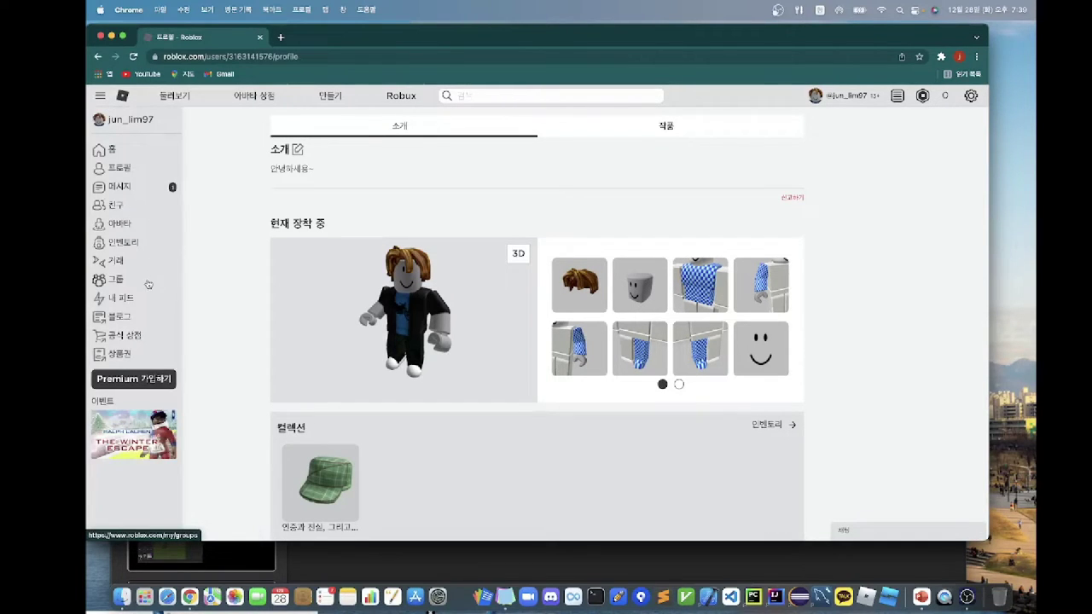
# Switch to PowerPoint, present the two Roblox Studio game development slides starting from the current one, and end the slide show.
pyautogui.click(101, 96)
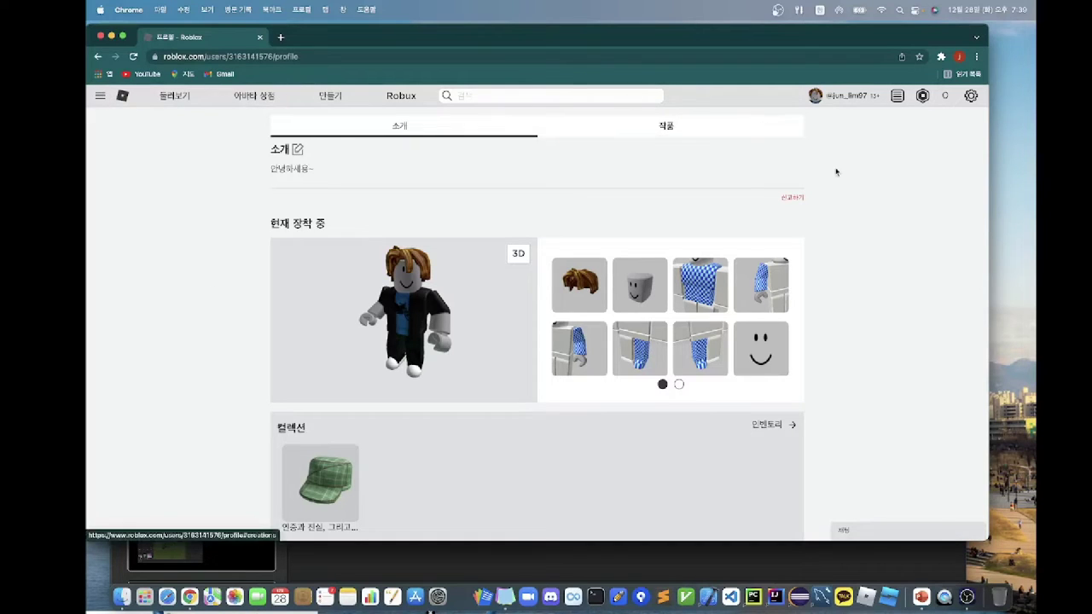
pyautogui.press('super+Tab')
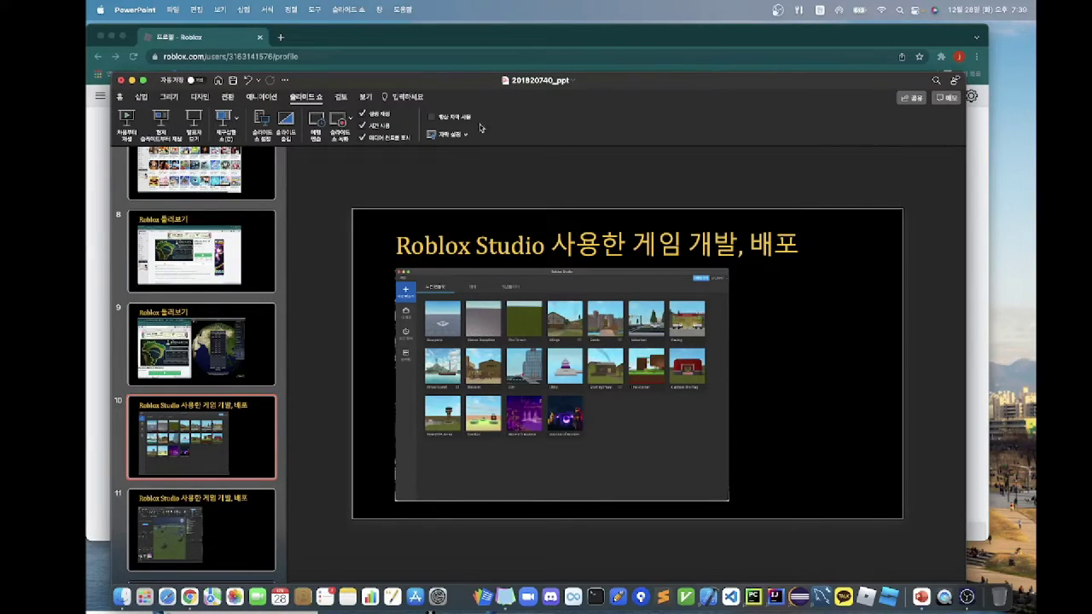
pyautogui.click(159, 121)
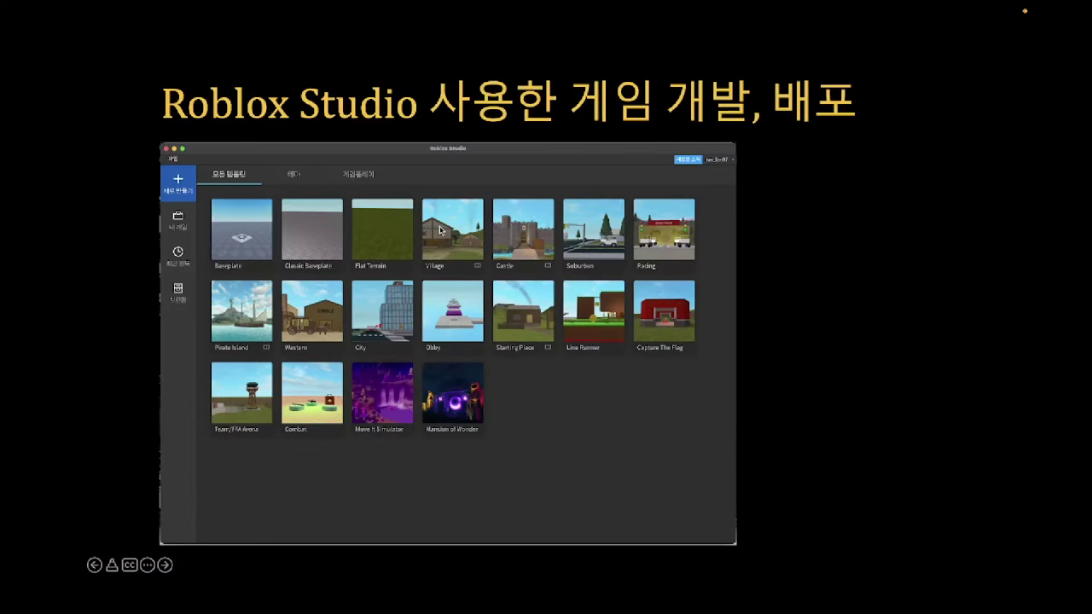
pyautogui.click(490, 241)
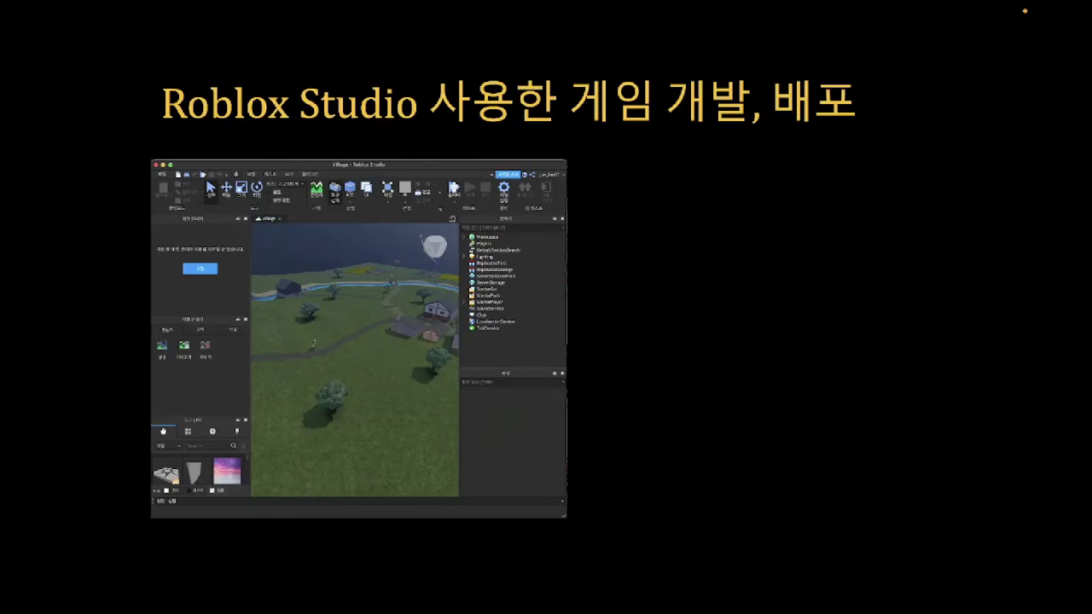
pyautogui.press('Escape')
pyautogui.scroll(-5, 272, 354)
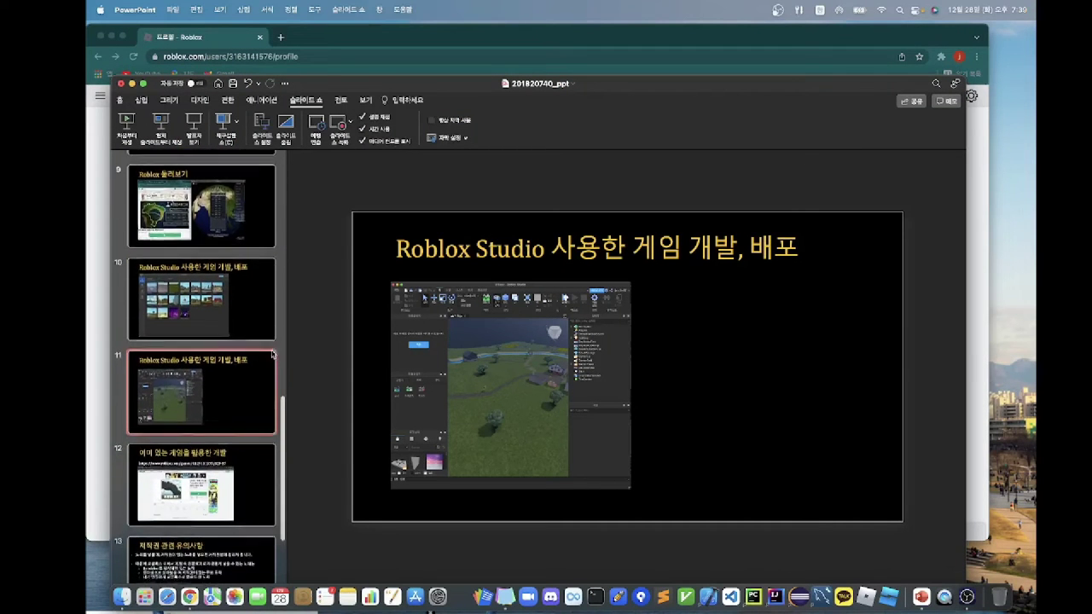
pyautogui.scroll(1, 272, 353)
# Minimize the Chrome, PowerPoint and OBS windows to bring the Roblox Studio start window into view.
pyautogui.click(380, 47)
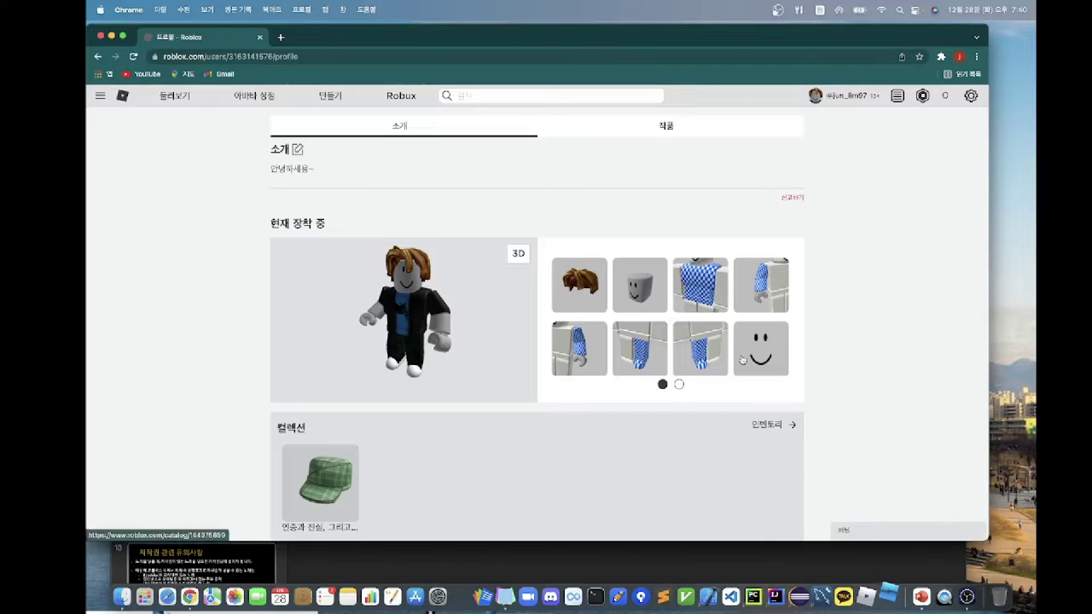
pyautogui.click(111, 36)
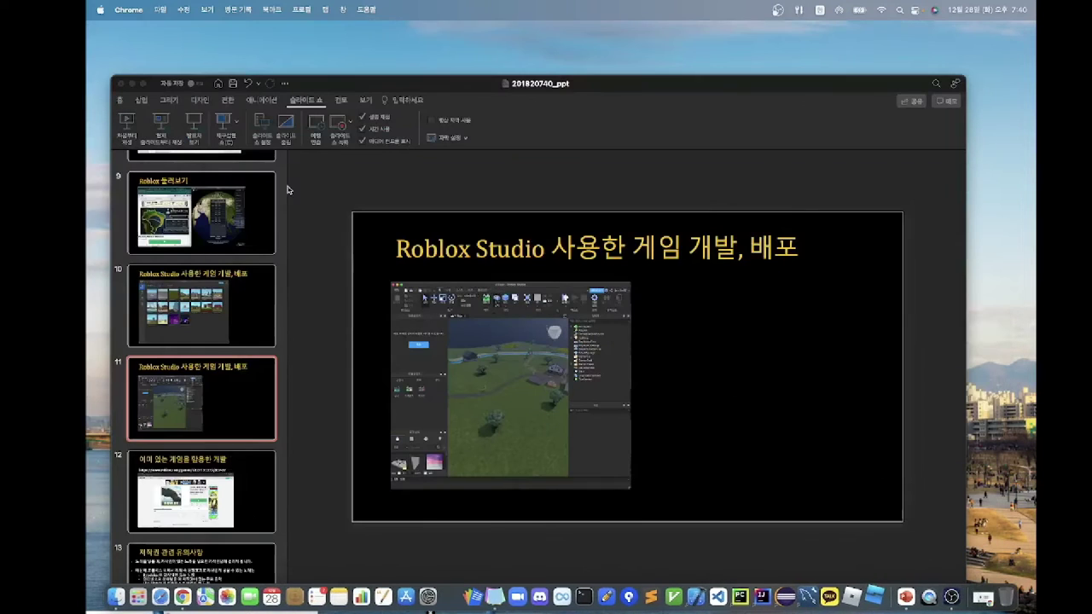
pyautogui.click(132, 83)
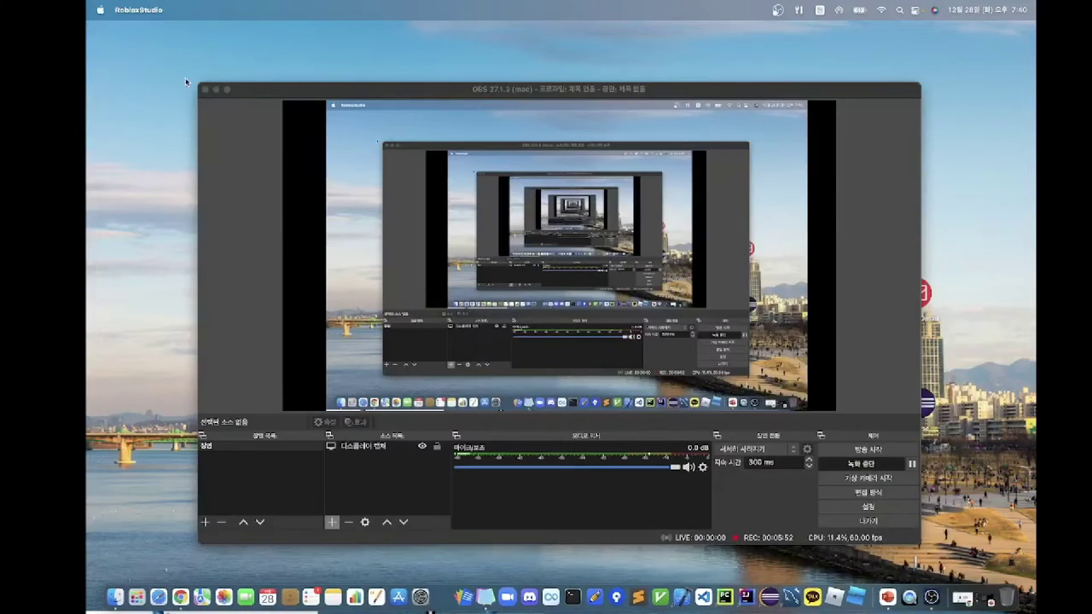
pyautogui.click(217, 89)
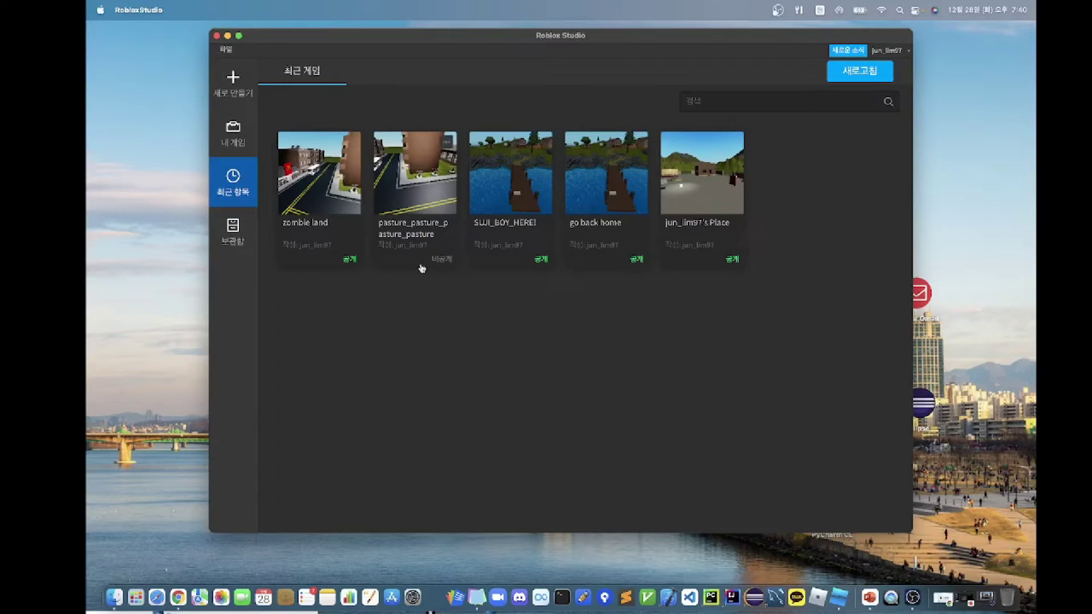
# Create a new place from the Village template and survey the village from above.
pyautogui.click(242, 99)
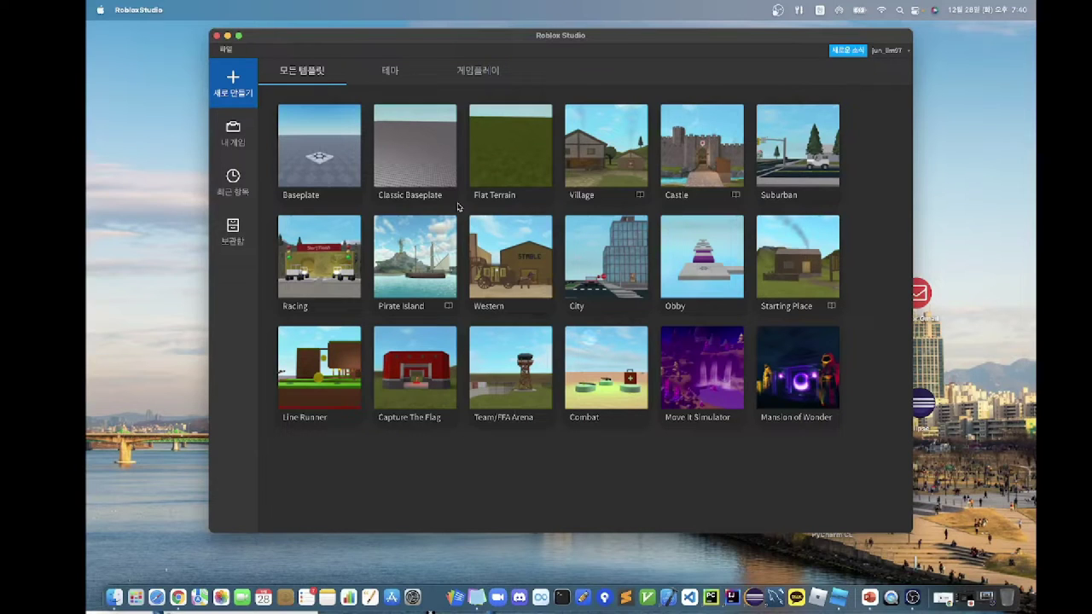
pyautogui.click(612, 175)
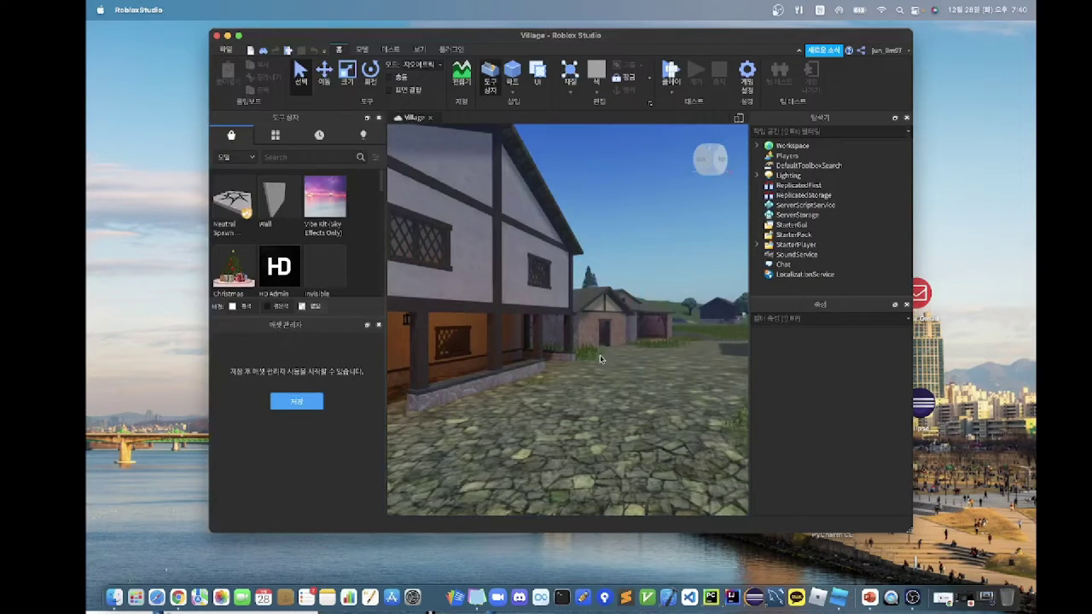
pyautogui.press('w')
pyautogui.moveTo(573, 442); pyautogui.dragTo(572, 442, button='right')
pyautogui.press('s')
pyautogui.press('a')
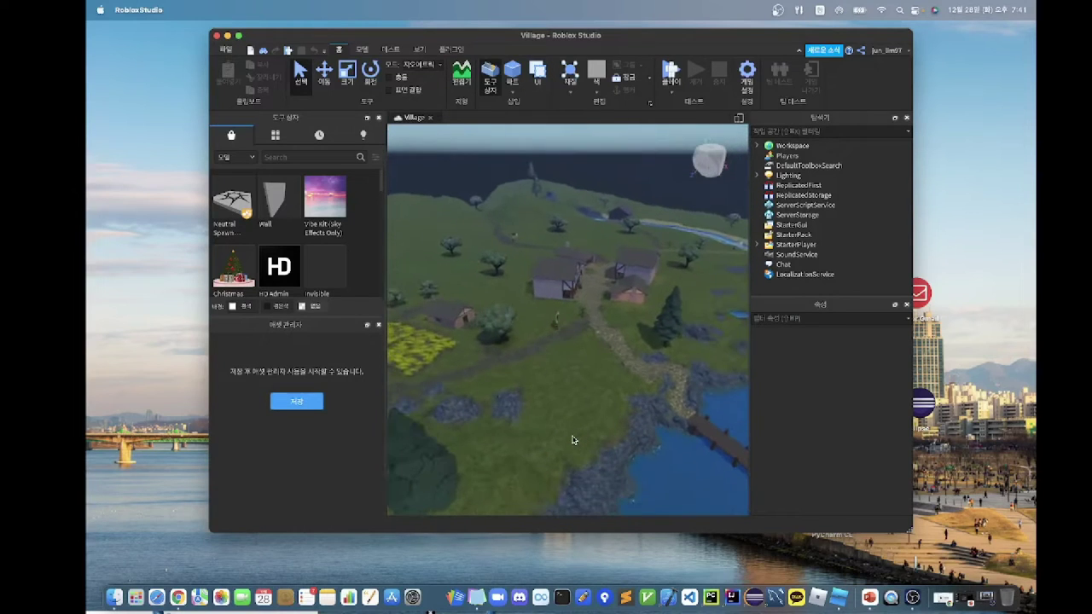
# Enlarge the Roblox Studio window until it spans the full width of the screen.
pyautogui.moveTo(907, 530); pyautogui.dragTo(1034, 568)
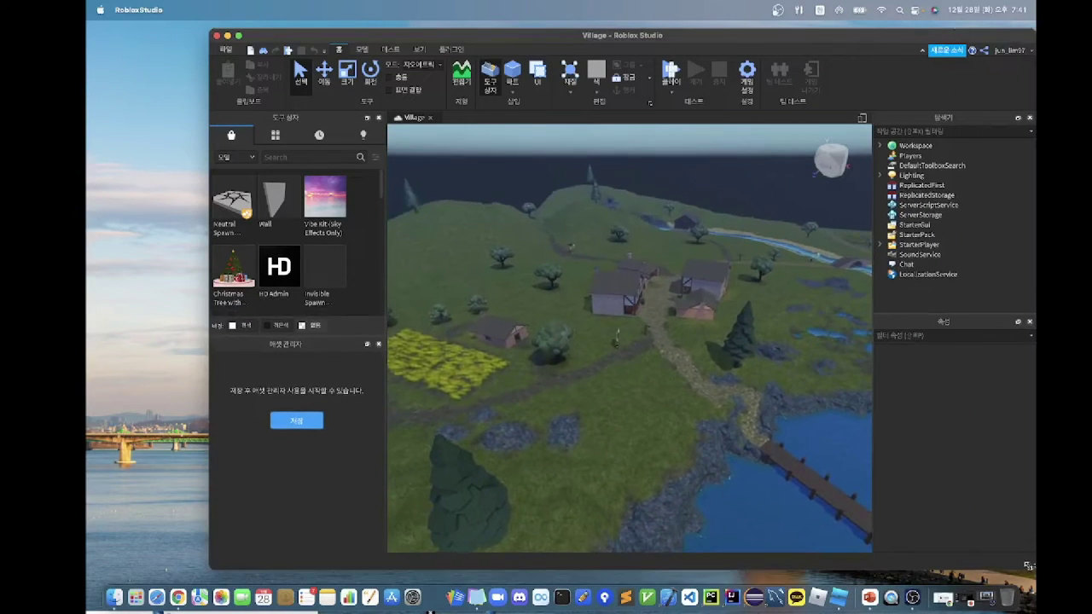
pyautogui.moveTo(209, 38); pyautogui.dragTo(87, 43)
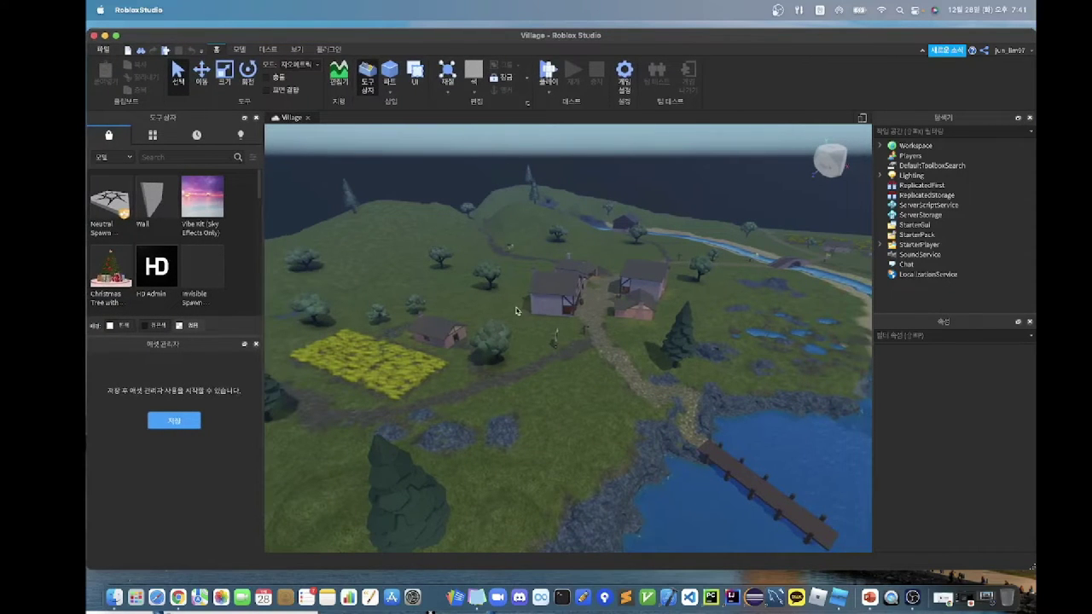
pyautogui.moveTo(515, 311); pyautogui.dragTo(515, 311, button='right')
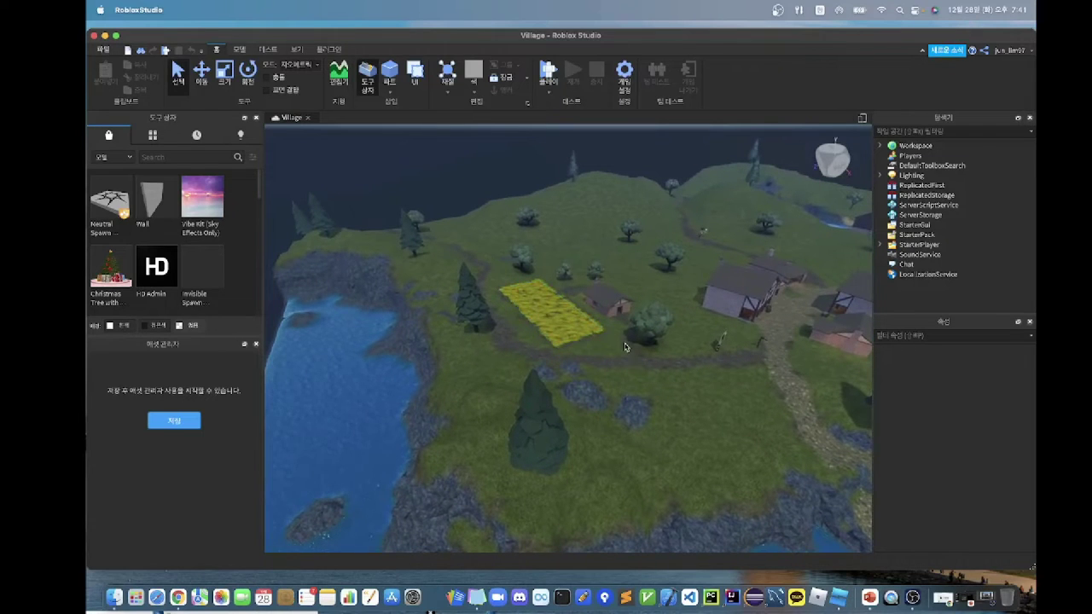
pyautogui.moveTo(704, 347); pyautogui.dragTo(704, 347, button='right')
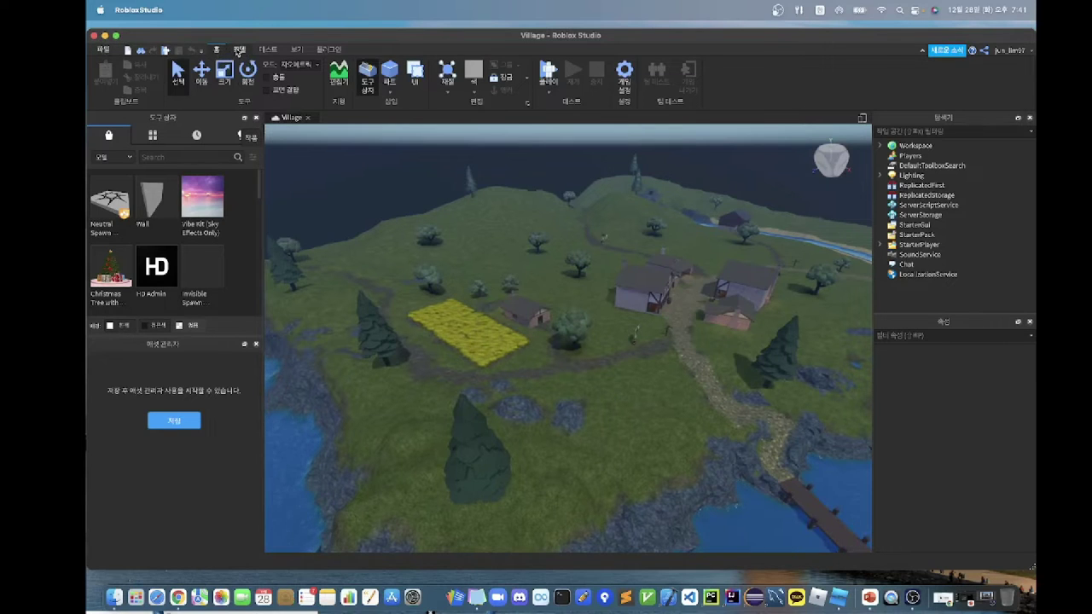
# Look through the model, test, view and plugin tool sets, ending on the home tools.
pyautogui.click(240, 49)
pyautogui.click(267, 49)
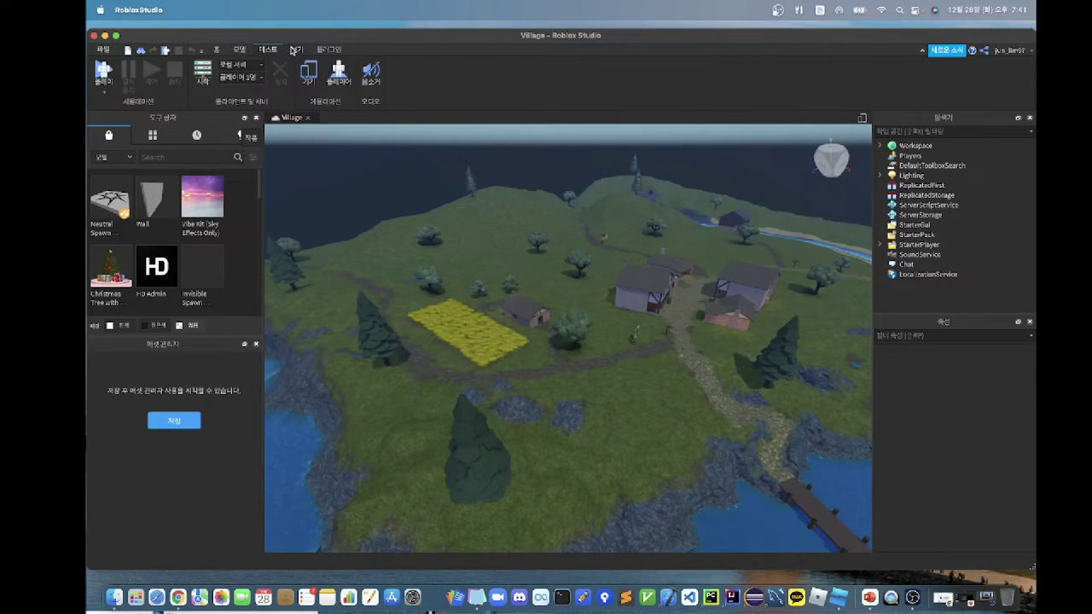
pyautogui.click(294, 49)
pyautogui.click(315, 49)
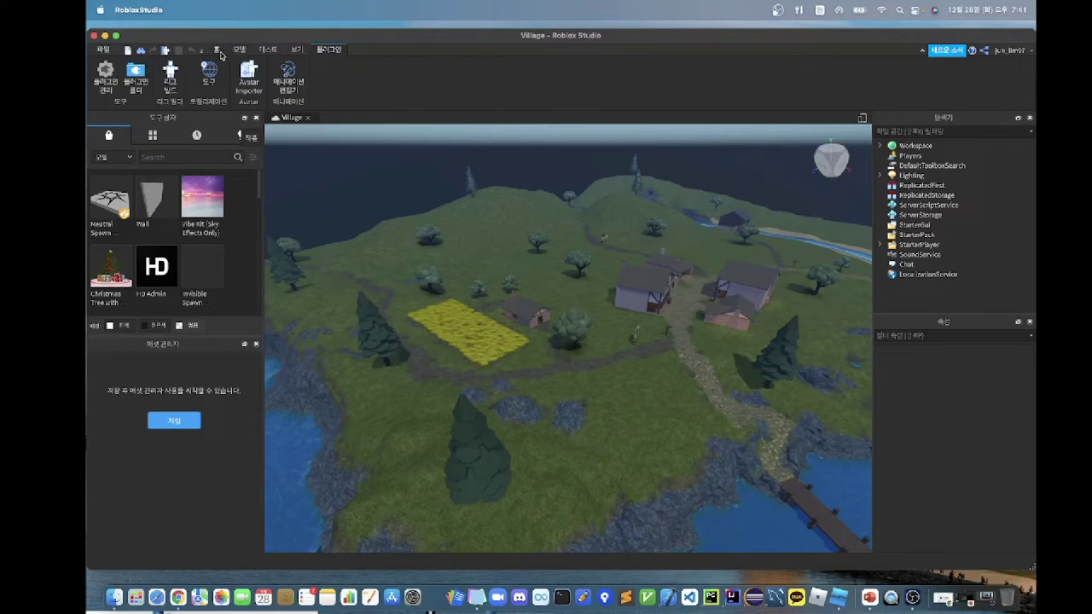
pyautogui.click(219, 51)
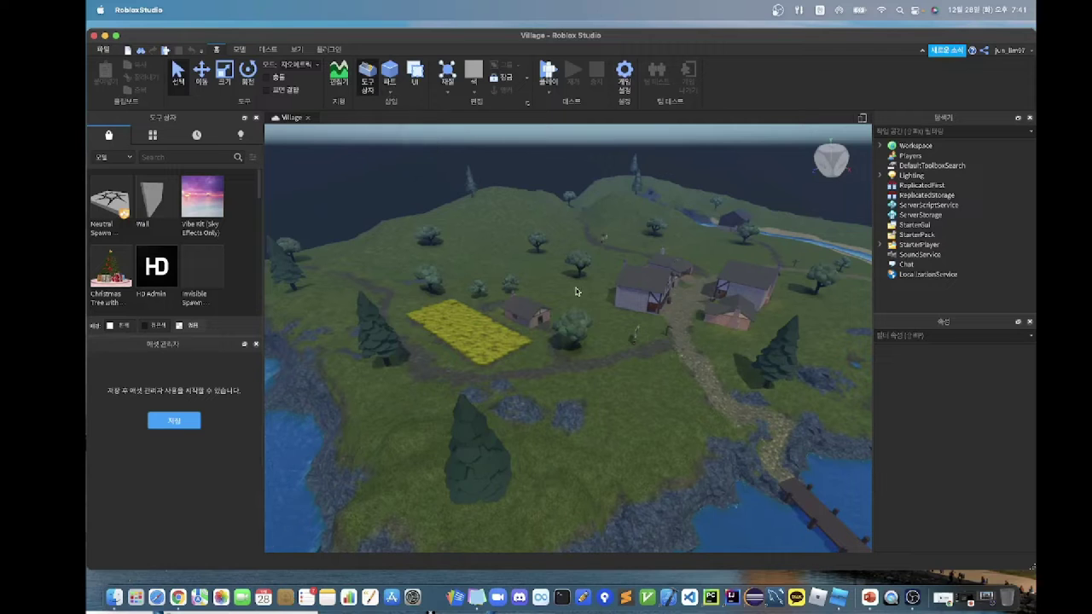
# Show the modeling tools and examine the part, gameplay and script insertion commands alongside the village.
pyautogui.moveTo(620, 331); pyautogui.dragTo(621, 331, button='right')
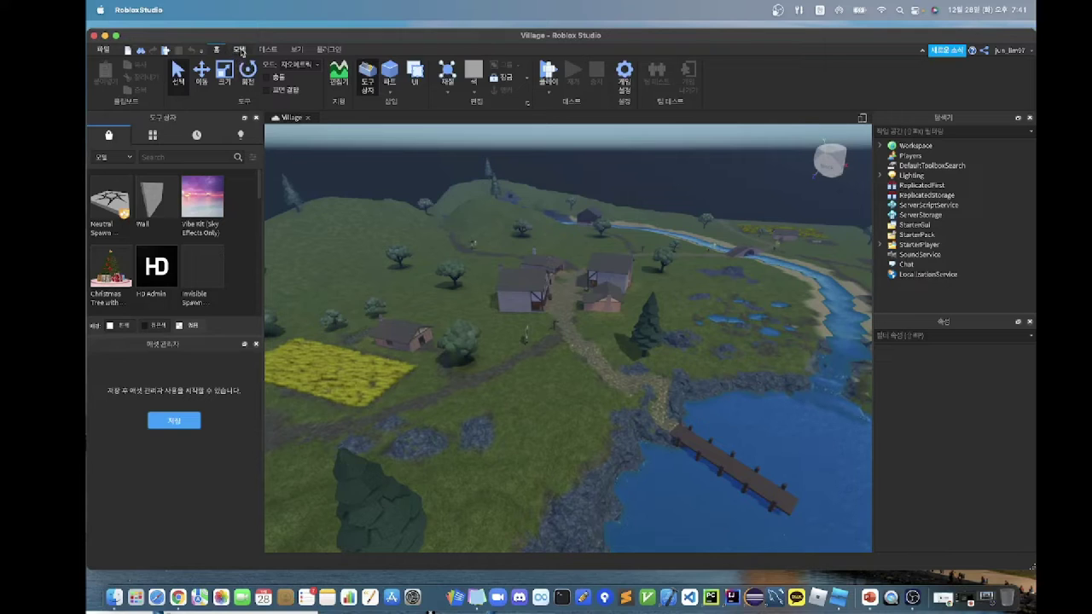
pyautogui.click(239, 50)
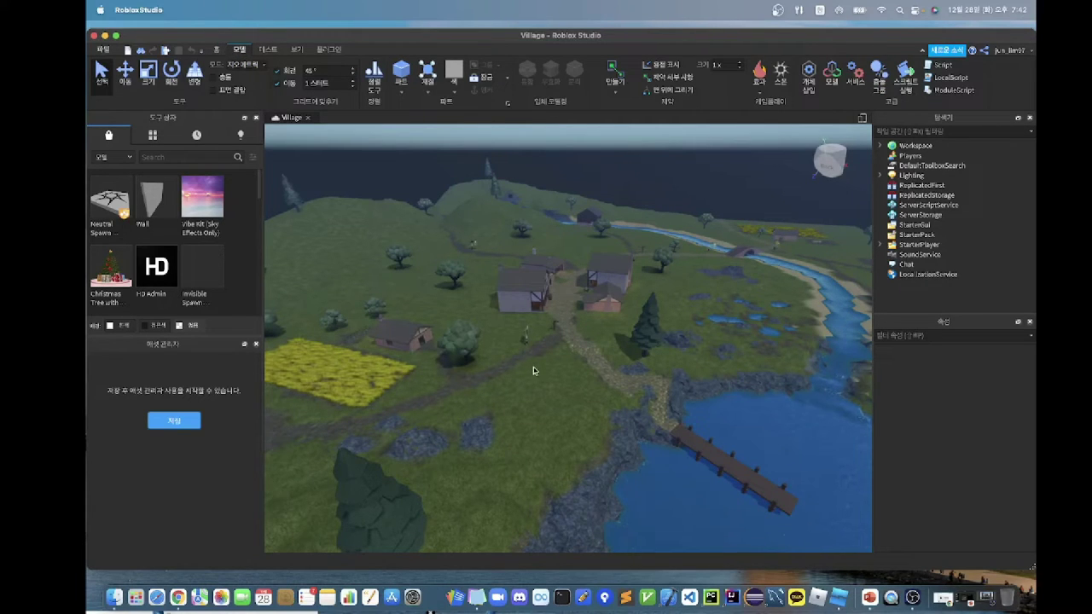
pyautogui.moveTo(535, 370); pyautogui.dragTo(533, 369, button='right')
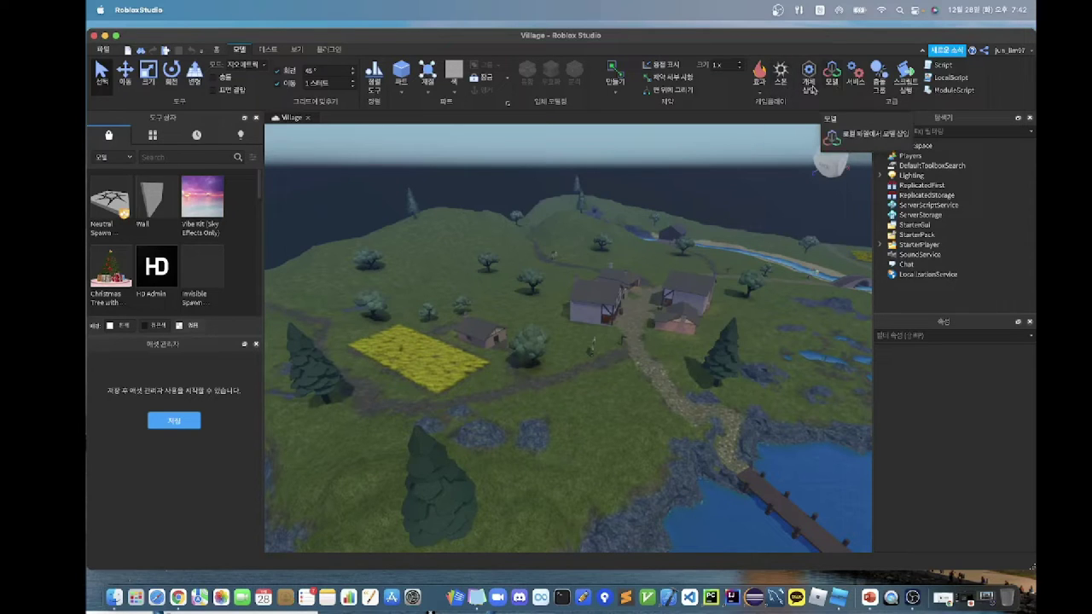
pyautogui.scroll(-5, 563, 386)
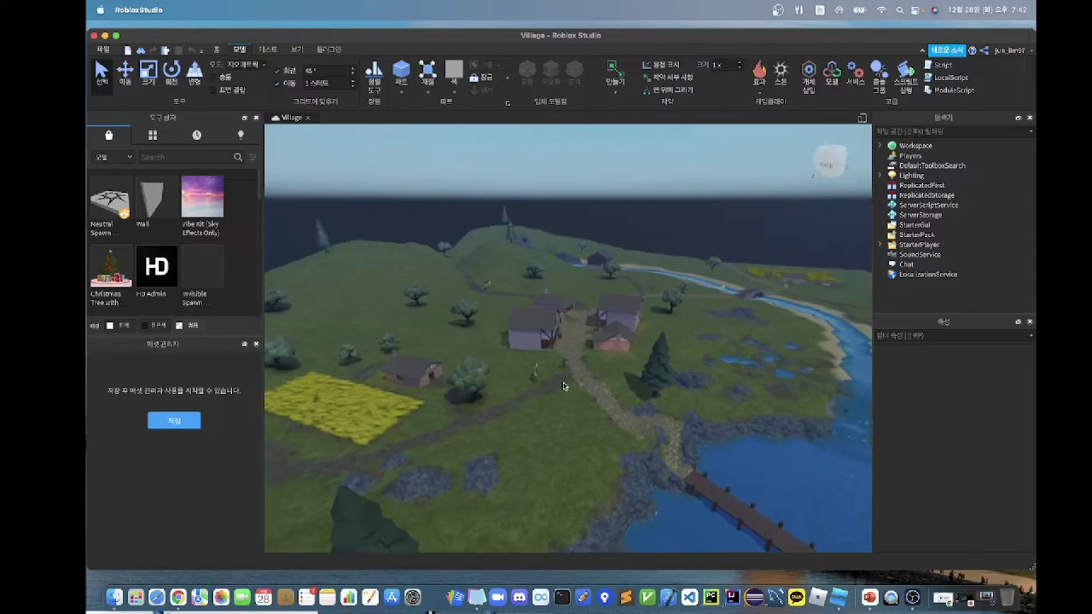
# Play-test the Village place, walk the character across the grass and stone path to the timber-framed house, and stop the test.
pyautogui.click(267, 49)
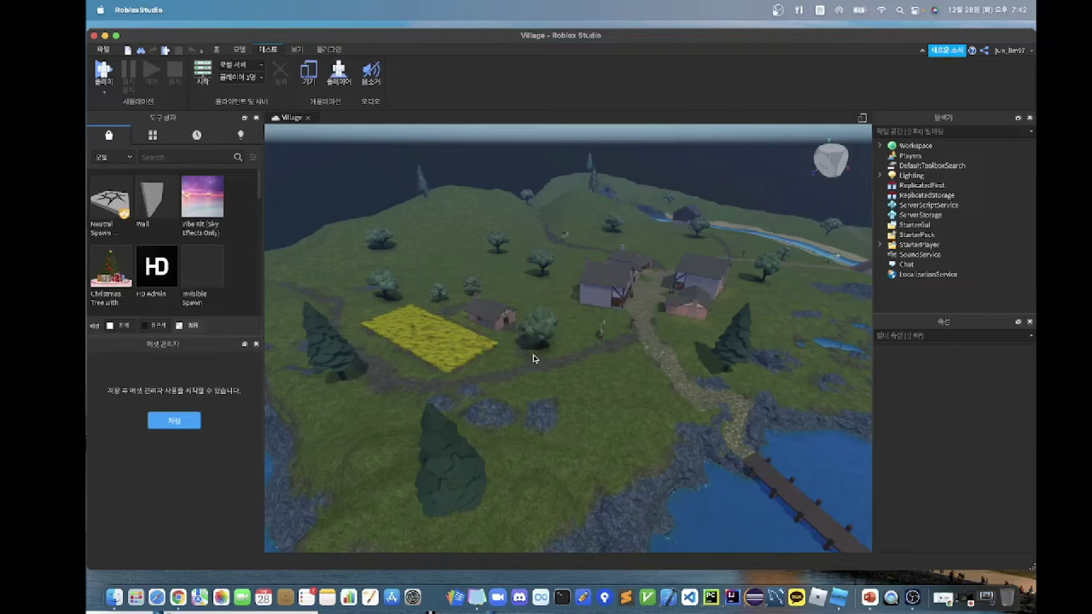
pyautogui.moveTo(534, 358); pyautogui.dragTo(535, 359, button='right')
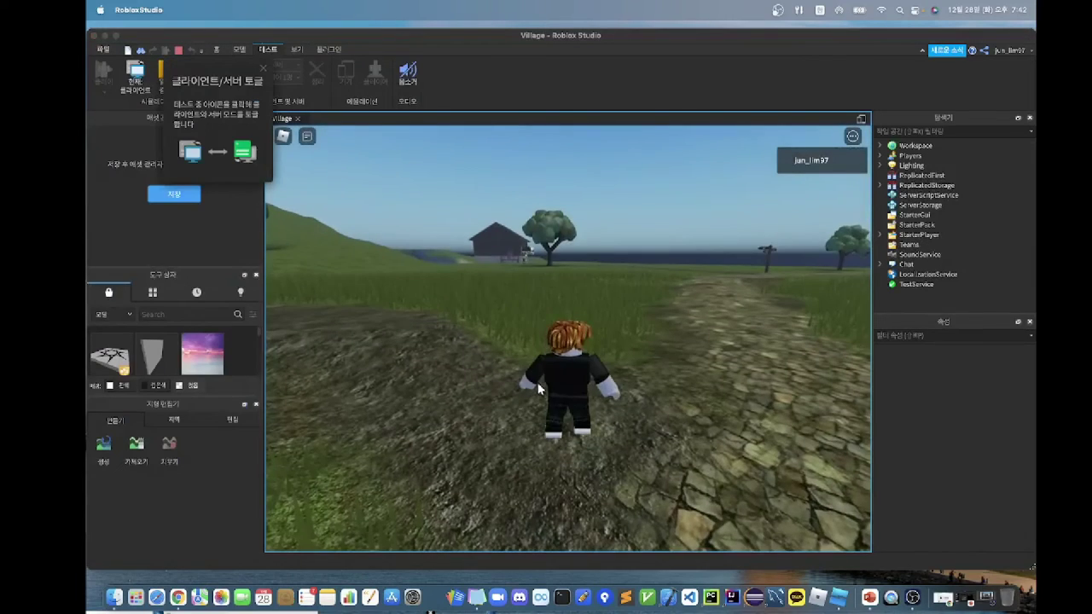
pyautogui.press('Up')
pyautogui.press('Right')
pyautogui.press('a')
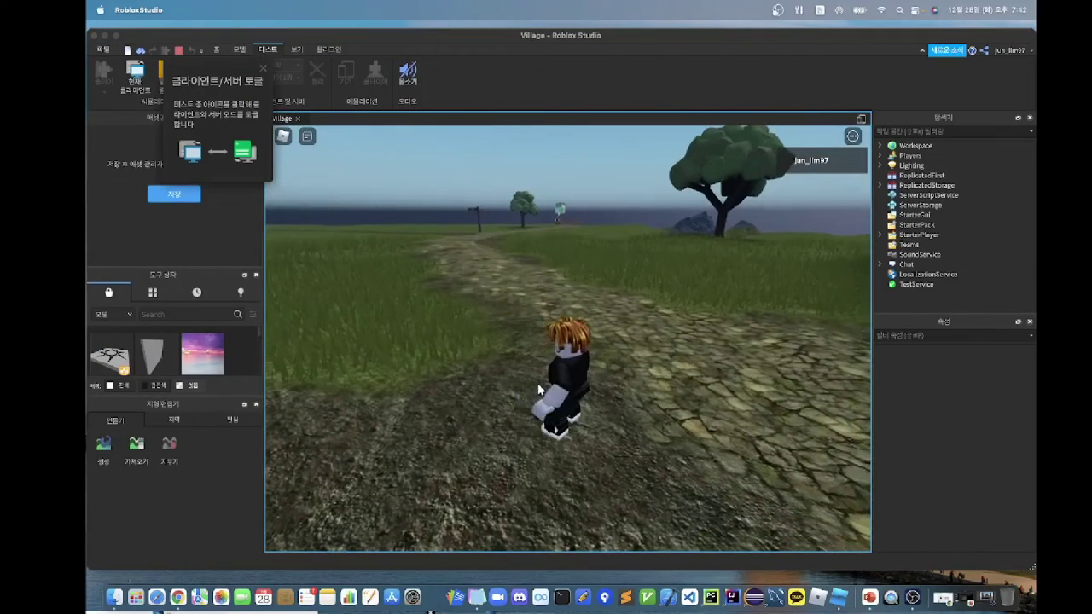
pyautogui.press('w')
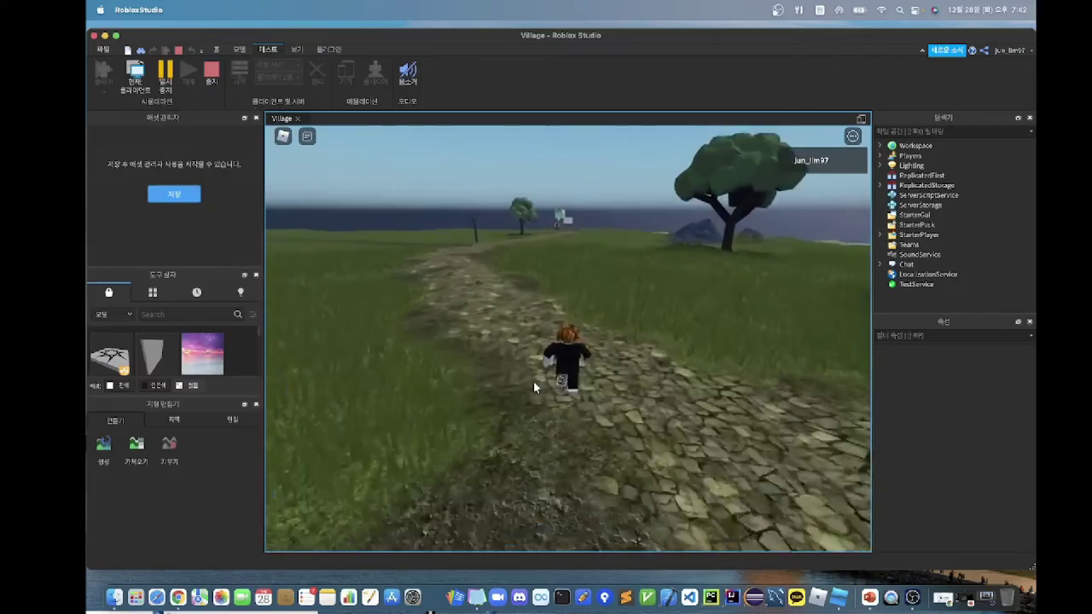
pyautogui.press('a')
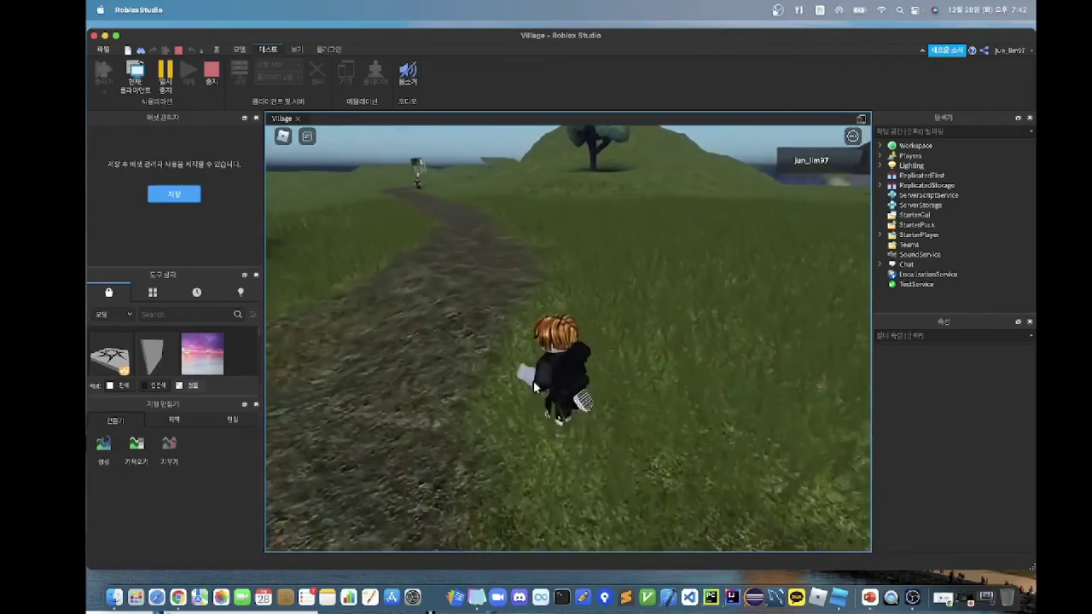
pyautogui.press('d')
pyautogui.press('Right')
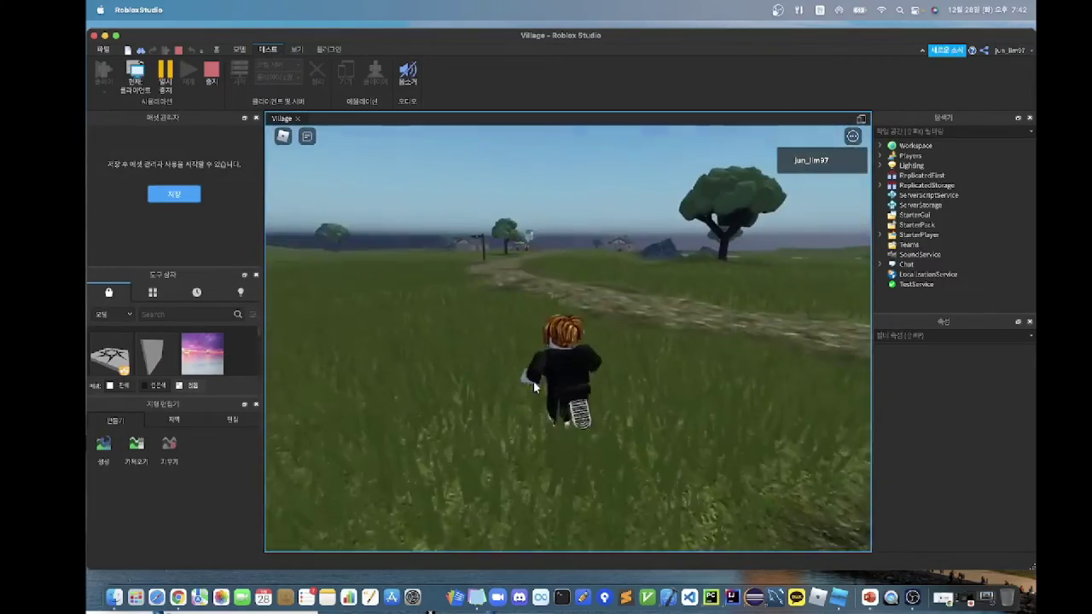
pyautogui.press('w')
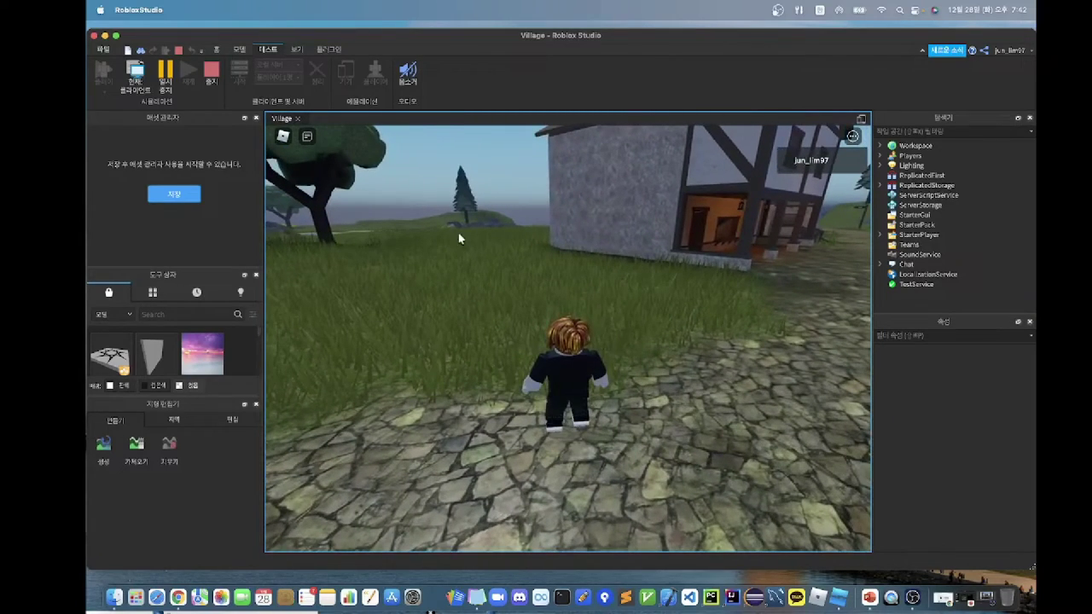
pyautogui.click(210, 79)
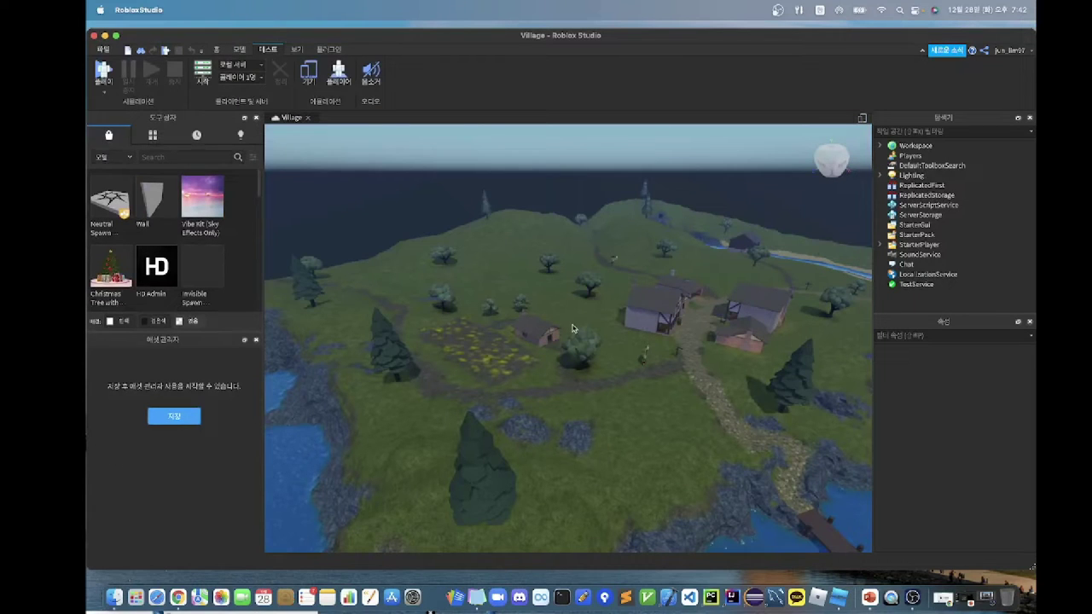
# Show the view tools and examine the available window and display options alongside the village terrain.
pyautogui.click(296, 50)
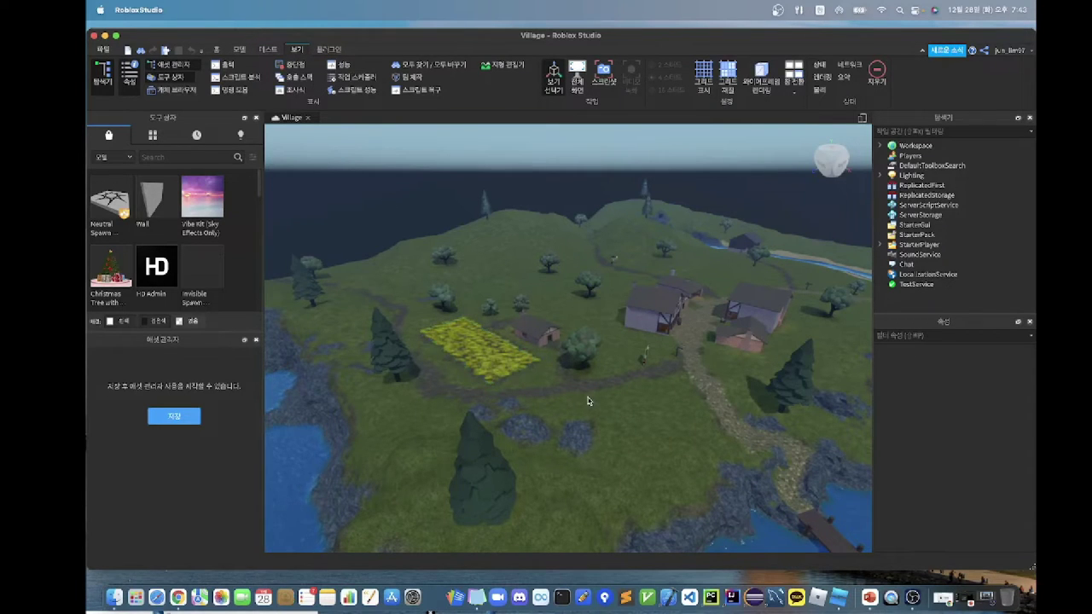
pyautogui.moveTo(588, 402); pyautogui.dragTo(588, 403, button='right')
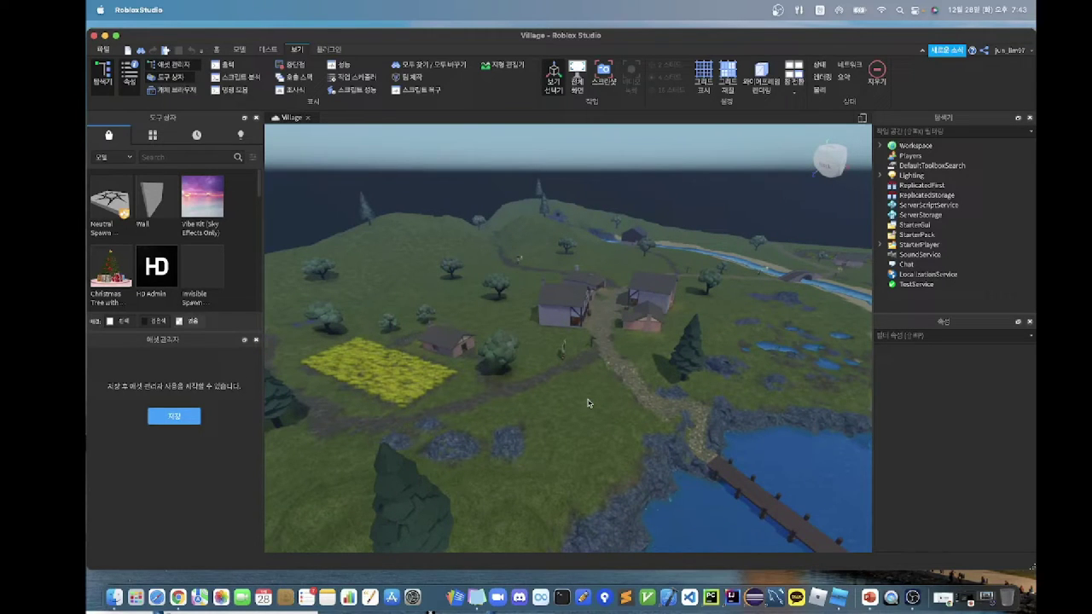
pyautogui.moveTo(587, 403); pyautogui.dragTo(588, 402, button='right')
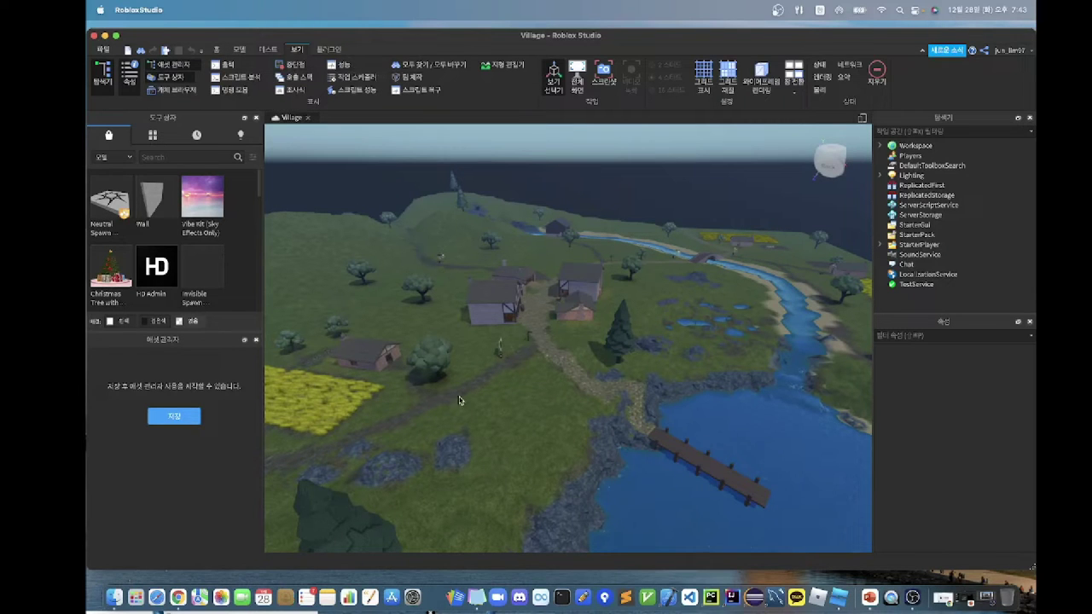
pyautogui.moveTo(459, 400); pyautogui.dragTo(459, 400, button='right')
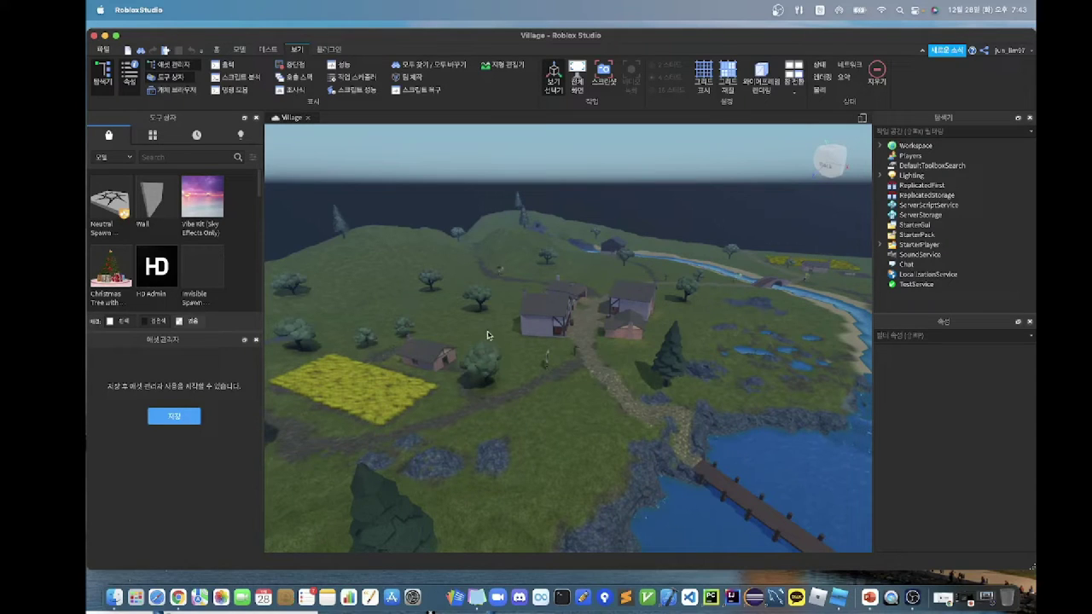
# Show the plugin tools, open the plugins folder to view it, and return to the village scene.
pyautogui.click(329, 49)
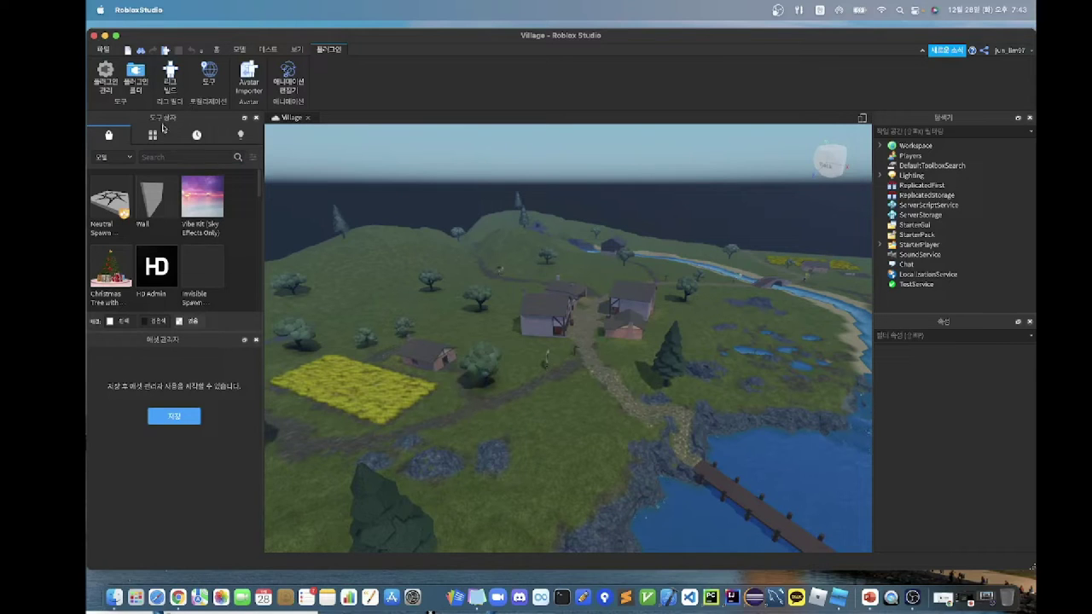
pyautogui.click(132, 86)
pyautogui.click(322, 117)
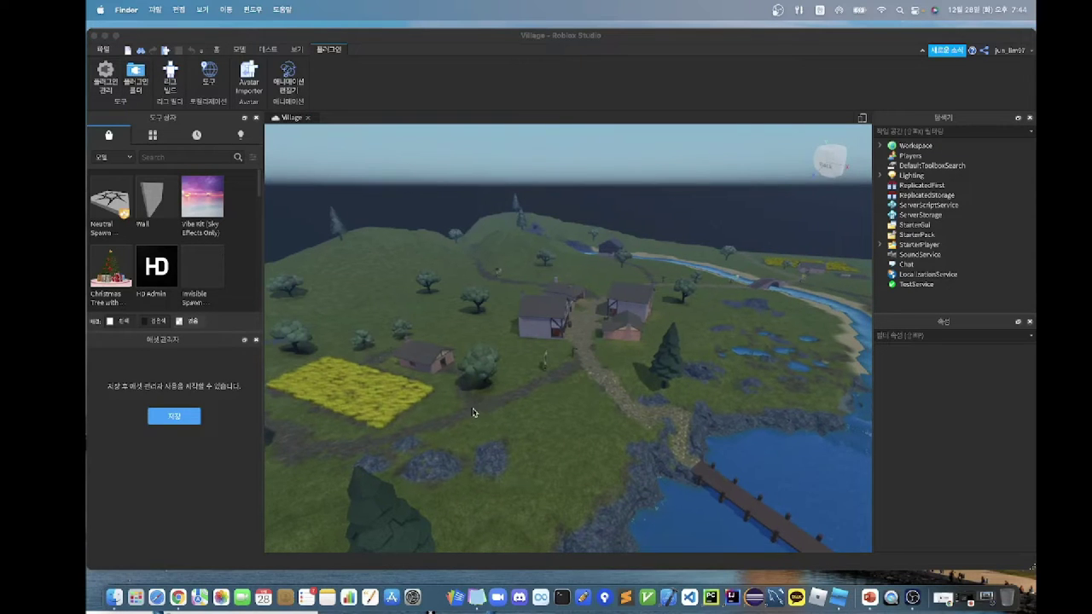
pyautogui.moveTo(475, 414); pyautogui.dragTo(474, 413, button='right')
pyautogui.click(537, 377)
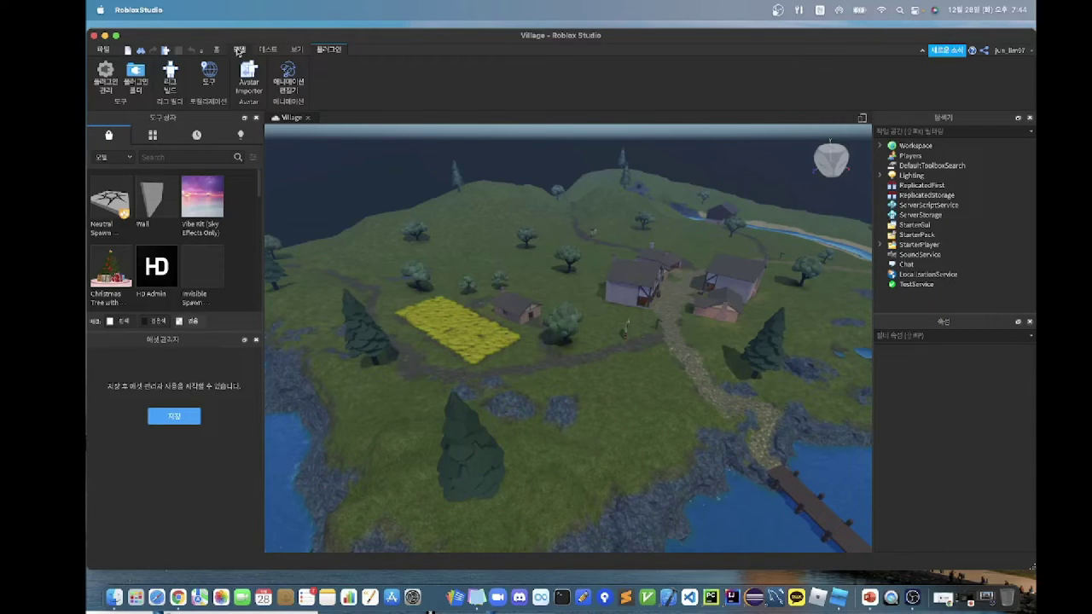
# Bring up the view tools and hide the Asset Manager window.
pyautogui.click(239, 50)
pyautogui.click(296, 49)
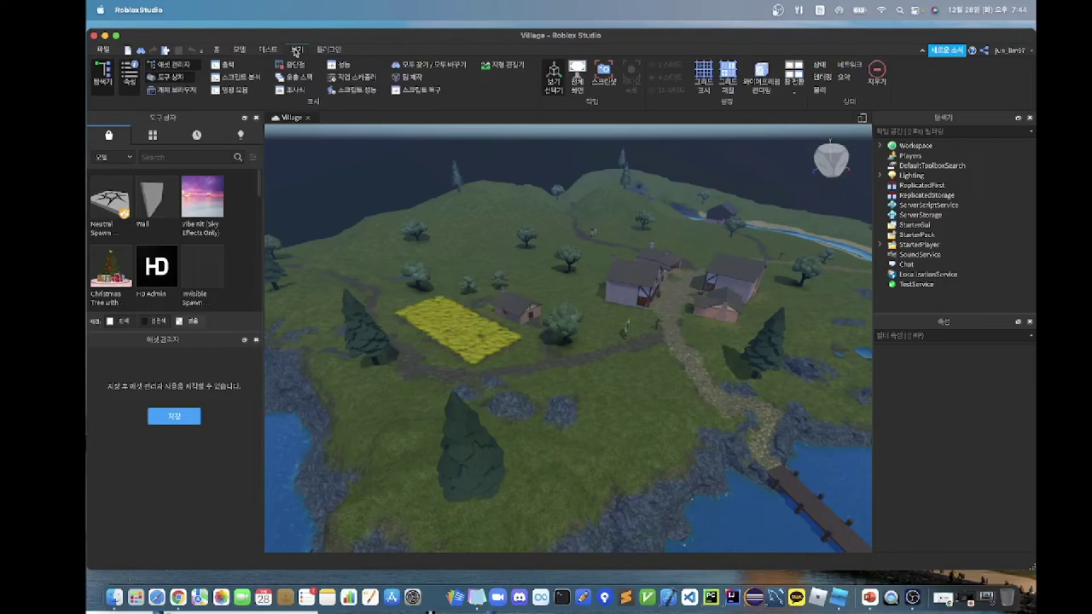
pyautogui.click(178, 67)
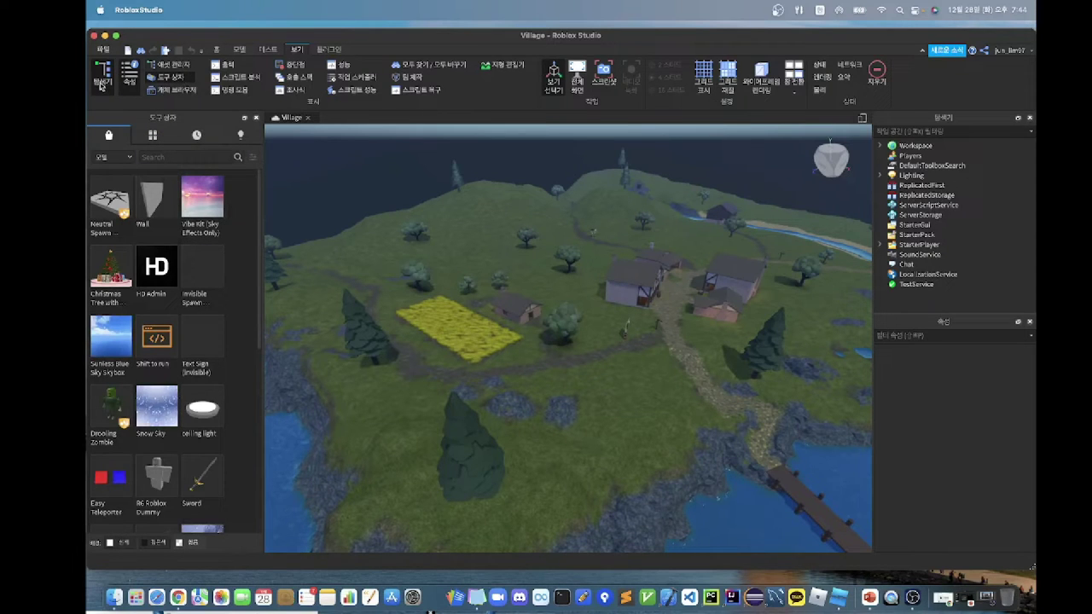
# Select the LargeCottage model beside the stone path and expand its components in the object hierarchy.
pyautogui.moveTo(637, 331); pyautogui.dragTo(635, 333, button='right')
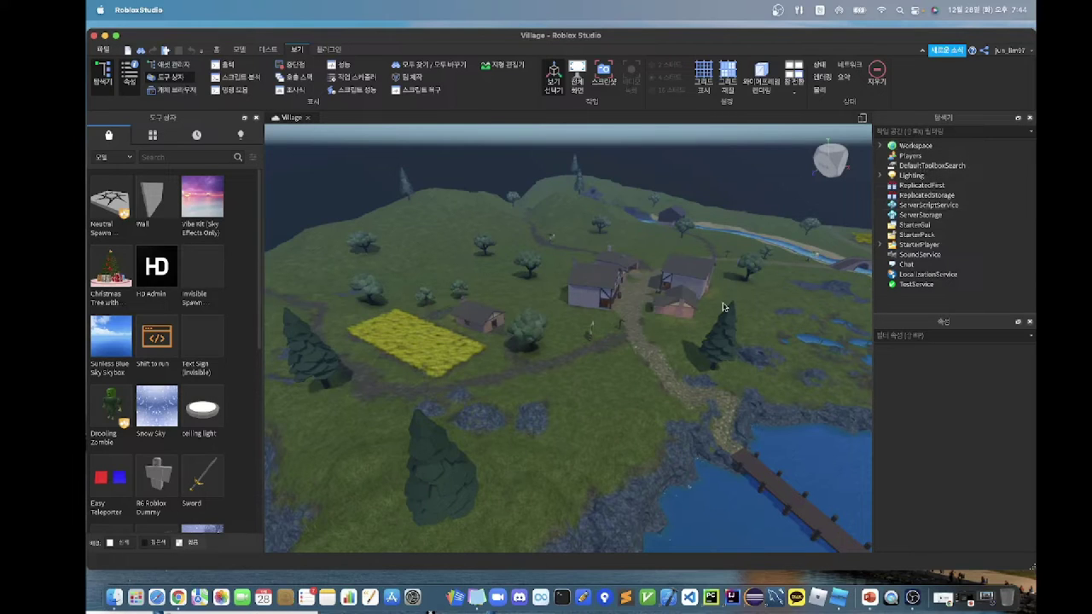
pyautogui.click(685, 292)
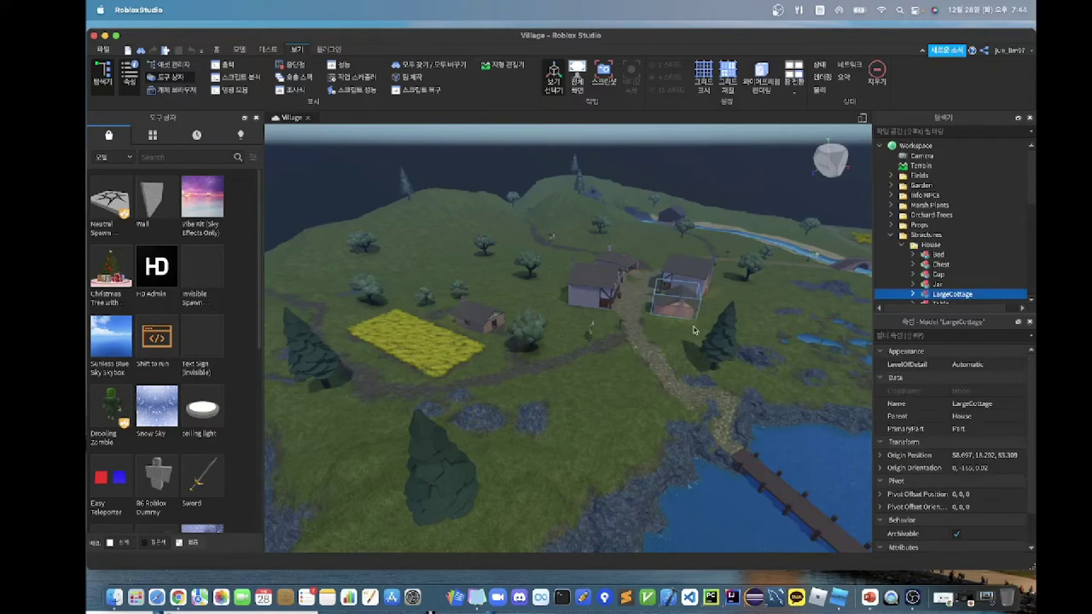
pyautogui.moveTo(708, 321); pyautogui.dragTo(710, 321, button='right')
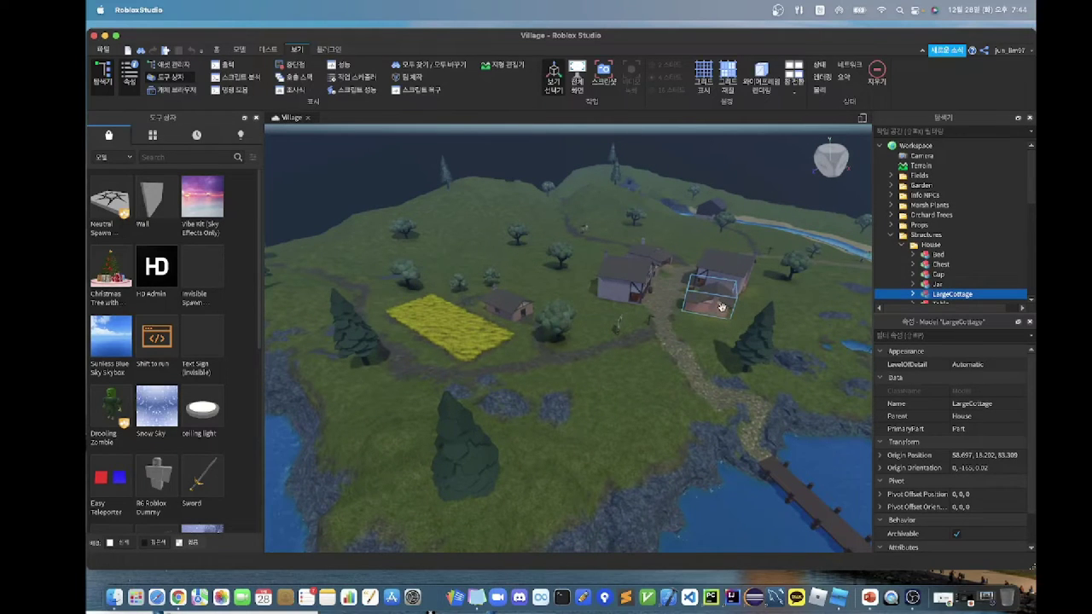
pyautogui.scroll(-3, 937, 269)
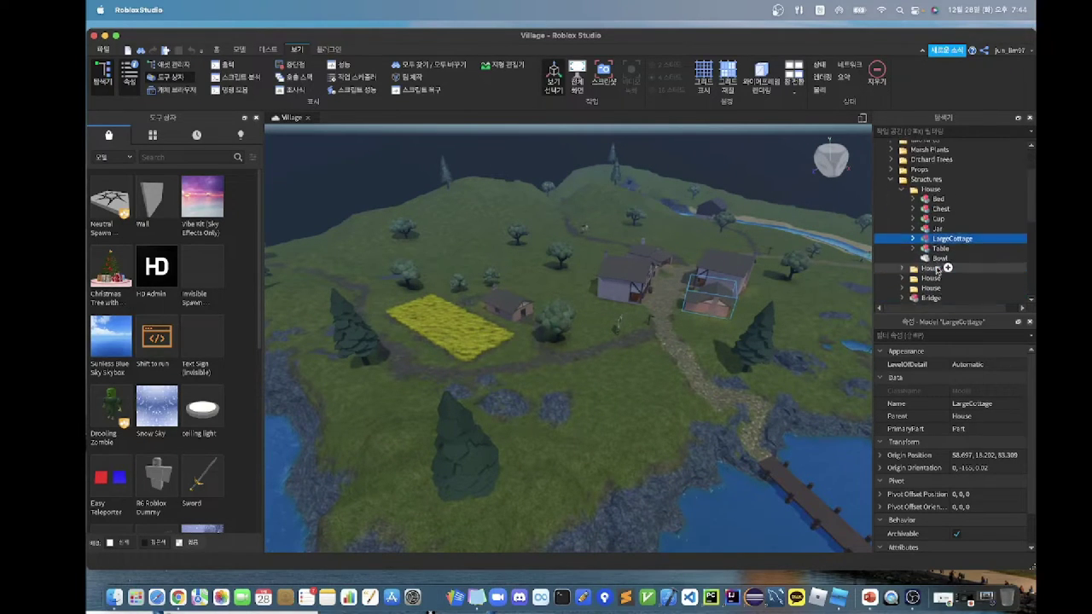
pyautogui.scroll(-1, 938, 270)
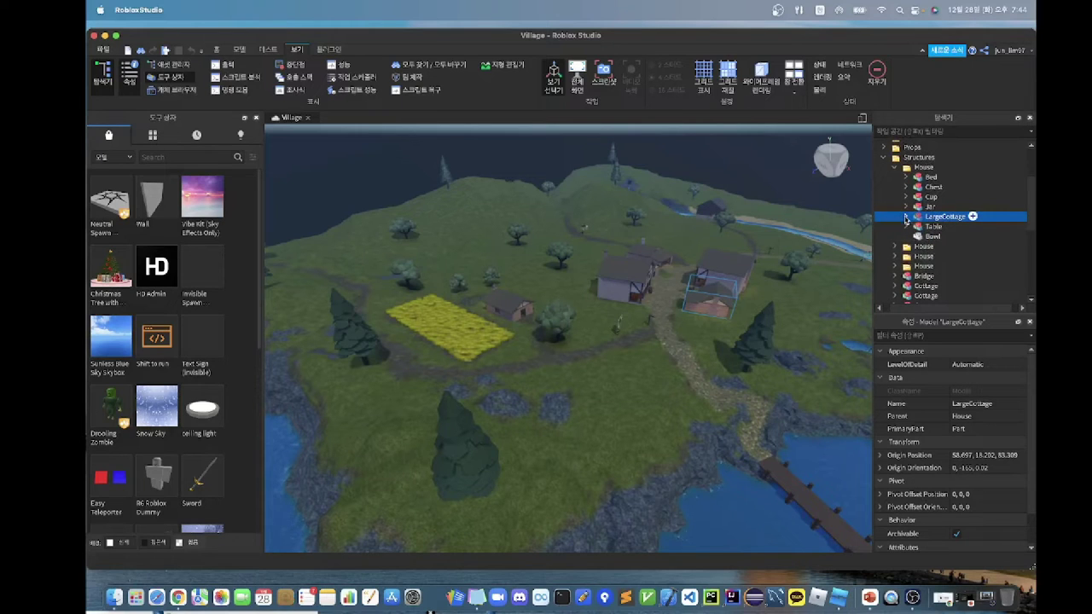
pyautogui.click(906, 219)
pyautogui.scroll(-2, 930, 233)
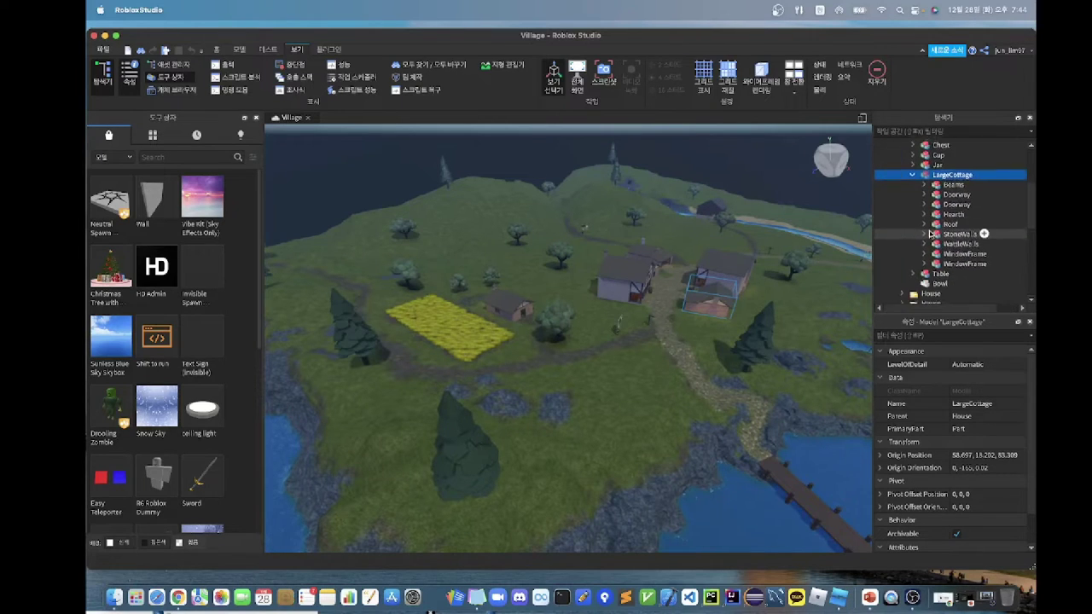
pyautogui.scroll(-1, 931, 233)
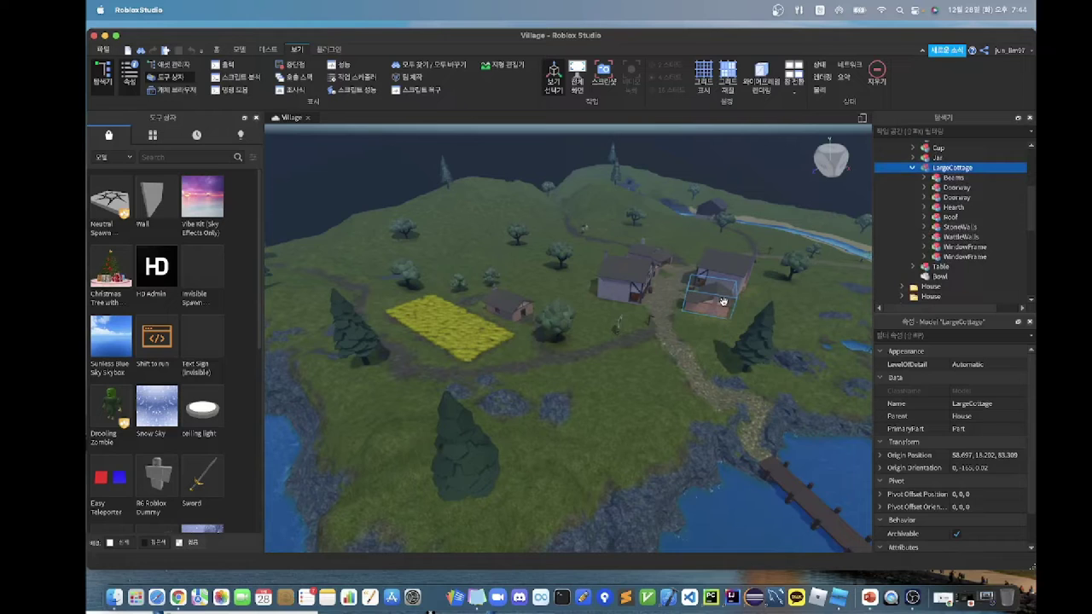
# Inspect the parts inside the cottage's last WindowFrame, and collapse the LargeCottage, House and Structures groups in the hierarchy.
pyautogui.click(925, 257)
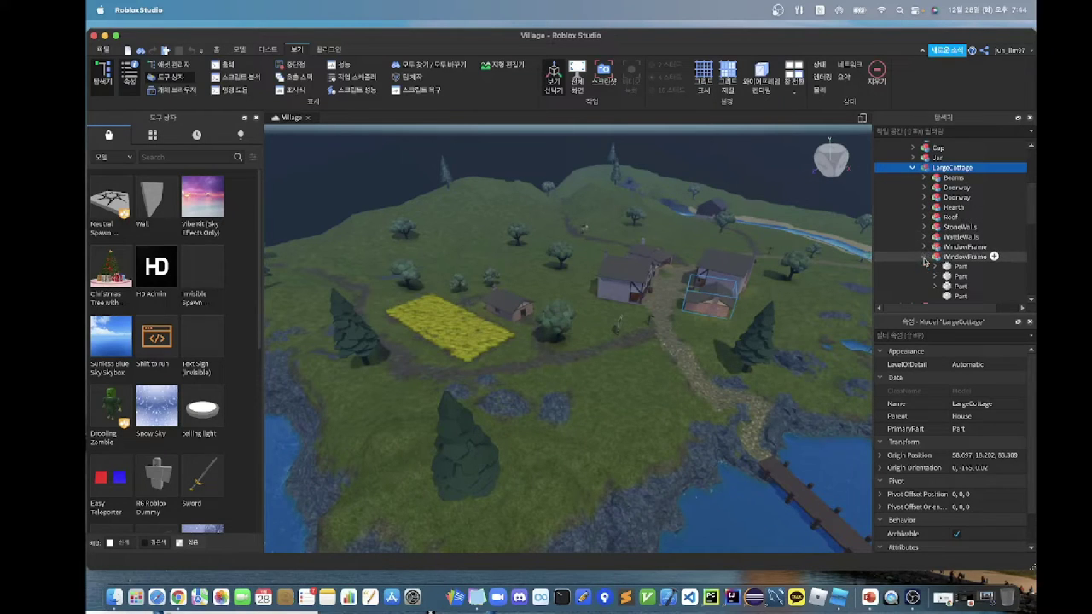
pyautogui.click(905, 237)
pyautogui.click(905, 237)
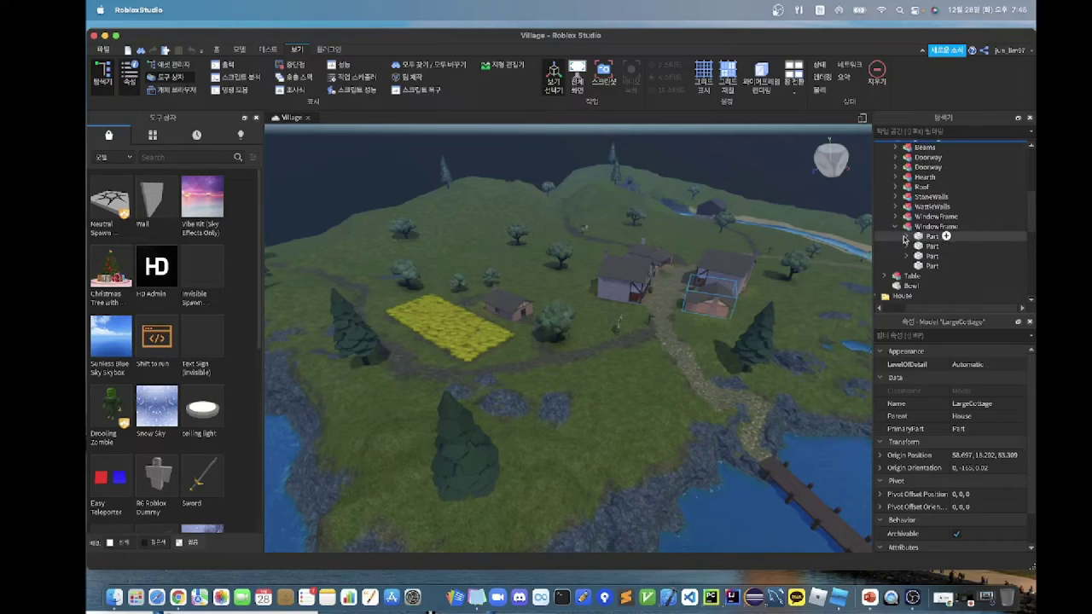
pyautogui.click(895, 227)
pyautogui.click(905, 178)
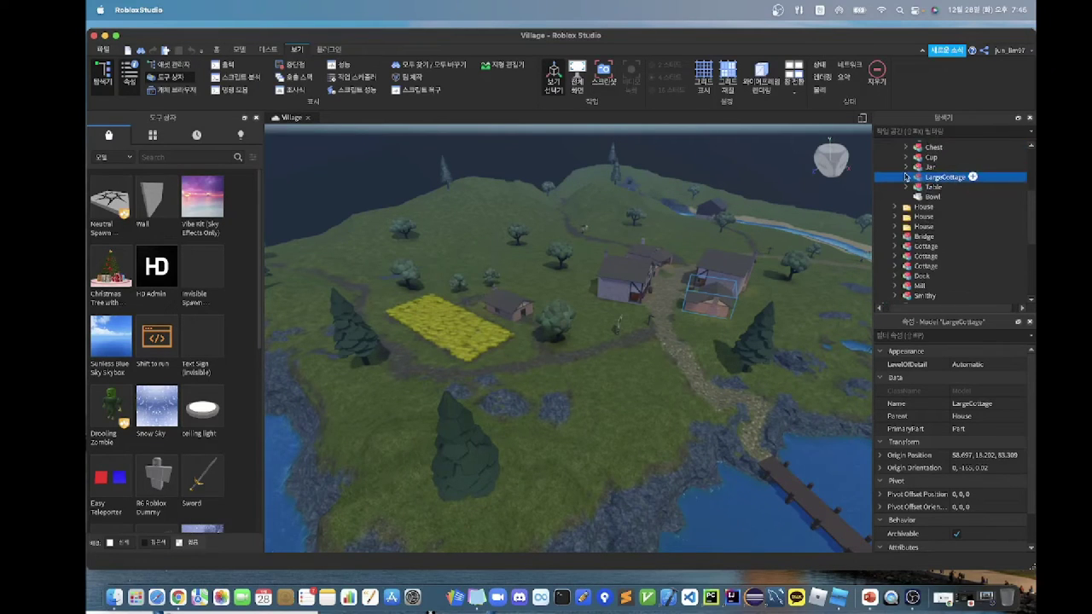
pyautogui.scroll(2, 905, 178)
pyautogui.click(903, 174)
pyautogui.click(892, 164)
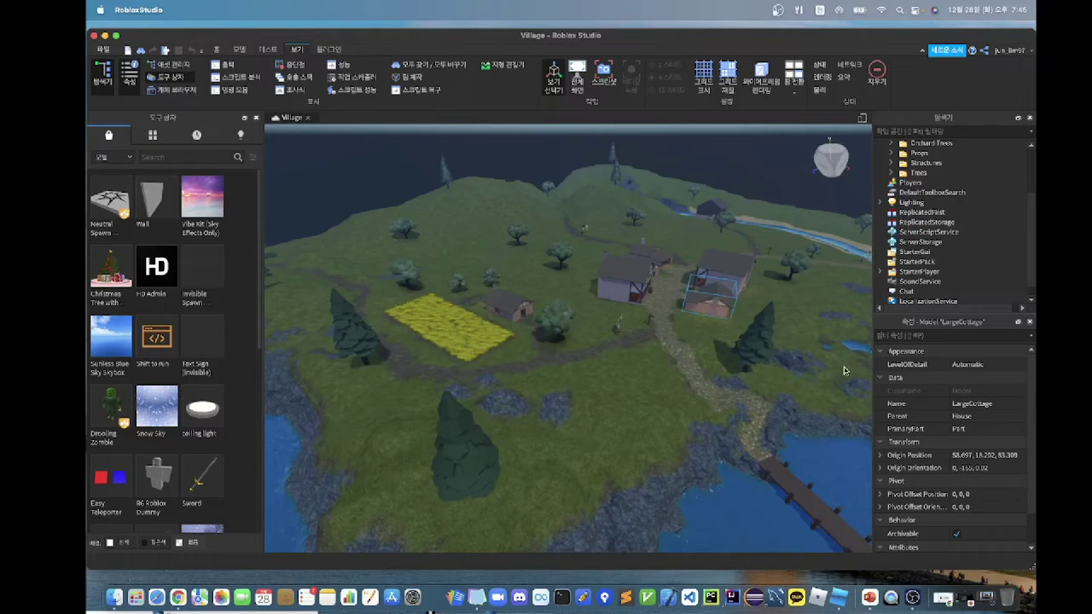
# Examine the LargeCottage model's properties, including its data, transform, pivot, behavior and attributes sections.
pyautogui.moveTo(884, 370)
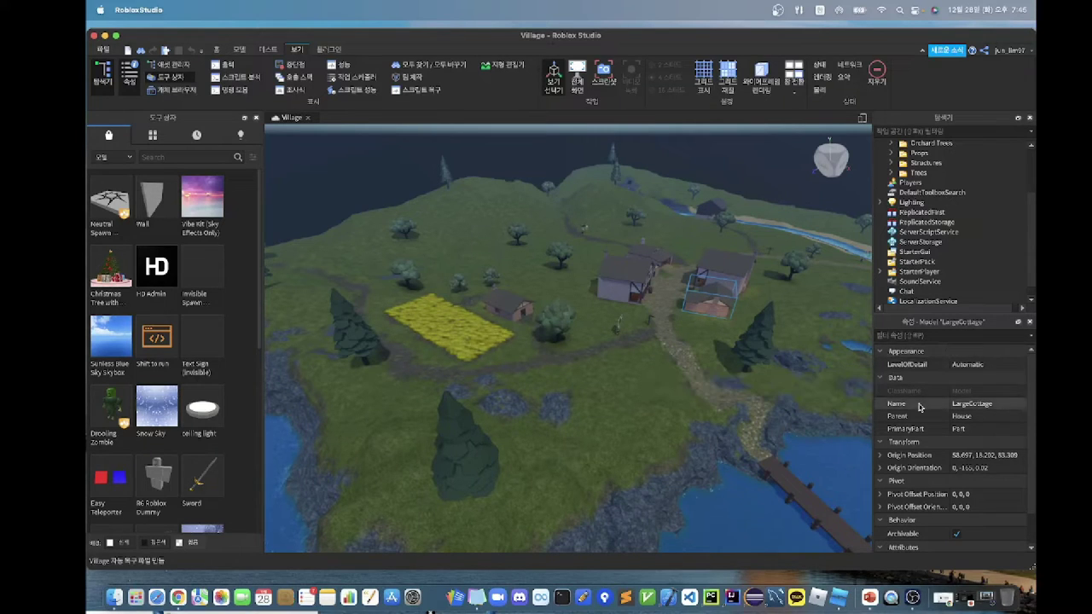
pyautogui.scroll(-2, 934, 411)
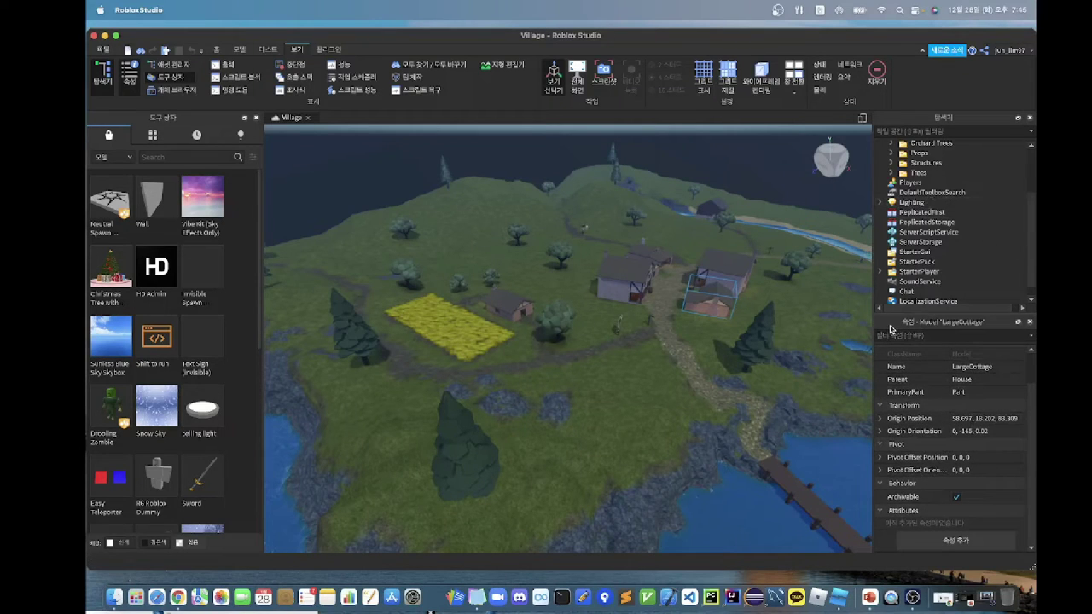
pyautogui.scroll(2, 990, 417)
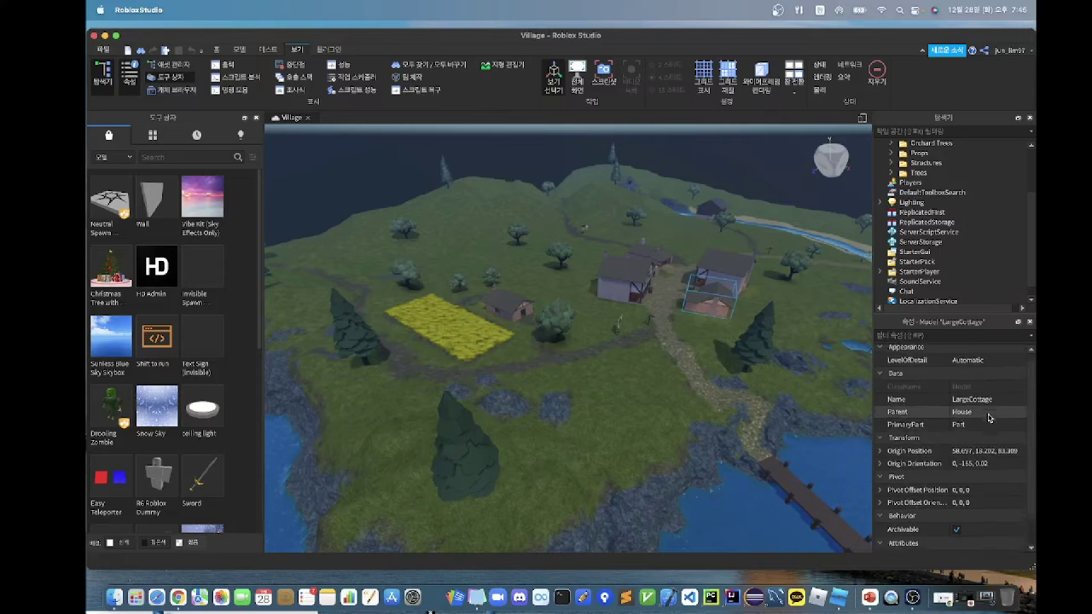
pyautogui.scroll(-2, 939, 416)
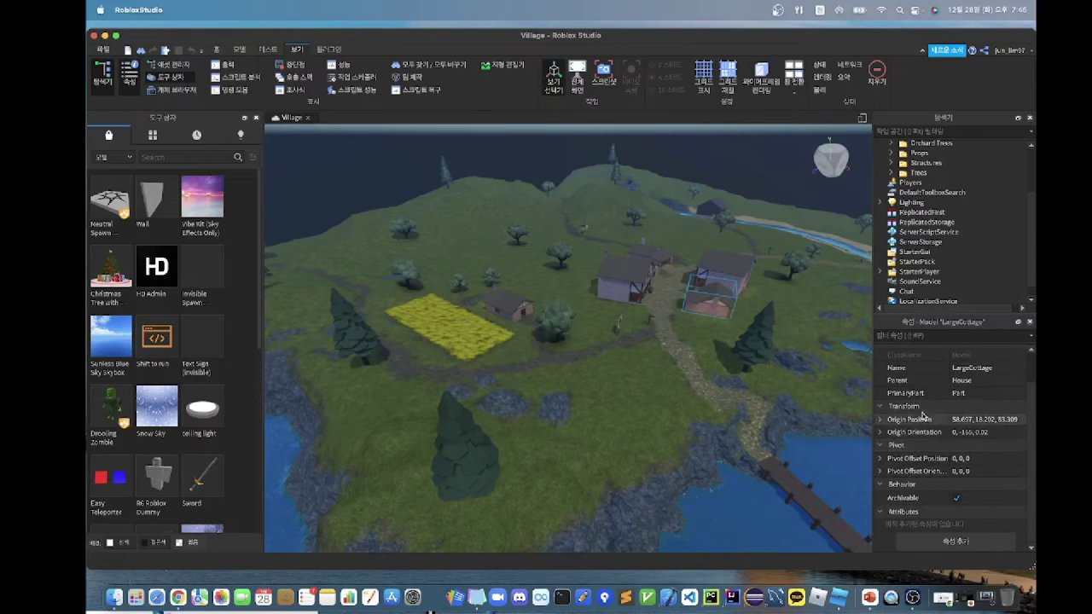
pyautogui.scroll(1, 927, 421)
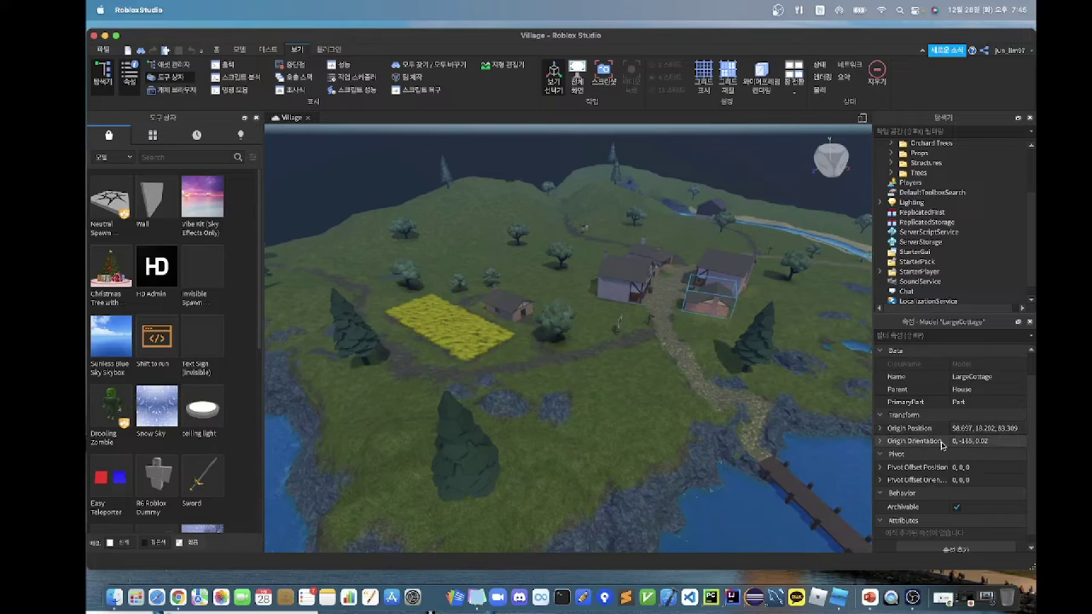
pyautogui.scroll(1, 943, 445)
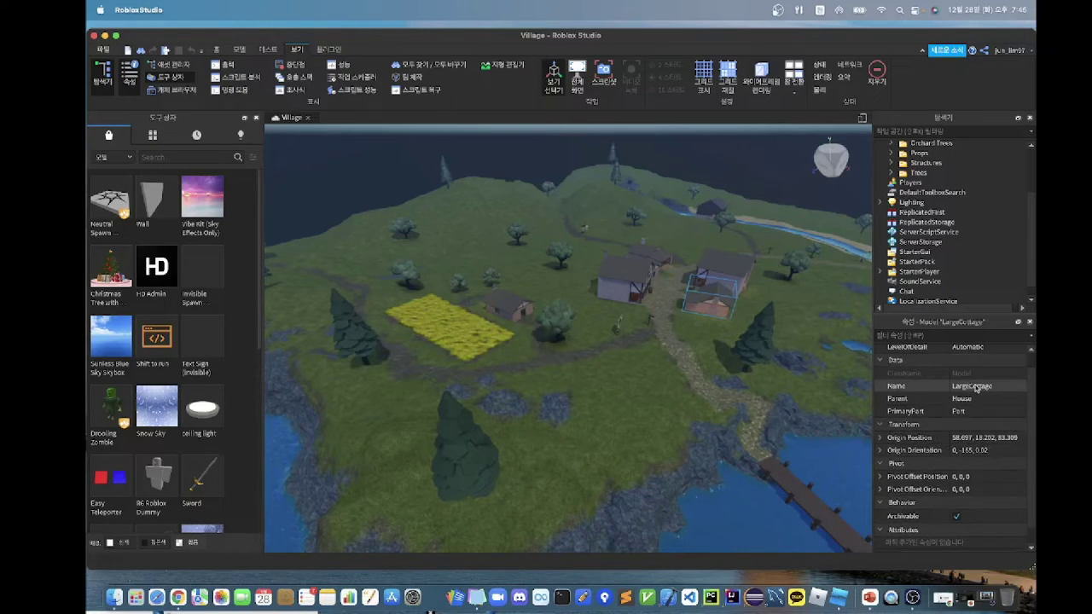
pyautogui.scroll(2, 977, 388)
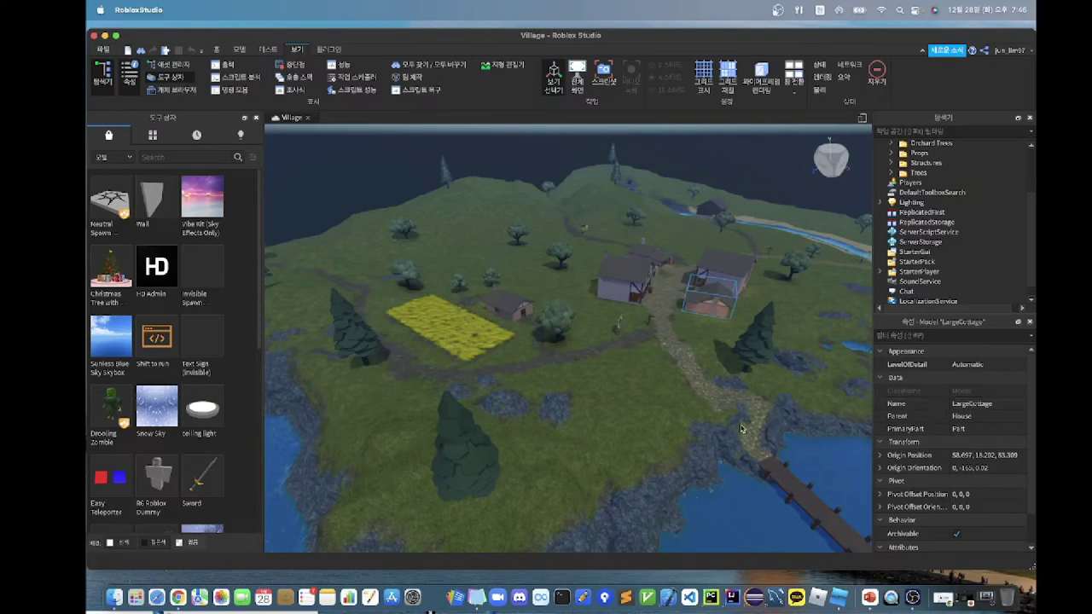
# Browse the ready-made models in the Toolbox and look over the village from another angle.
pyautogui.scroll(-1, 982, 271)
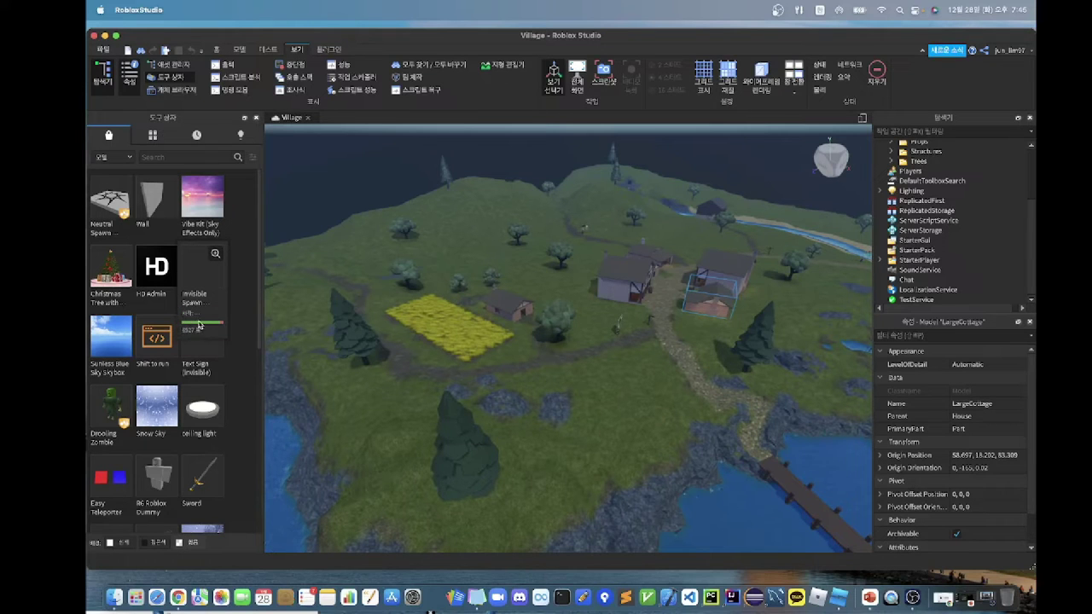
pyautogui.scroll(-5, 203, 343)
pyautogui.scroll(5, 203, 343)
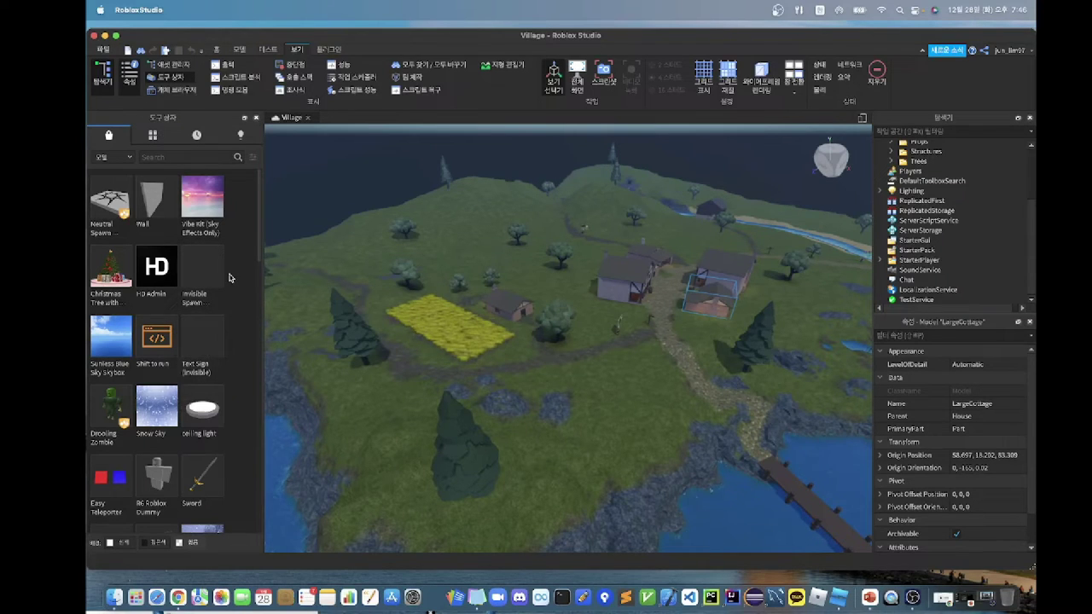
pyautogui.moveTo(558, 355); pyautogui.dragTo(557, 356, button='right')
pyautogui.moveTo(614, 357); pyautogui.dragTo(614, 357, button='right')
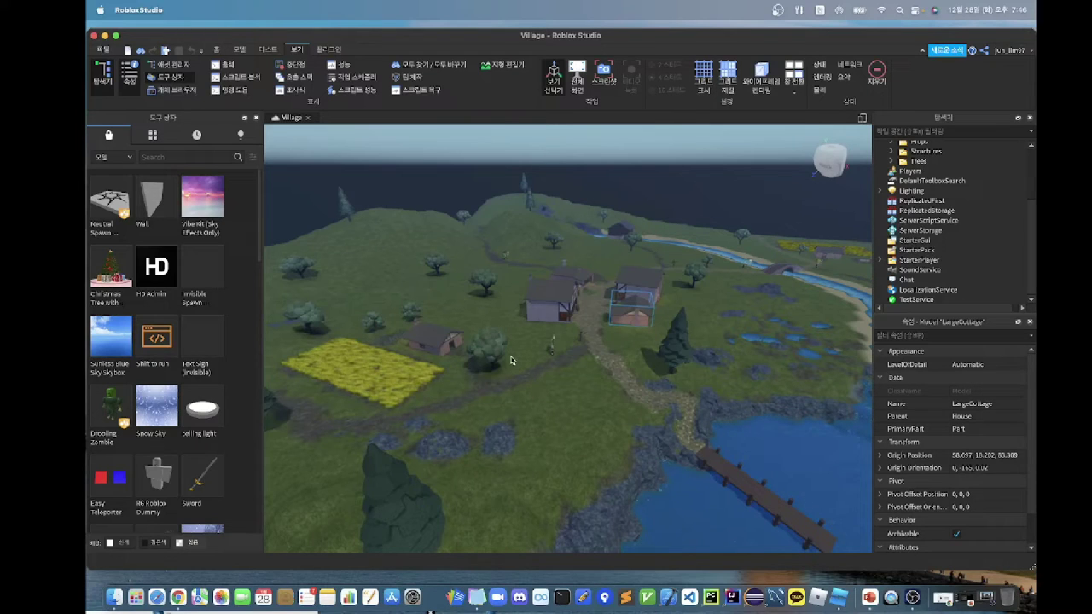
# Start publishing the place to Roblox and name the game AJOU_001.
pyautogui.click(103, 51)
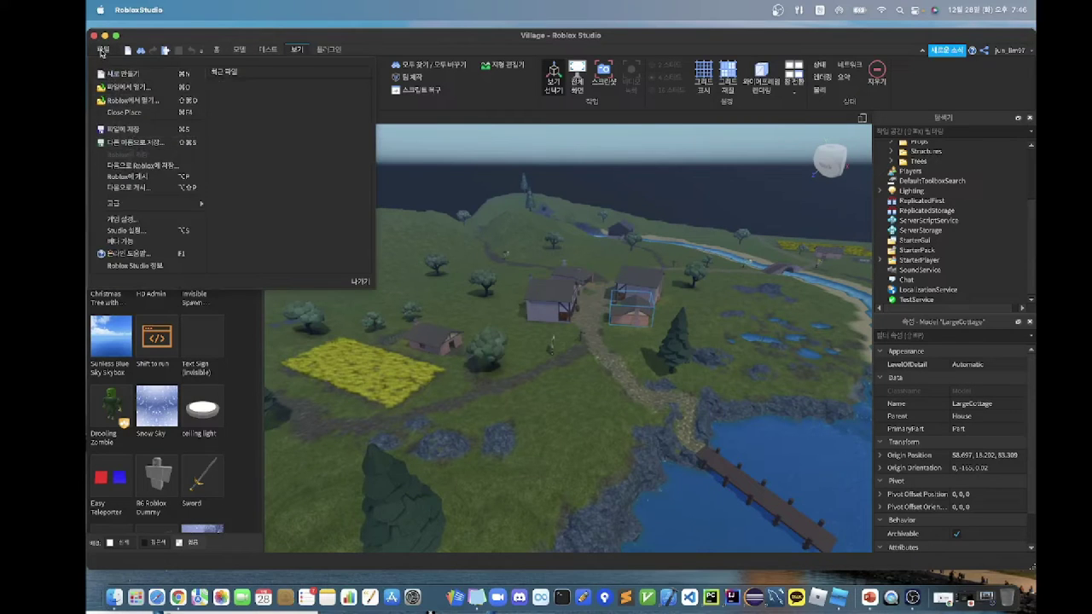
pyautogui.click(134, 176)
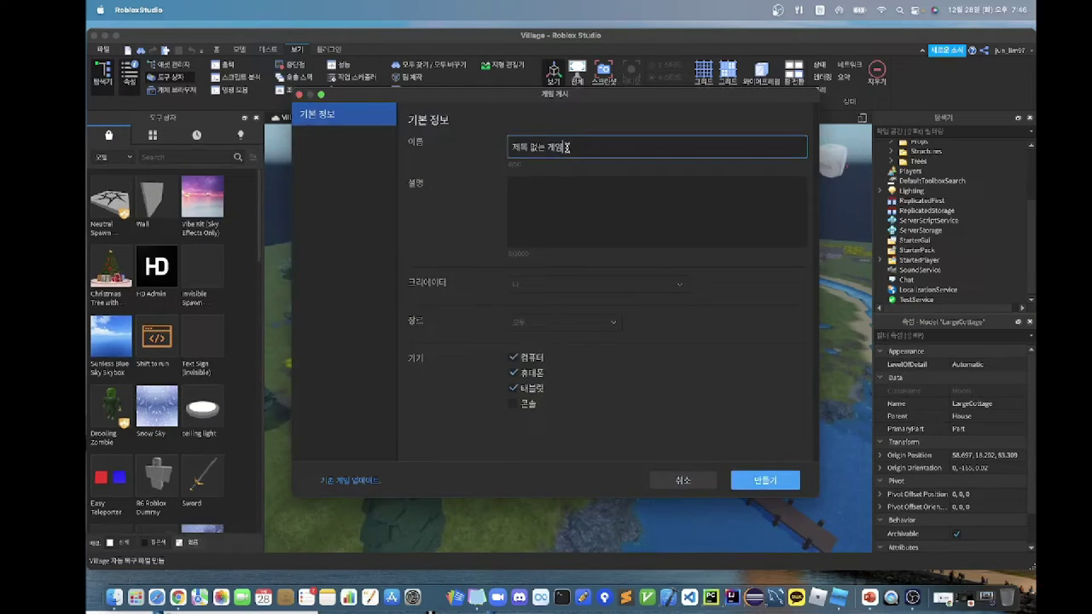
pyautogui.doubleClick(556, 148)
pyautogui.click(561, 197)
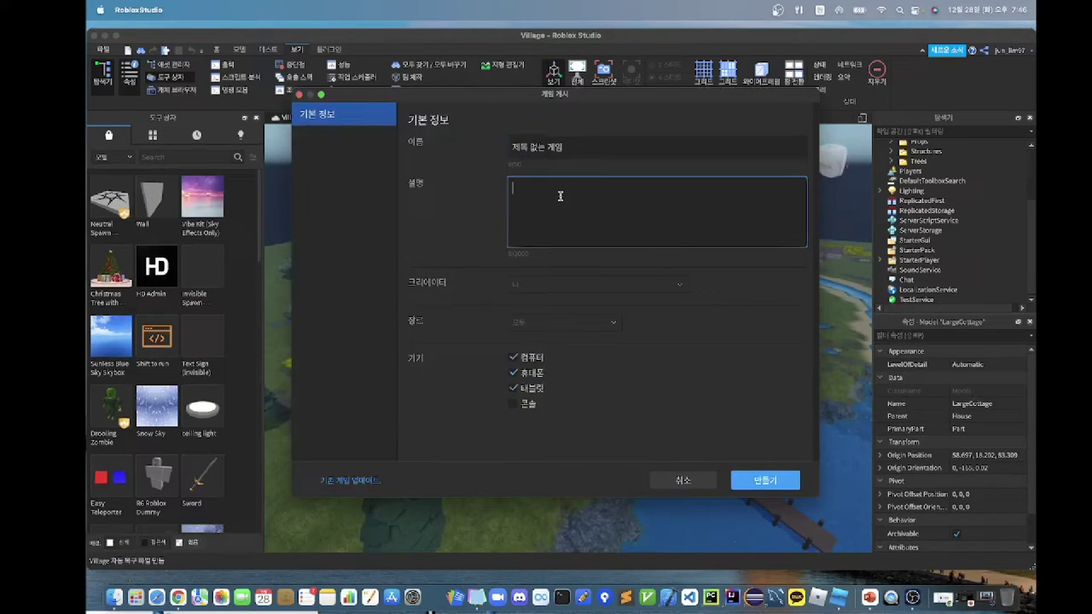
pyautogui.click(574, 146)
pyautogui.moveTo(575, 147); pyautogui.dragTo(508, 151)
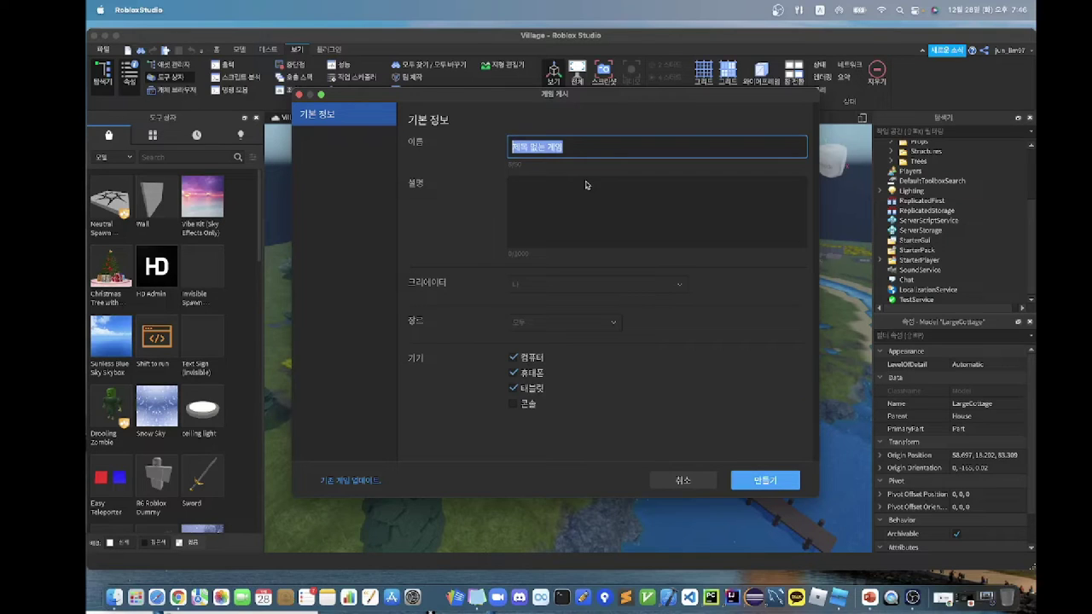
pyautogui.press('BackSpace')
pyautogui.write('a')
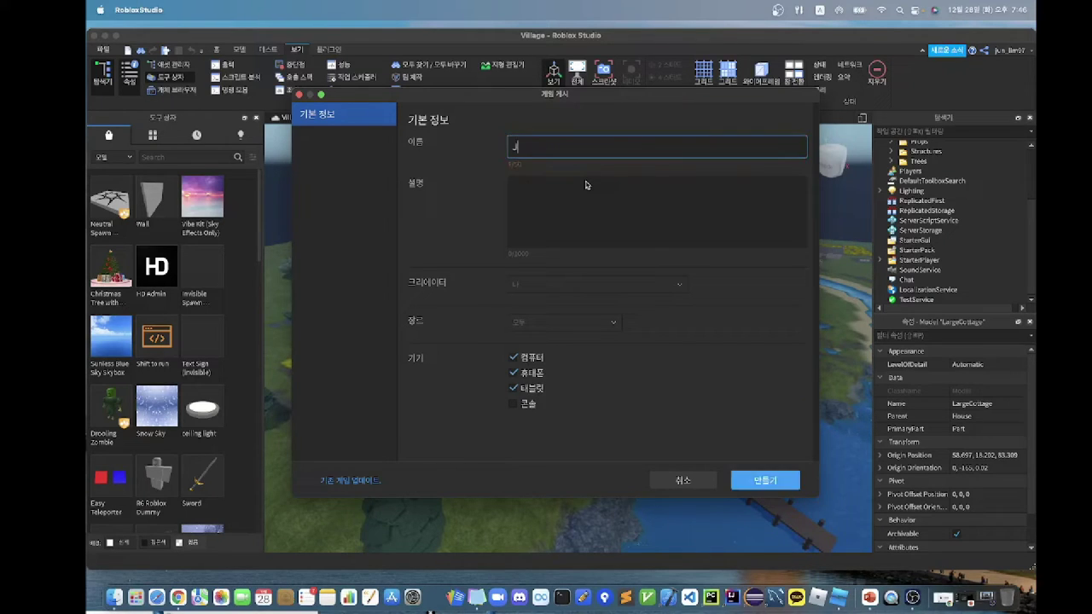
pyautogui.press('BackSpace')
pyautogui.write('ㅅ')
pyautogui.write('JOU_001')
# Describe the game as "Roblox 튜토리얼", create it on Roblox and close the publishing dialog.
pyautogui.click(591, 210)
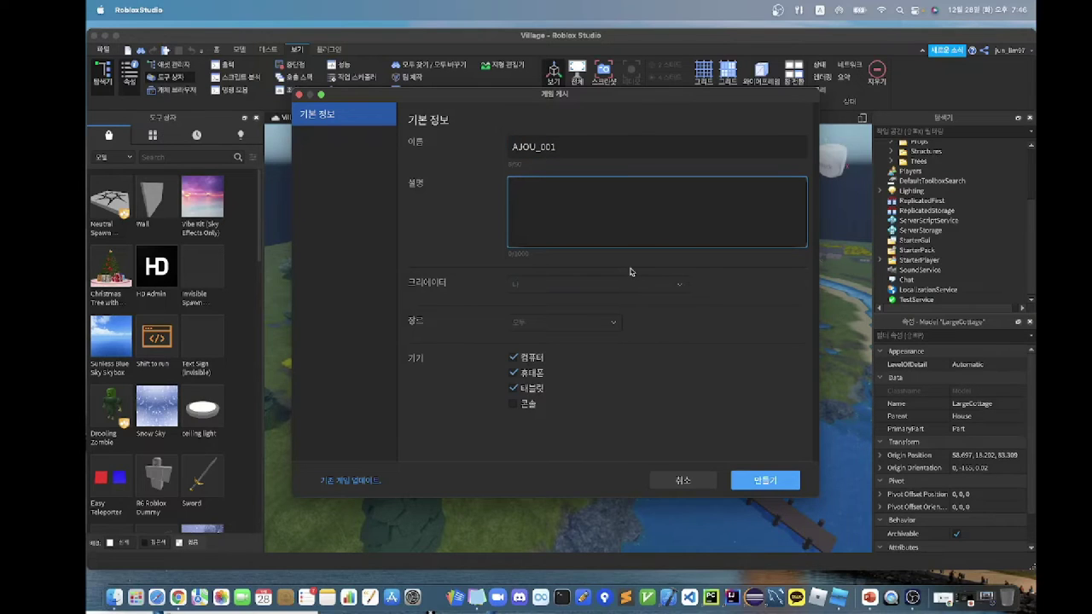
pyautogui.write('RO')
pyautogui.write('oblo')
pyautogui.press('BackSpace')
pyautogui.write('튜토리얼')
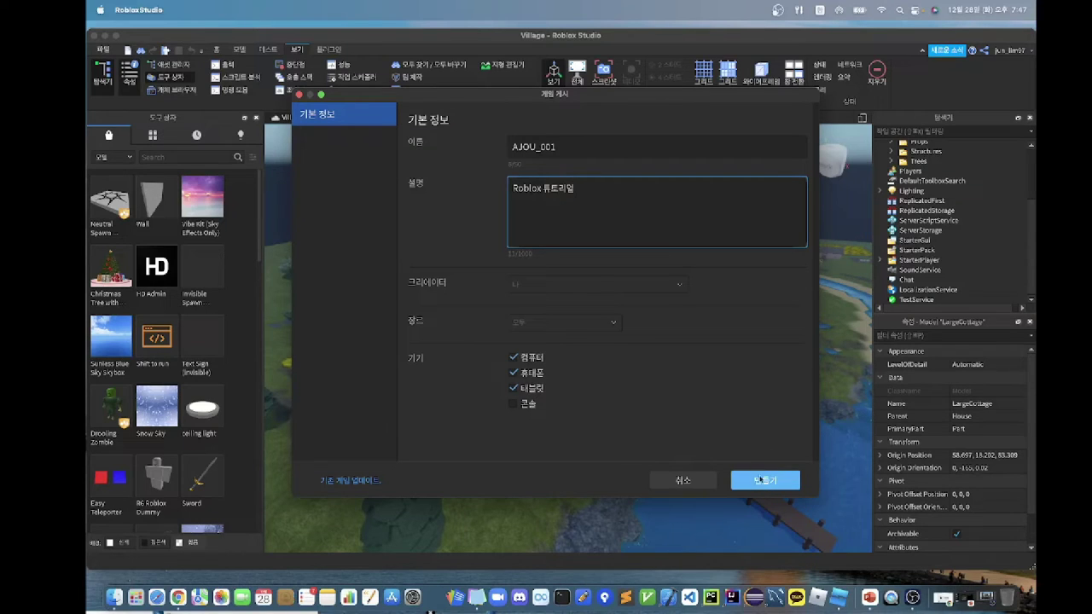
pyautogui.click(762, 480)
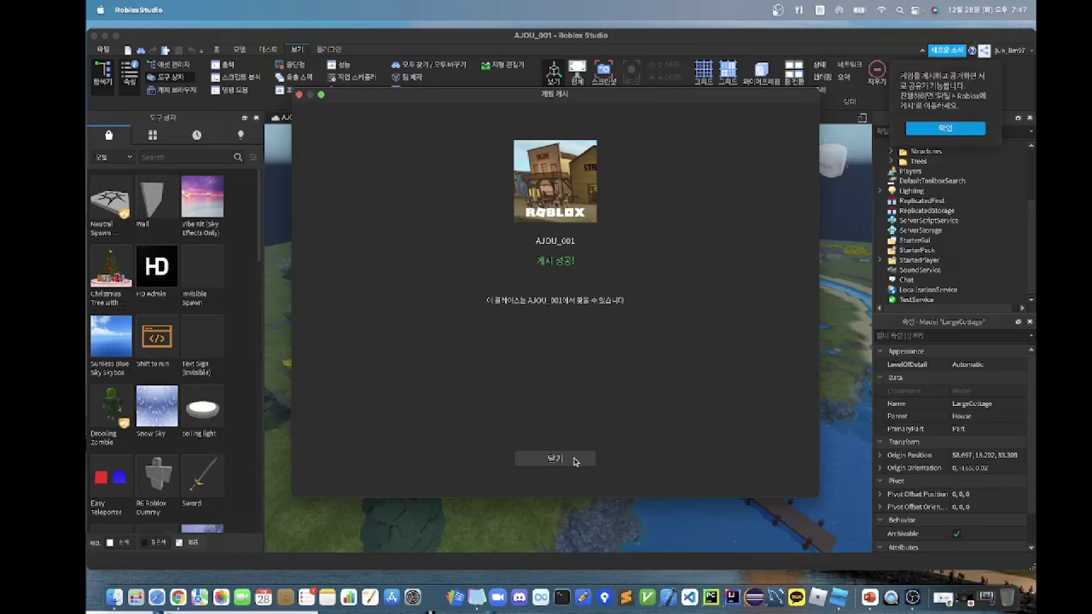
pyautogui.click(567, 460)
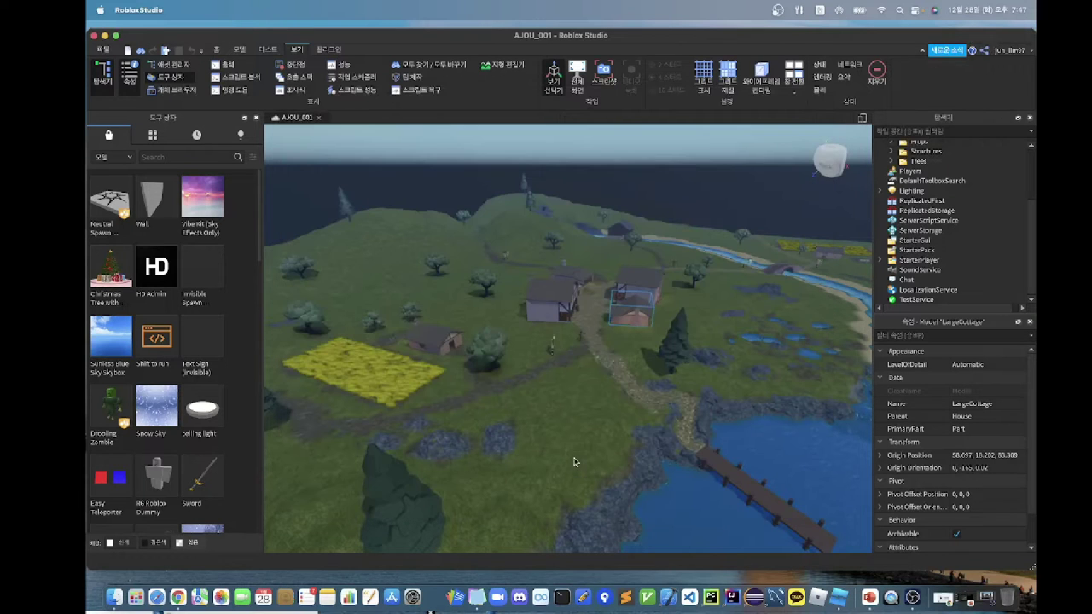
# Switch to Chrome and review the experiences in the Roblox profile's creations, returning to Roblox Studio when done.
pyautogui.click(941, 602)
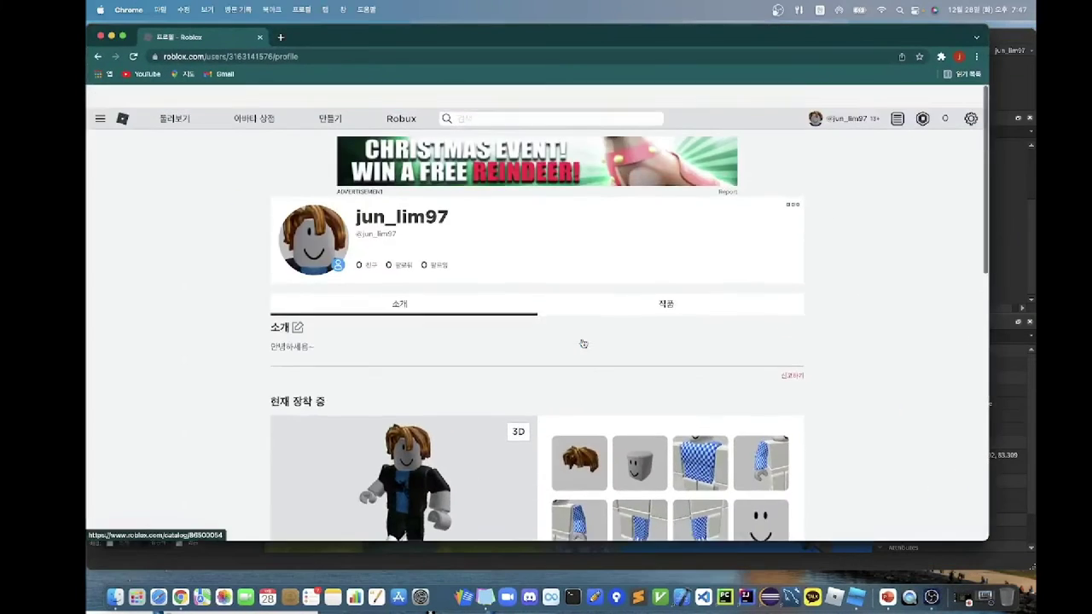
pyautogui.click(630, 293)
pyautogui.scroll(-2, 683, 324)
pyautogui.click(786, 240)
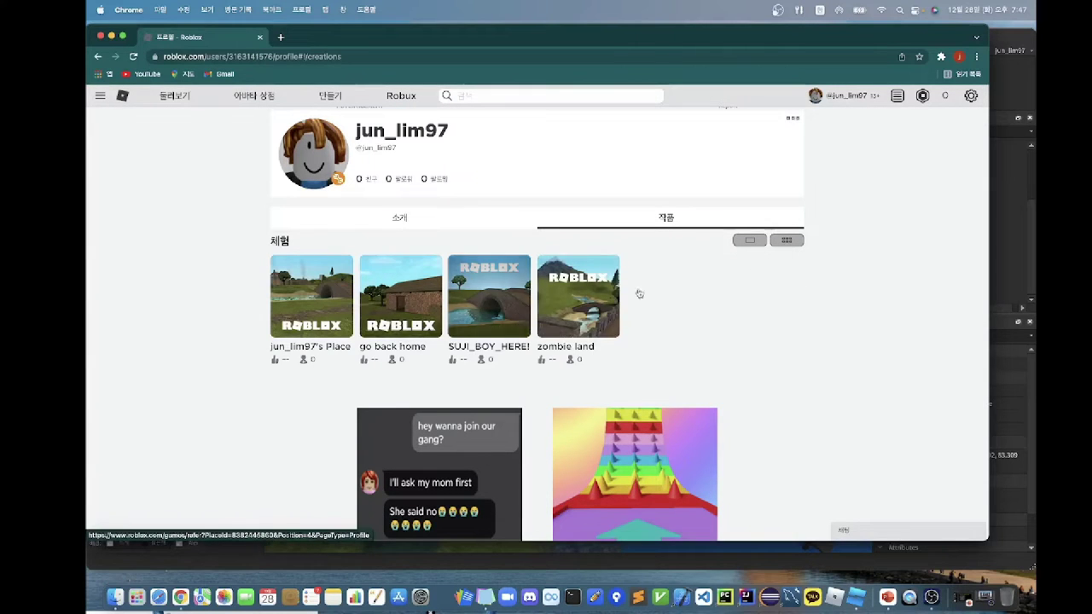
pyautogui.click(1013, 200)
pyautogui.scroll(-5, 705, 228)
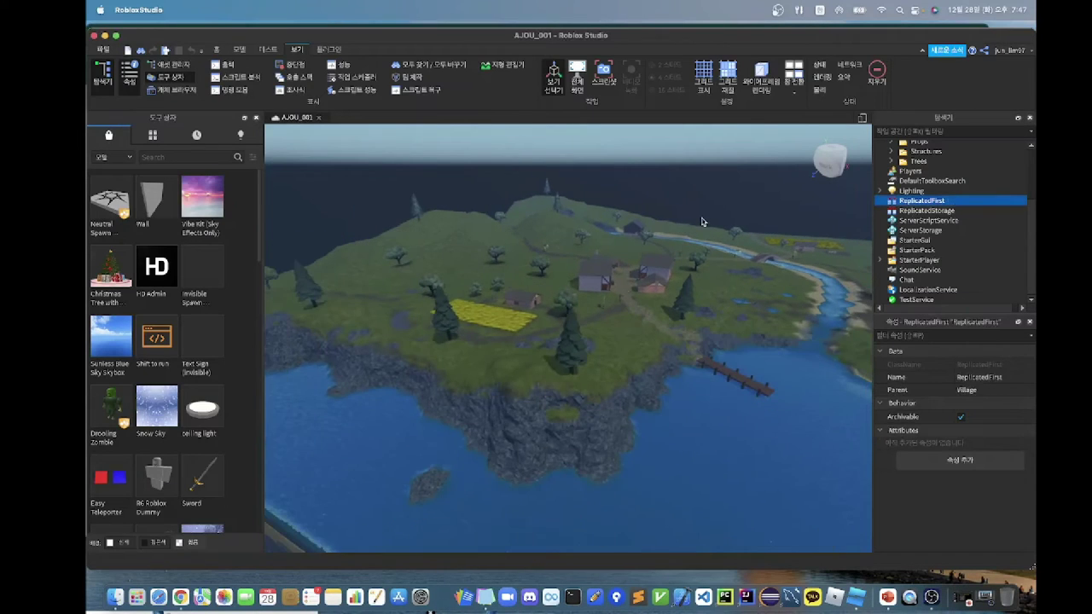
# Reload the Roblox profile in Chrome, check its creations for the published game, and return to Roblox Studio.
pyautogui.hotkey('ctrl', 'Up')
pyautogui.click(394, 364)
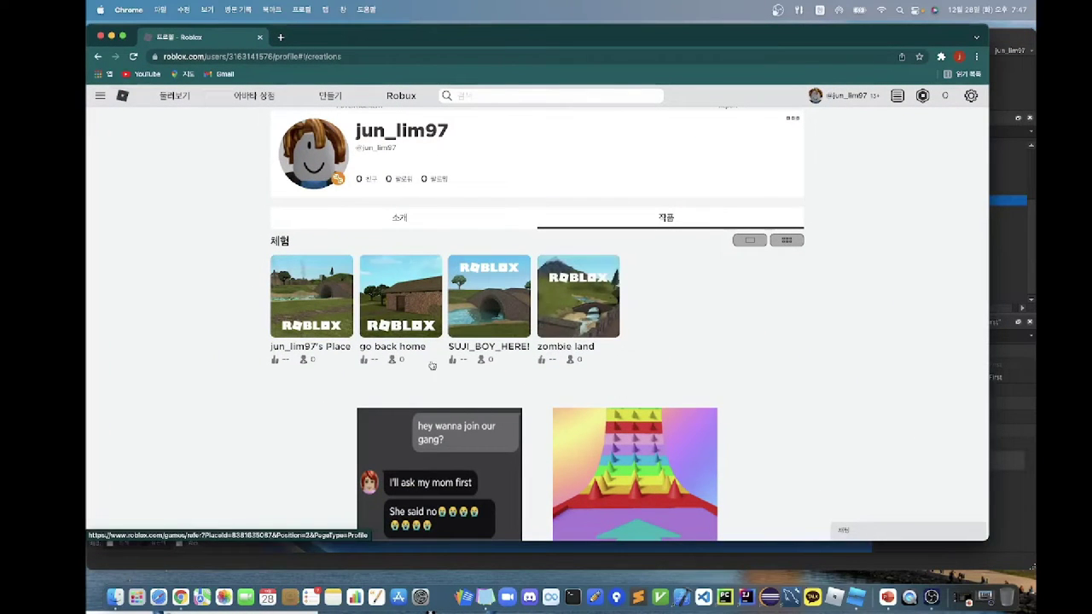
pyautogui.press('super+r')
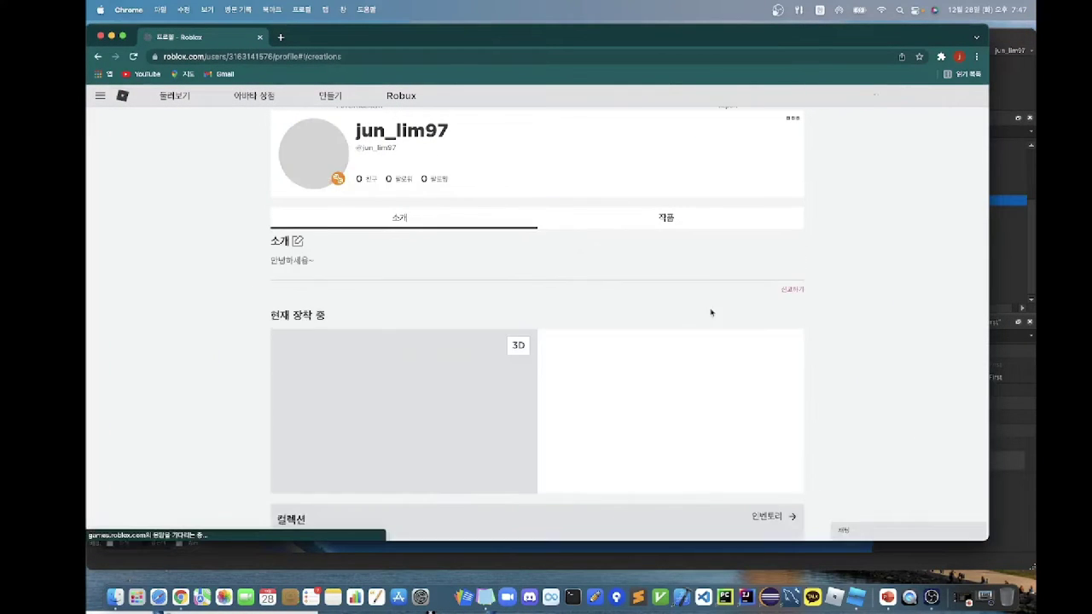
pyautogui.click(796, 242)
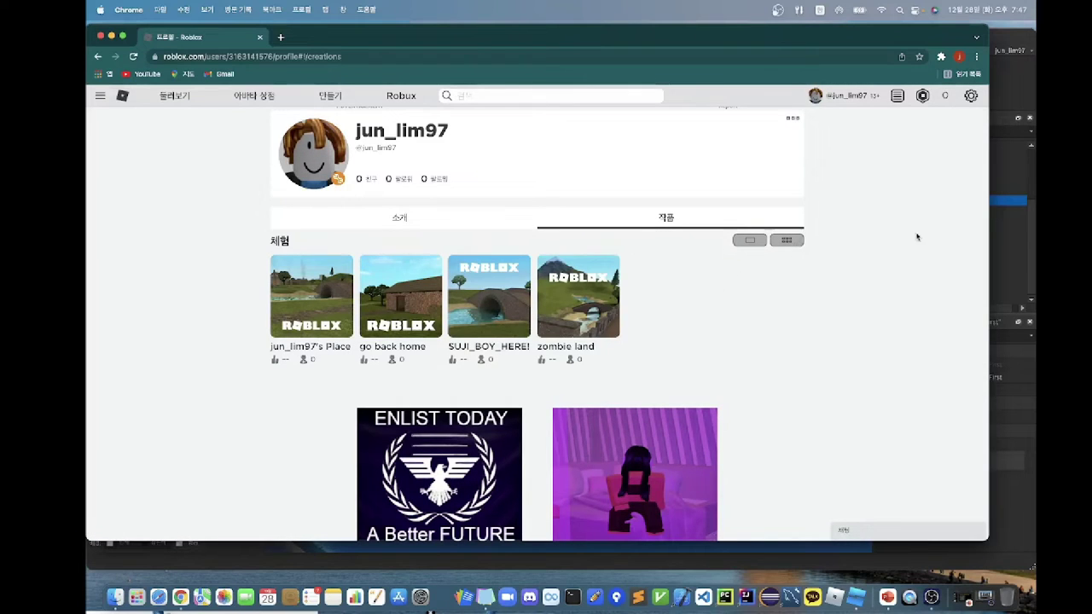
pyautogui.click(1005, 97)
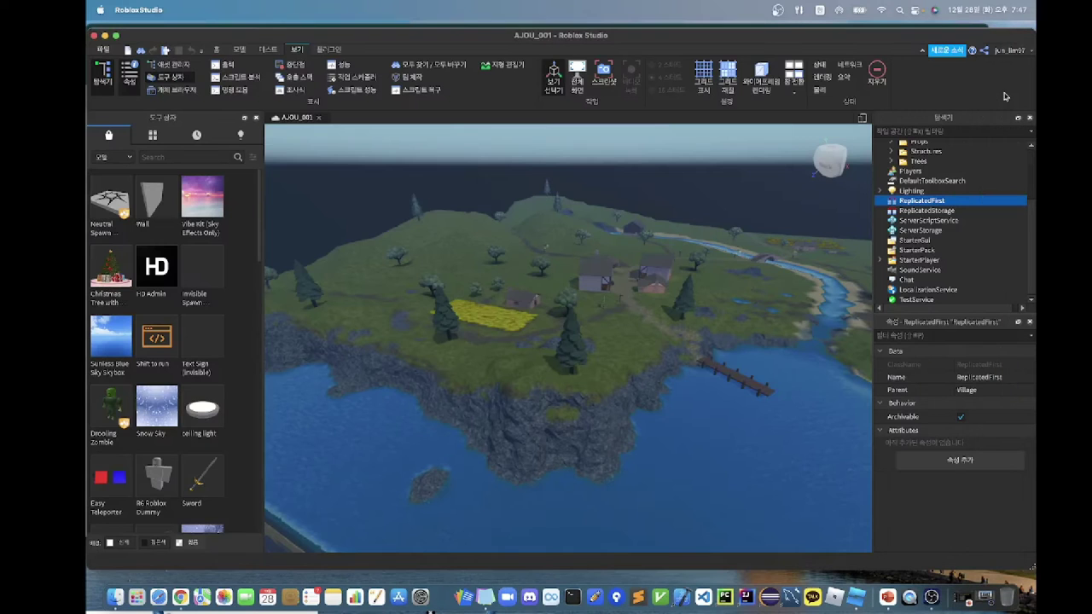
# In the game settings' permissions, set AJOU_001's playability to public (공개) and save the change.
pyautogui.click(103, 49)
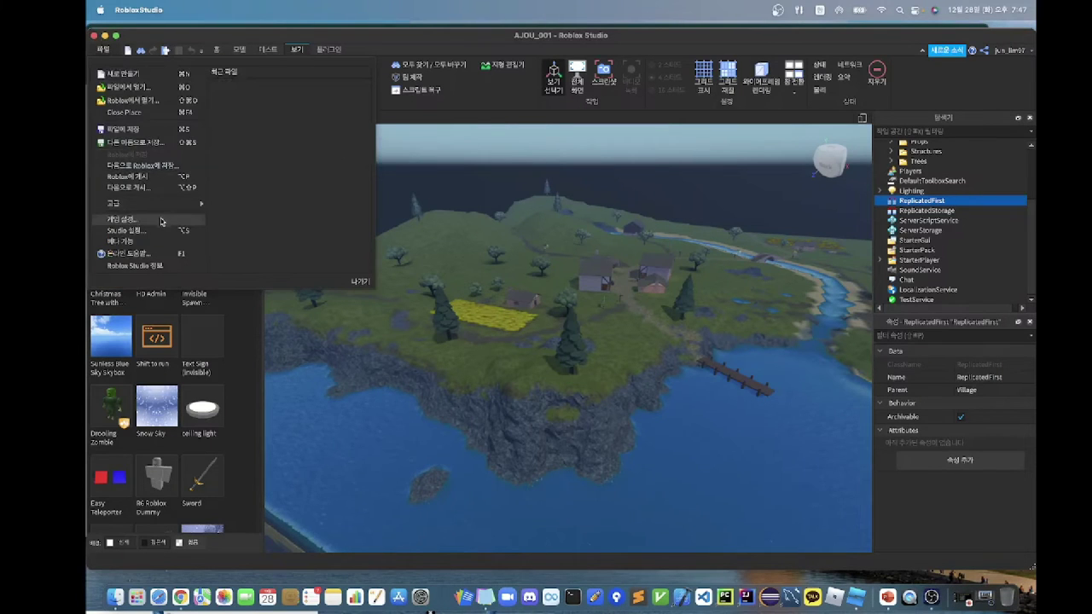
pyautogui.click(122, 219)
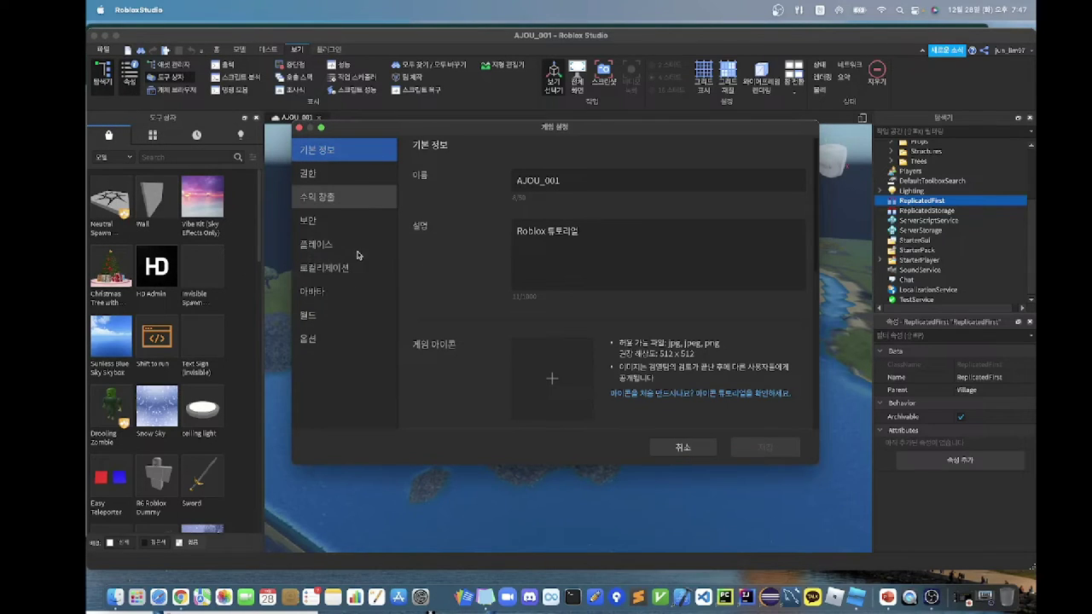
pyautogui.click(359, 245)
pyautogui.click(357, 177)
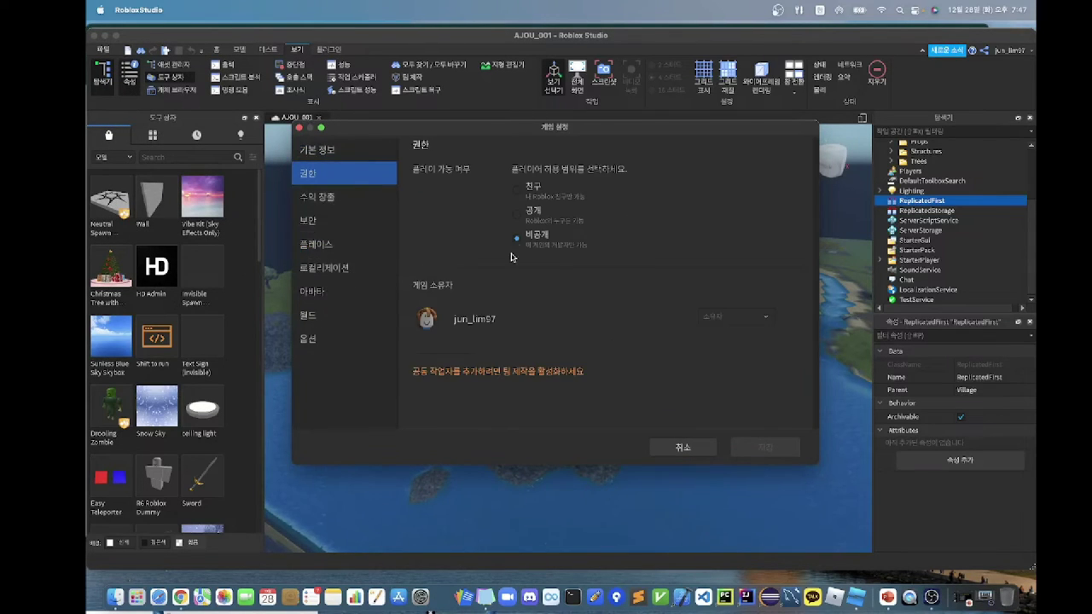
pyautogui.click(518, 214)
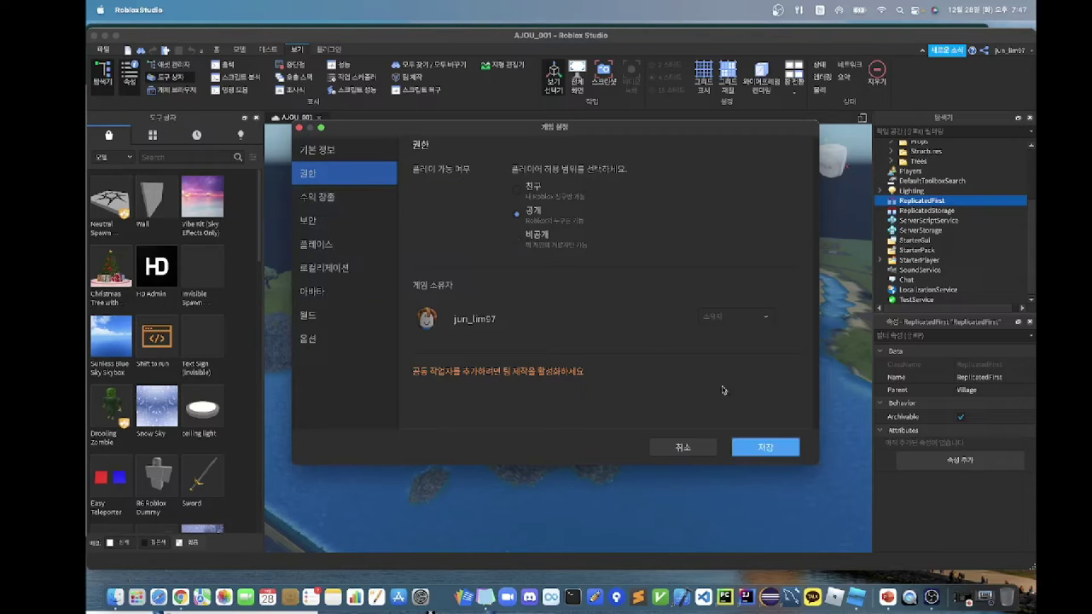
pyautogui.click(763, 448)
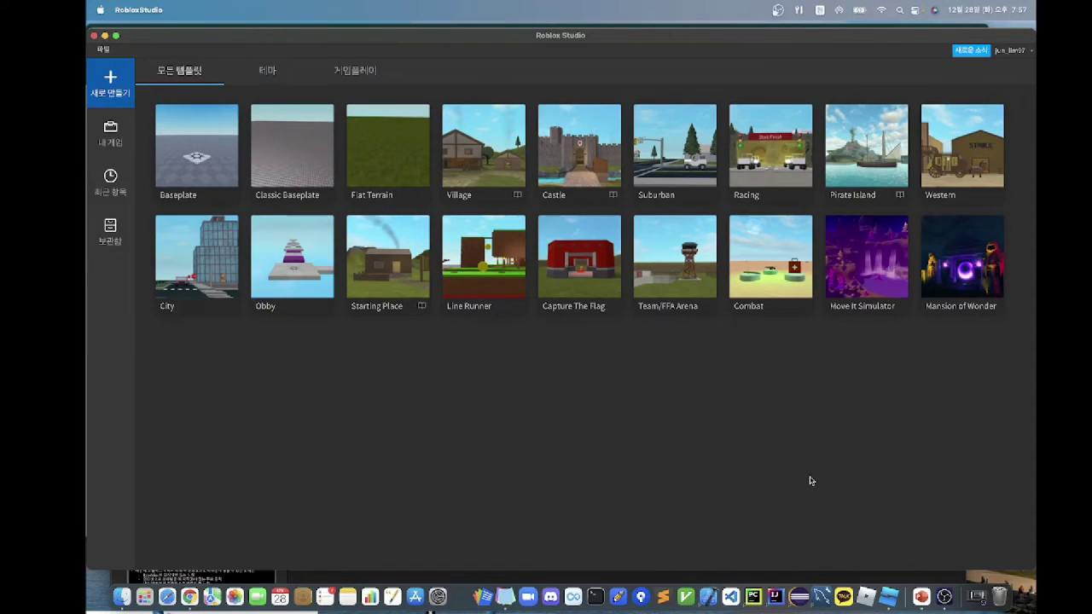
# Create a new place from the Flat Terrain template and look over the empty grassland.
pyautogui.click(404, 177)
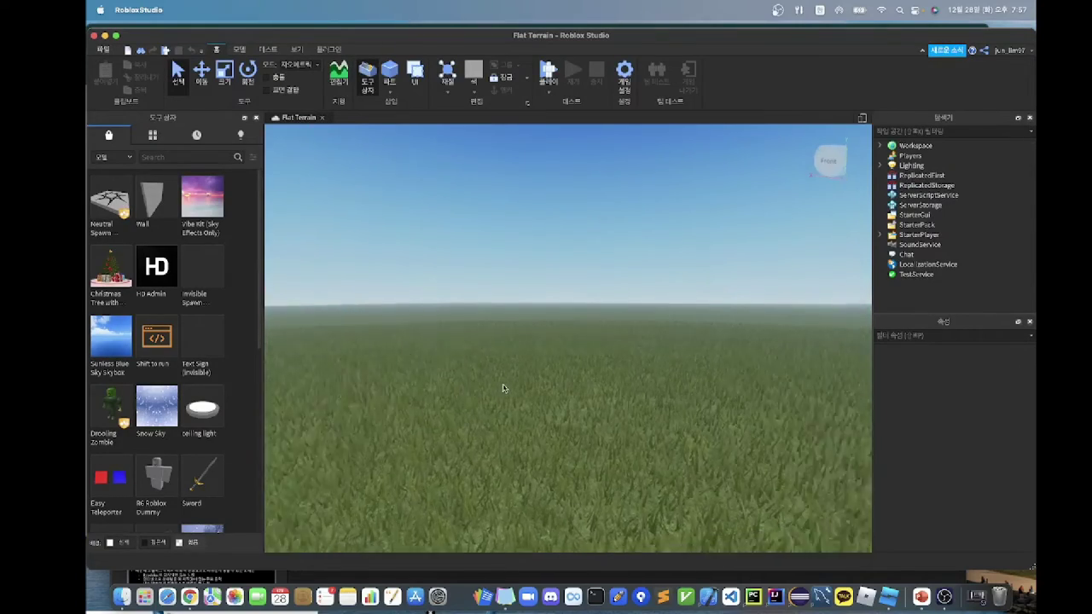
pyautogui.moveTo(503, 389); pyautogui.dragTo(504, 388, button='right')
pyautogui.moveTo(502, 386); pyautogui.dragTo(431, 363)
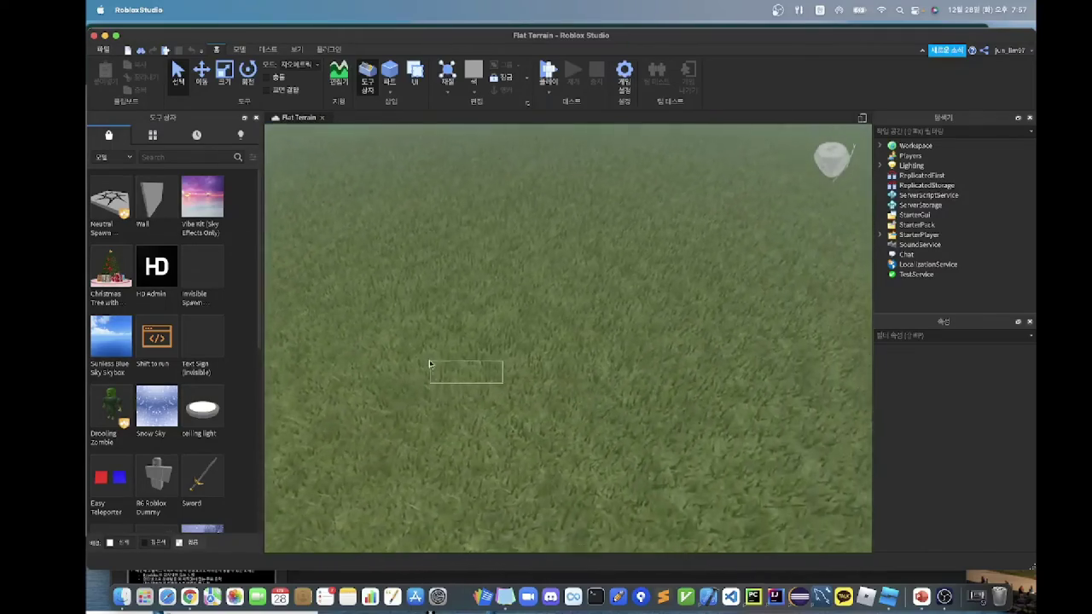
pyautogui.moveTo(431, 364); pyautogui.dragTo(430, 365, button='right')
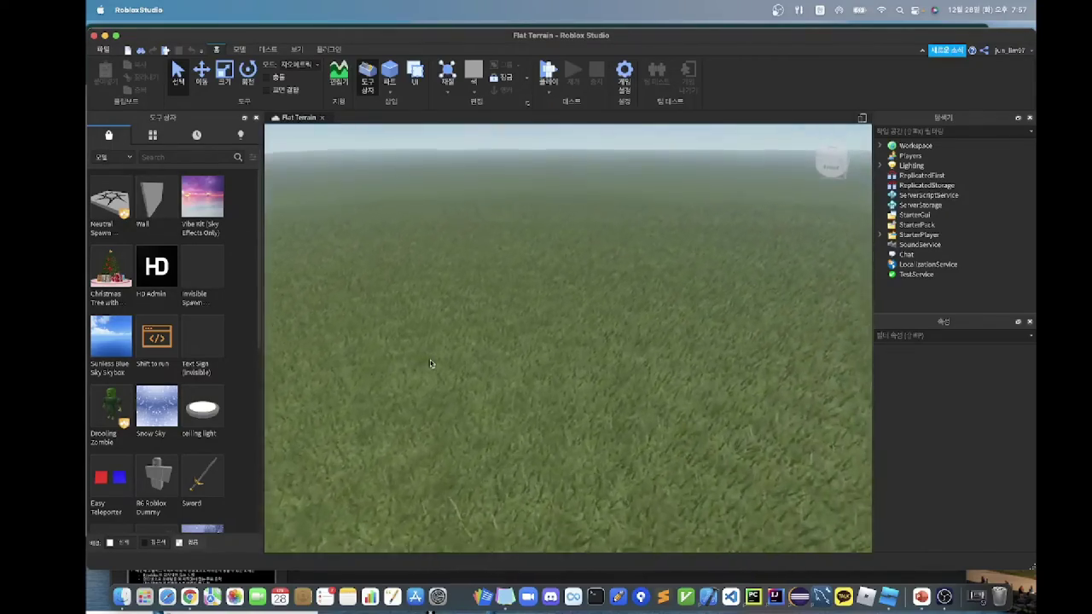
pyautogui.moveTo(430, 362); pyautogui.dragTo(351, 362)
pyautogui.moveTo(399, 364); pyautogui.dragTo(399, 364, button='right')
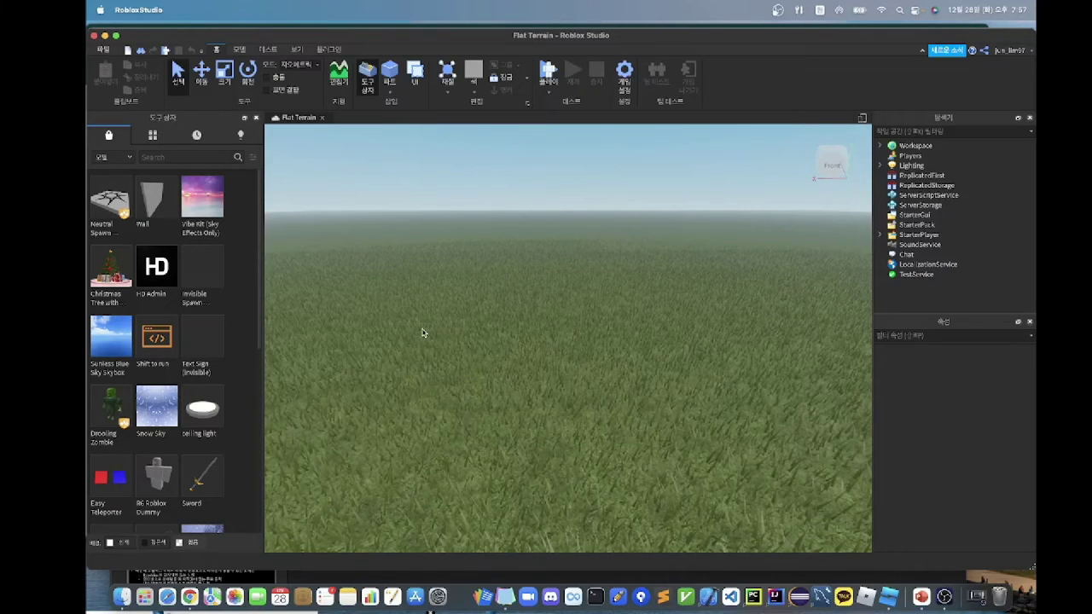
pyautogui.moveTo(422, 333); pyautogui.dragTo(421, 332, button='right')
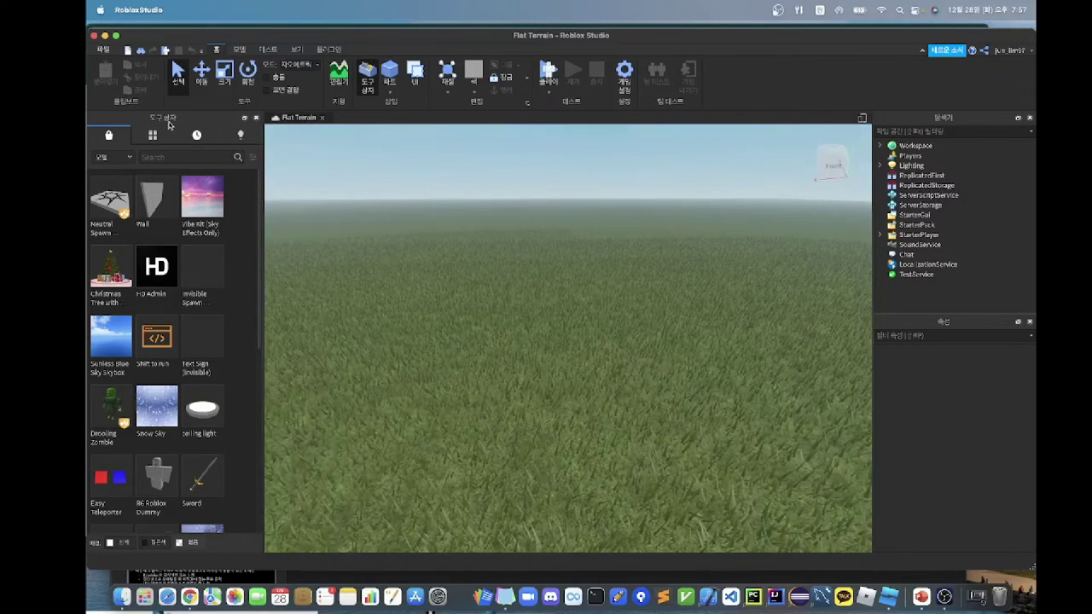
# Search the Toolbox models for "apartment" and browse the available buildings.
pyautogui.click(163, 157)
pyautogui.write('ap')
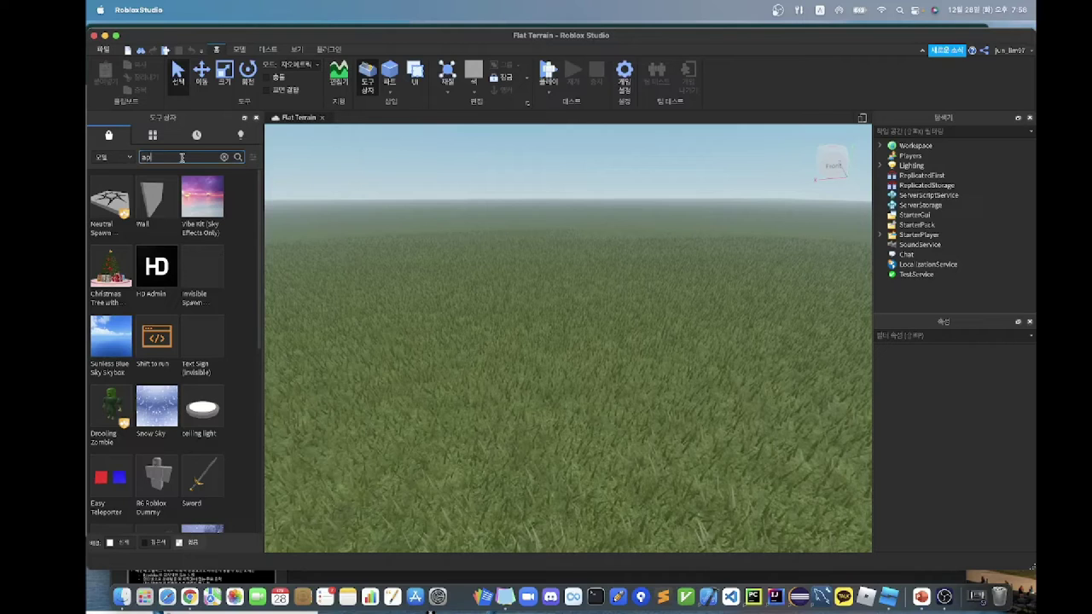
pyautogui.write('artment')
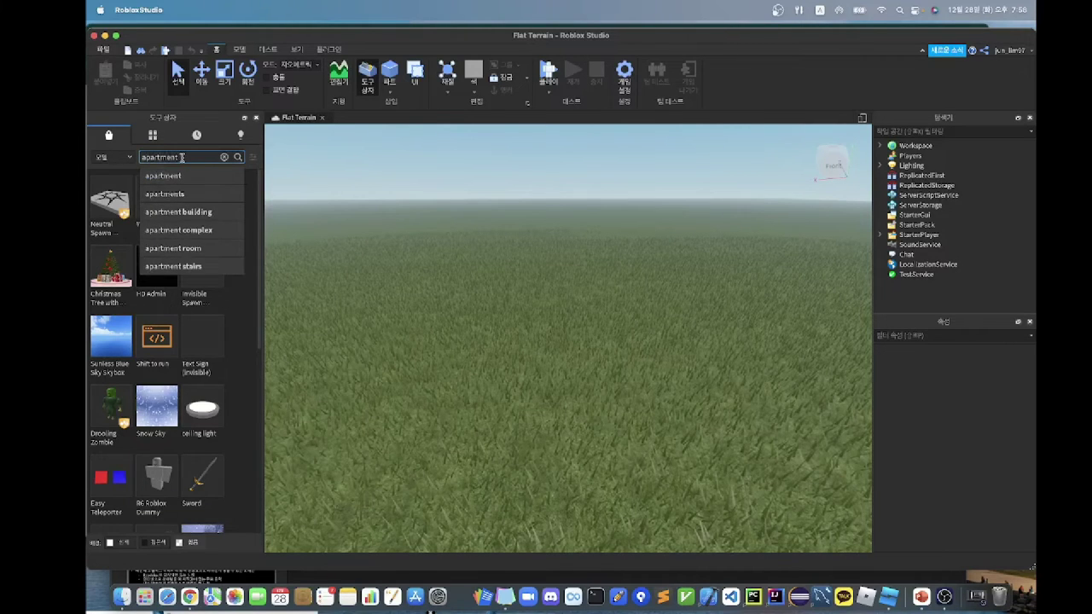
pyautogui.press('Return')
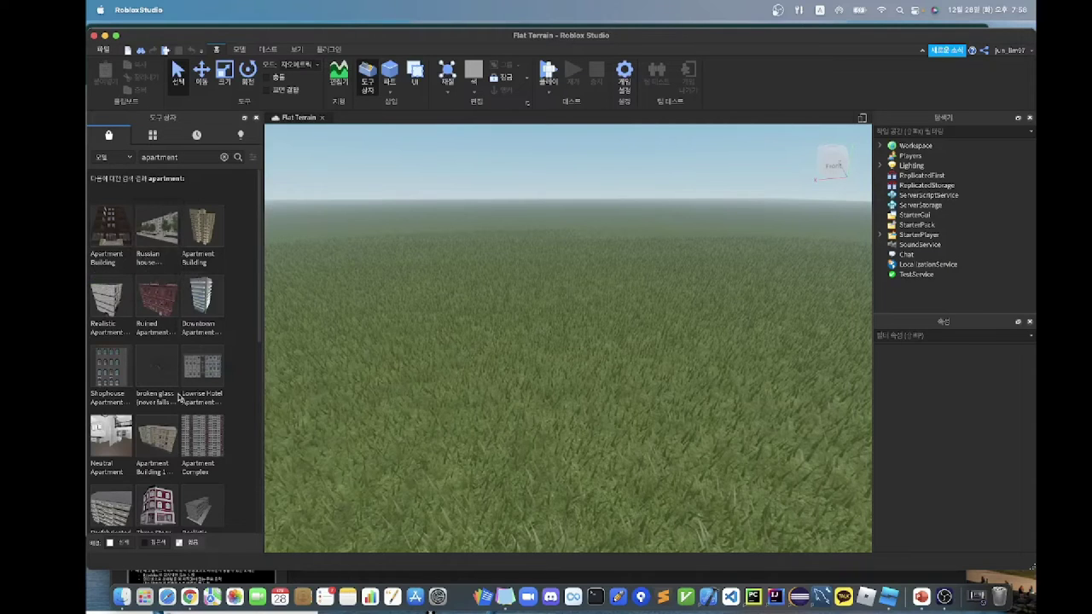
pyautogui.scroll(-4, 171, 367)
pyautogui.scroll(2, 175, 401)
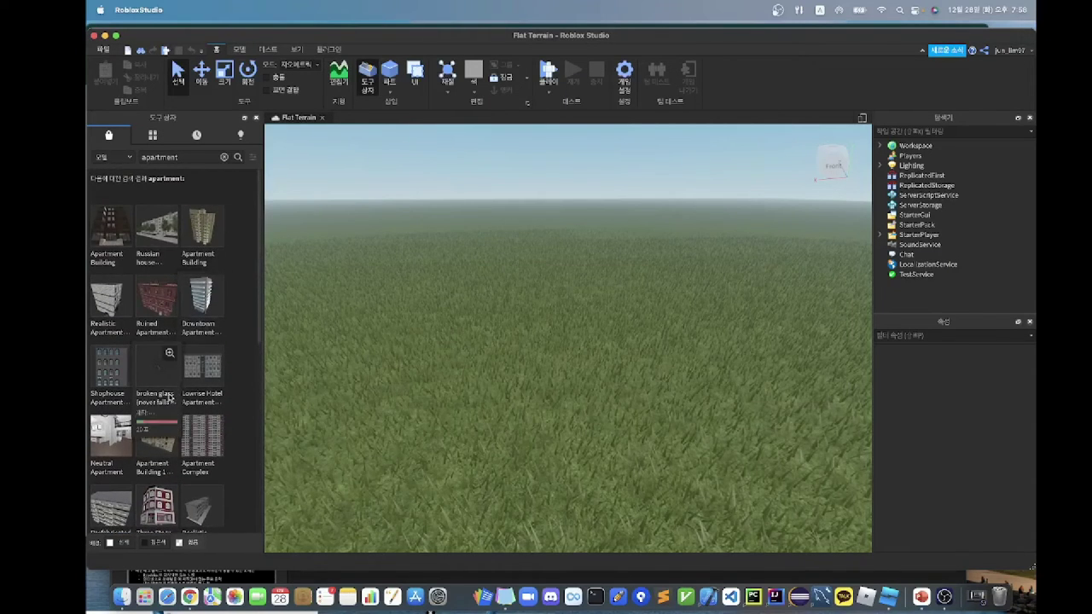
pyautogui.scroll(-5, 160, 418)
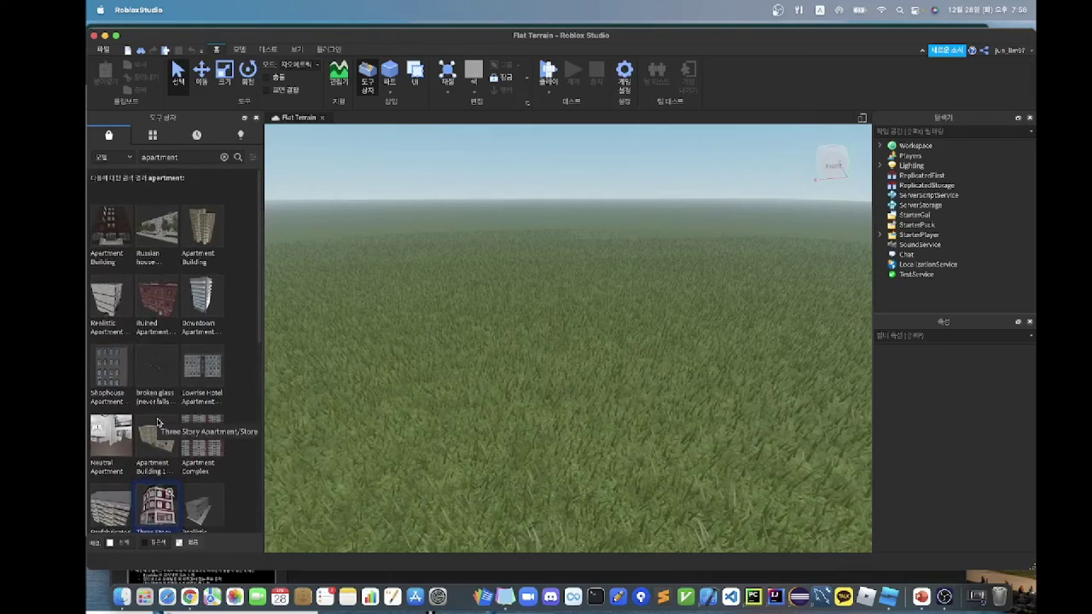
pyautogui.scroll(5, 158, 401)
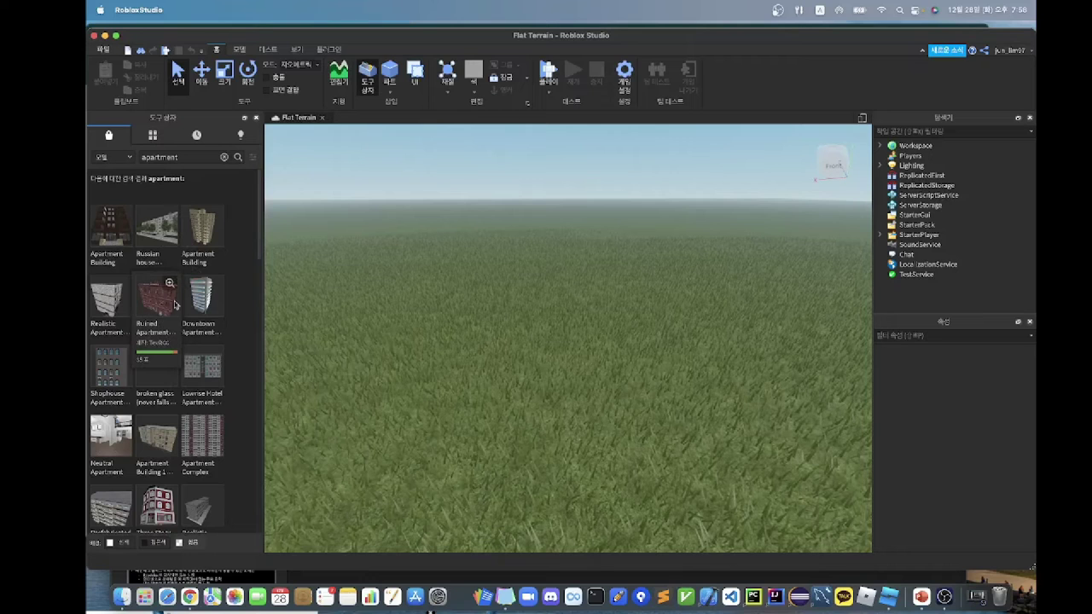
# Insert the Ruined Apartment Building model into the terrain and view it from the front.
pyautogui.click(160, 305)
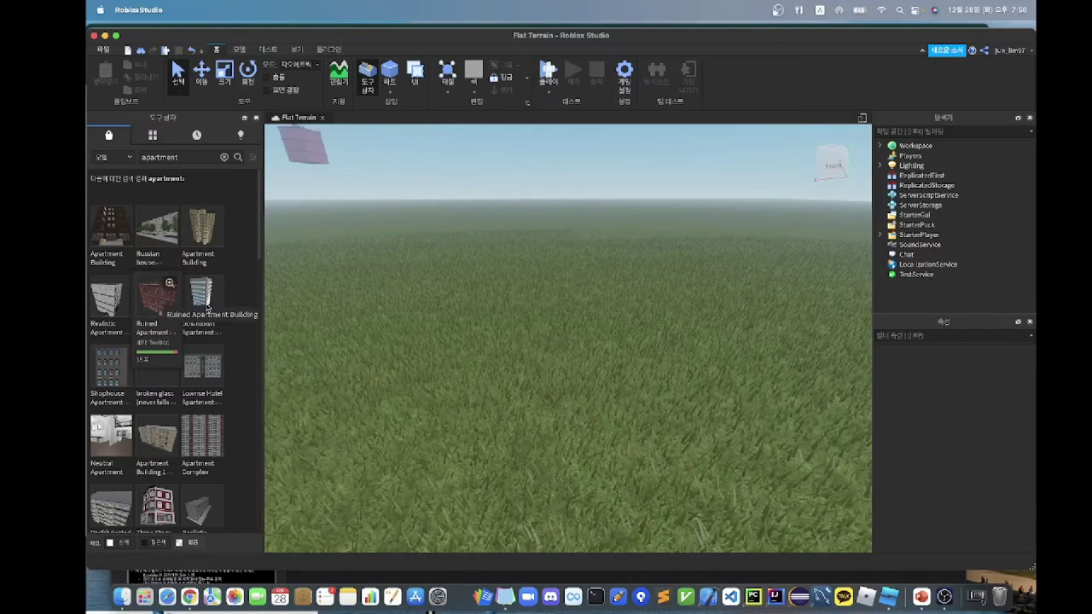
pyautogui.moveTo(617, 365); pyautogui.dragTo(617, 365, button='right')
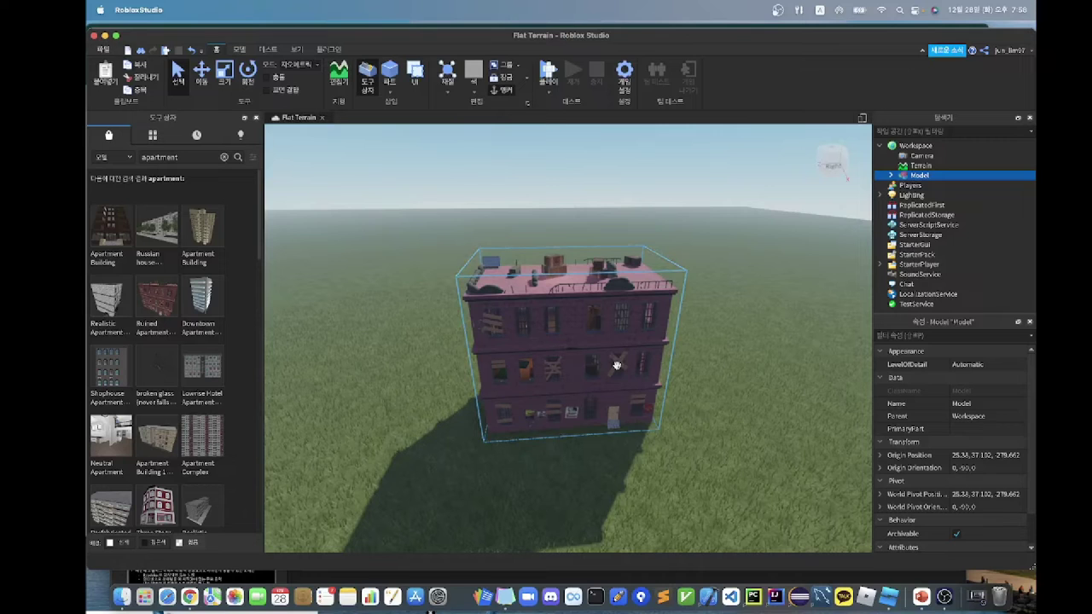
pyautogui.moveTo(689, 388); pyautogui.dragTo(695, 394, button='right')
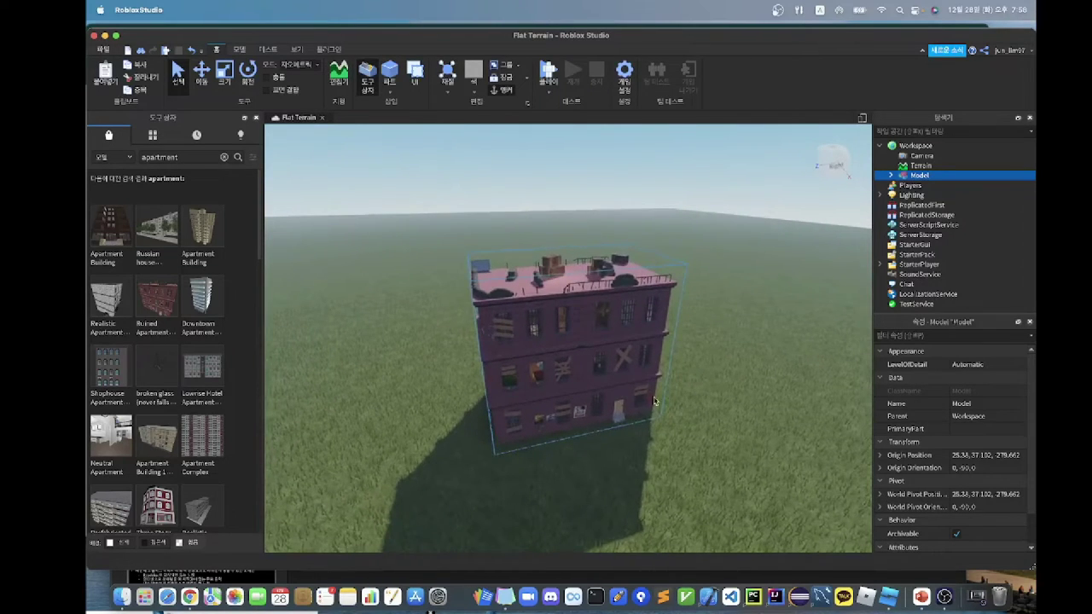
# Duplicate the ruined apartment building and place the copy on the ground directly beside the original, at about 24, 37, -341.
pyautogui.hotkey('ctrl', 'd')
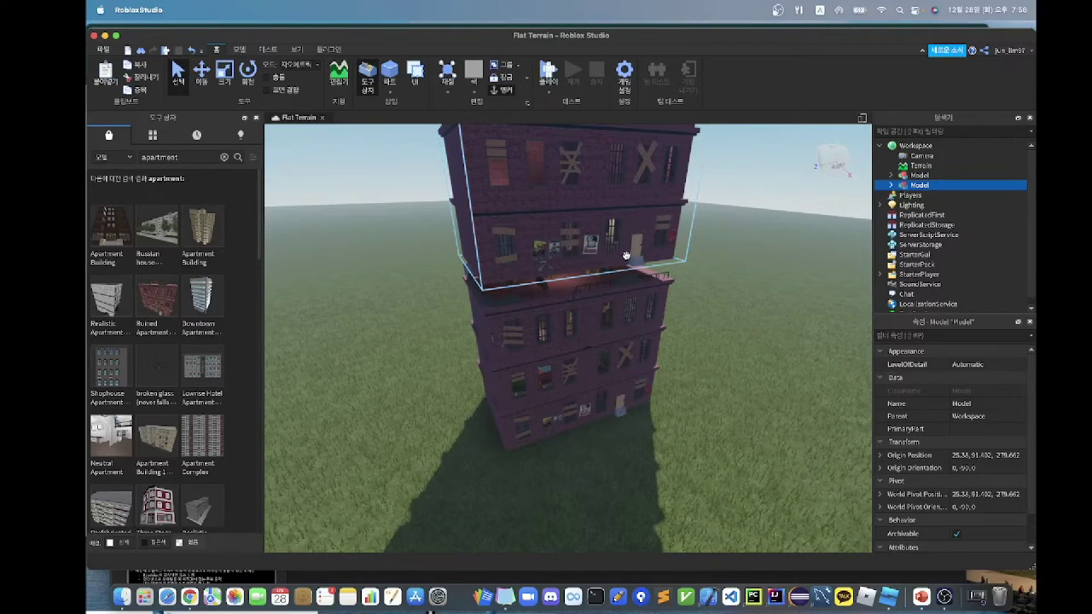
pyautogui.moveTo(625, 256); pyautogui.dragTo(678, 358)
pyautogui.moveTo(678, 358); pyautogui.dragTo(678, 358, button='right')
pyautogui.press('d')
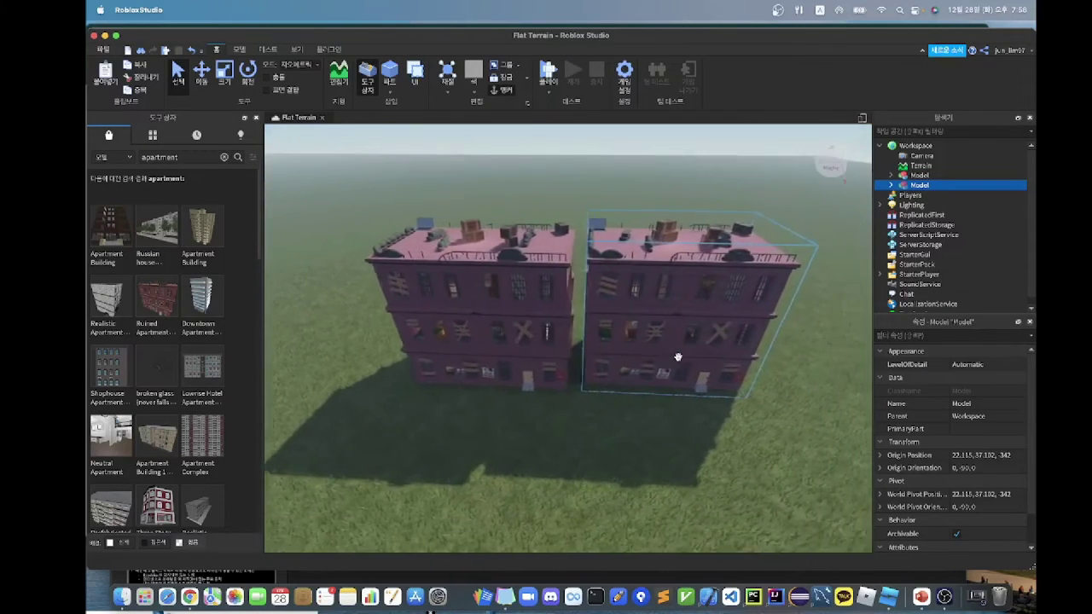
pyautogui.moveTo(678, 357); pyautogui.dragTo(667, 395)
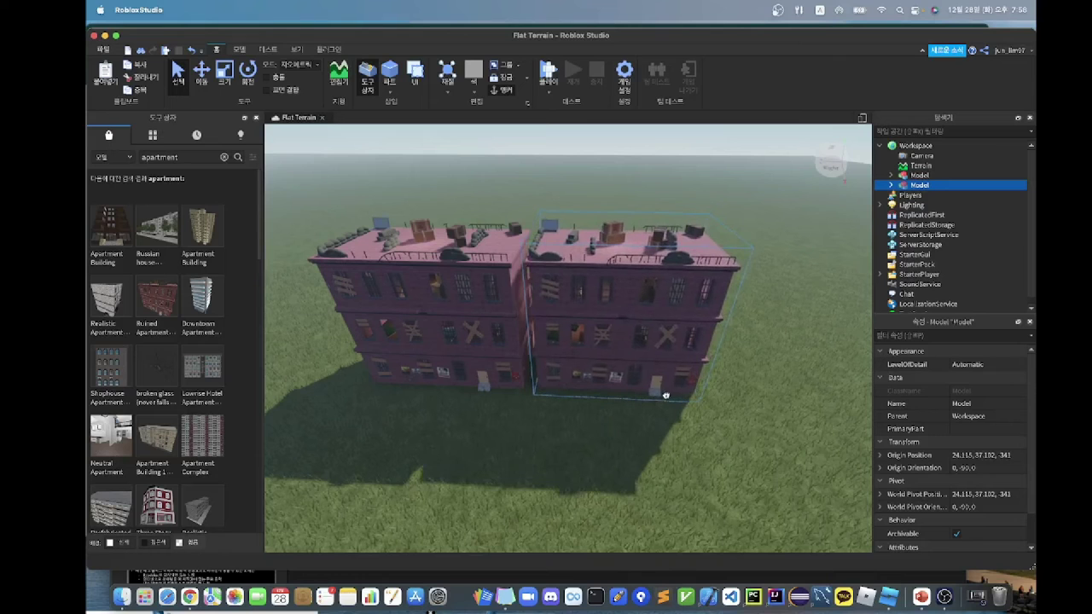
pyautogui.press('s')
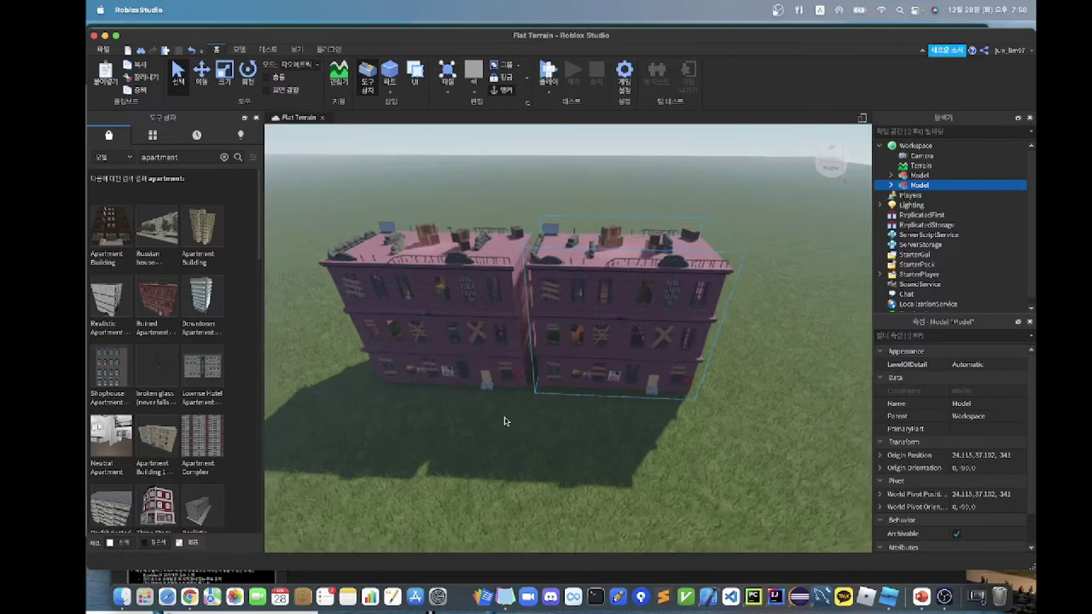
# Add the Apartment Building model from the search results to the open grass near the two ruined buildings.
pyautogui.moveTo(331, 386); pyautogui.dragTo(333, 391, button='right')
pyautogui.press('w')
pyautogui.press('s')
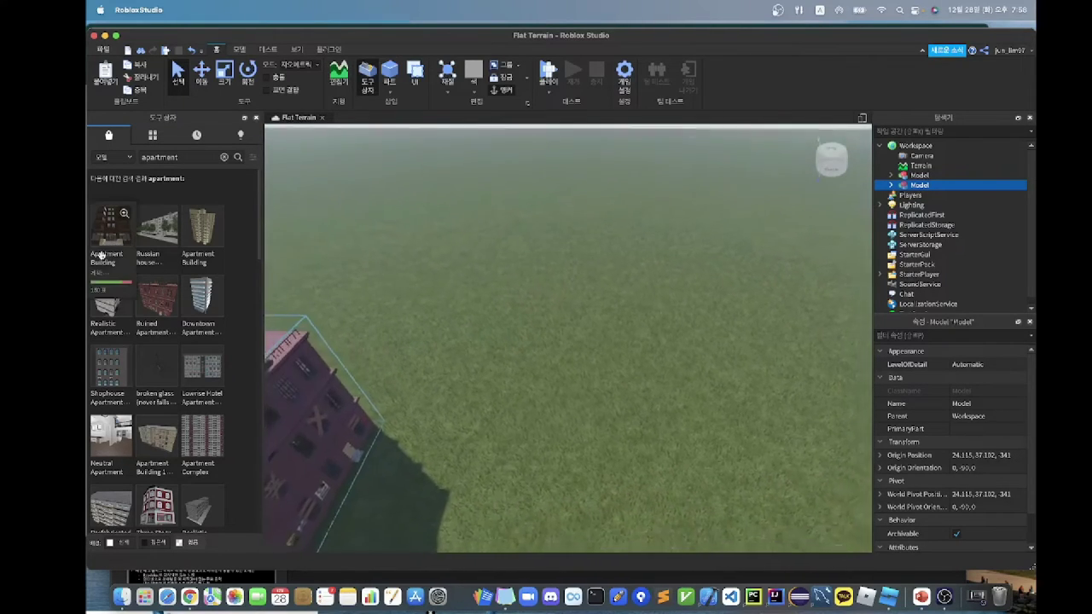
pyautogui.moveTo(117, 242); pyautogui.dragTo(493, 402)
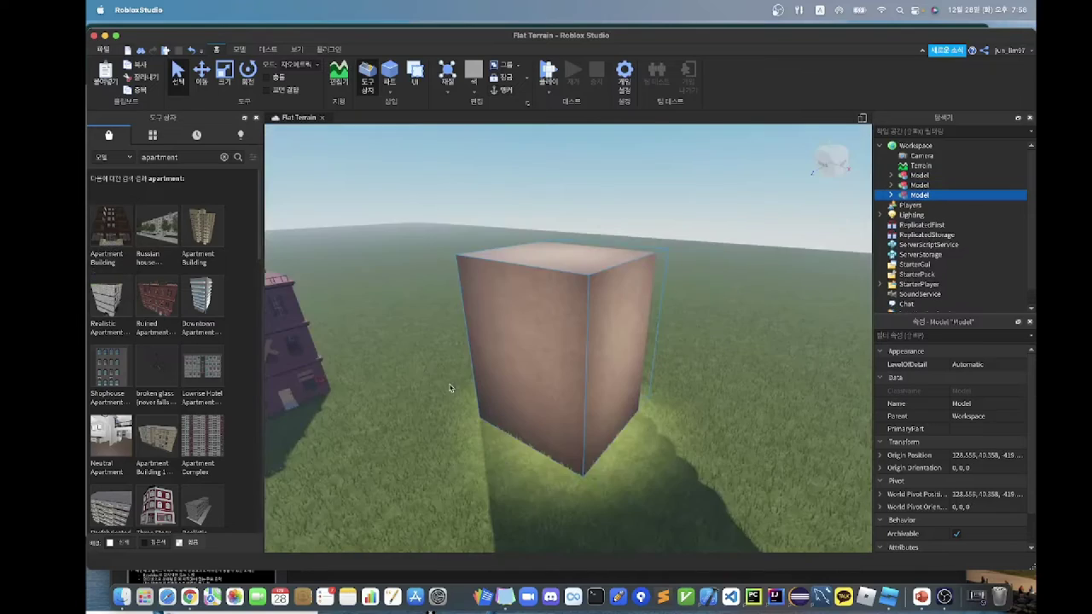
# Move the brown apartment building to about 114, 40, -299, across from the ruined pair, and inspect its entrance.
pyautogui.moveTo(449, 390); pyautogui.dragTo(553, 369, button='right')
pyautogui.moveTo(553, 369); pyautogui.dragTo(527, 289)
pyautogui.scroll(10, 527, 289)
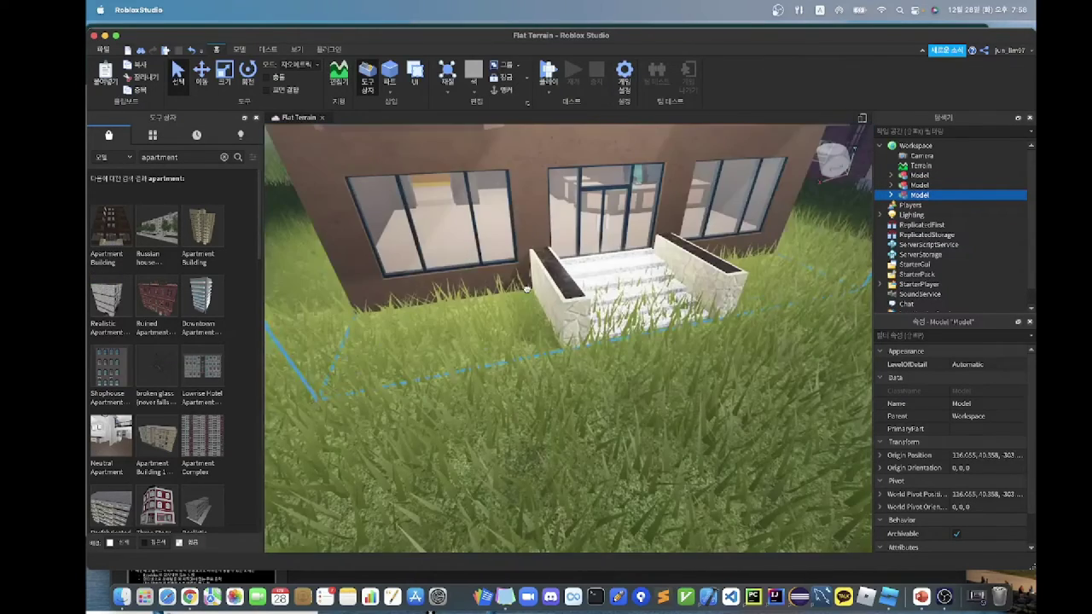
pyautogui.scroll(-3, 527, 289)
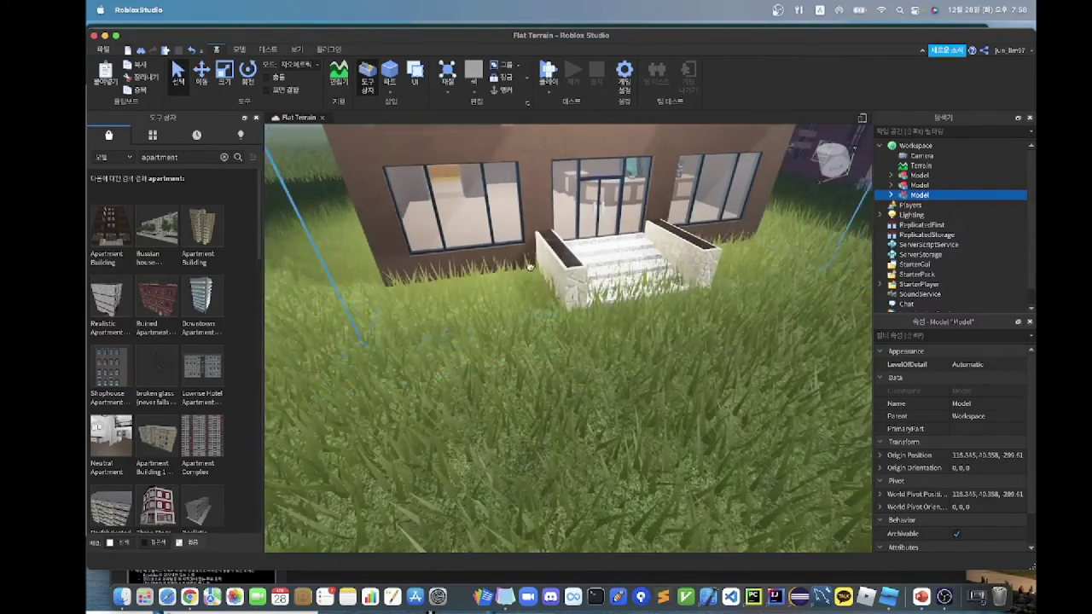
pyautogui.scroll(-8, 538, 342)
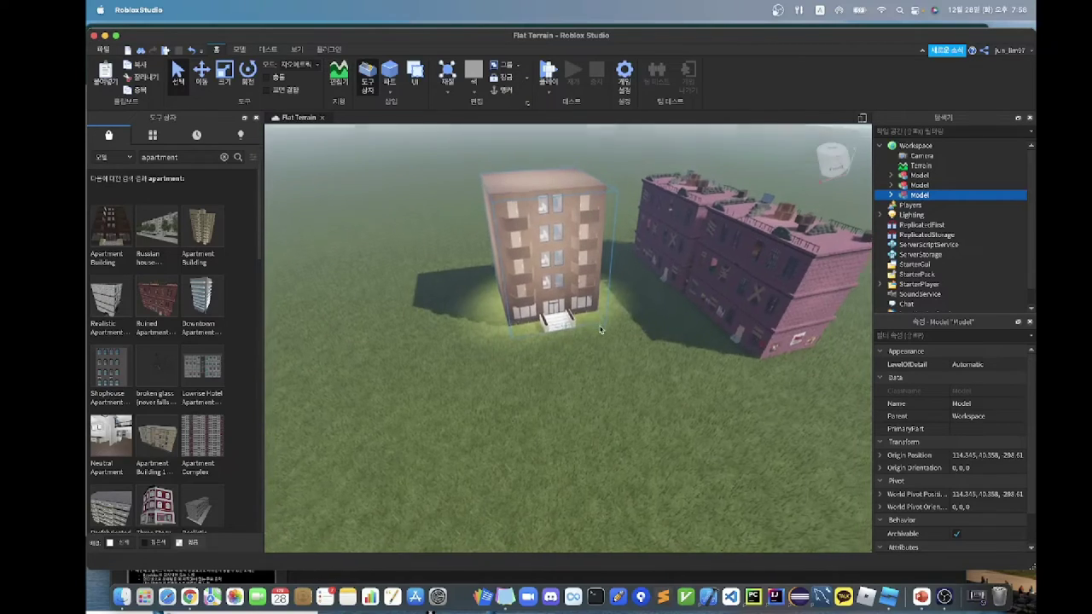
# Move the brown apartment building slightly with the Move tool to about 114, 40, -301.
pyautogui.scroll(5, 633, 303)
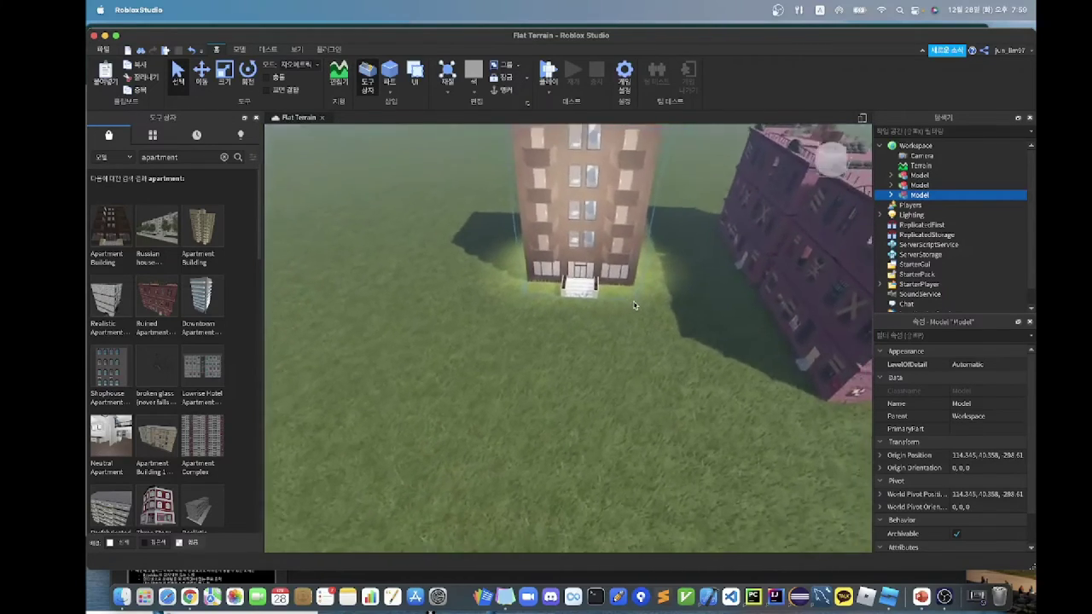
pyautogui.moveTo(634, 305); pyautogui.dragTo(525, 240, button='right')
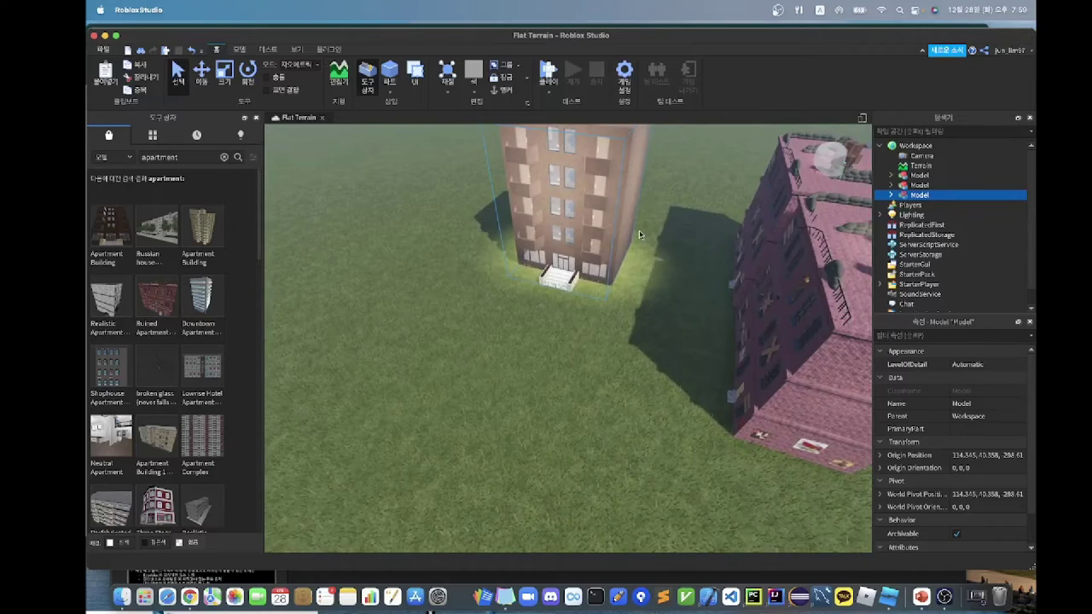
pyautogui.scroll(-5, 640, 235)
pyautogui.scroll(2, 640, 235)
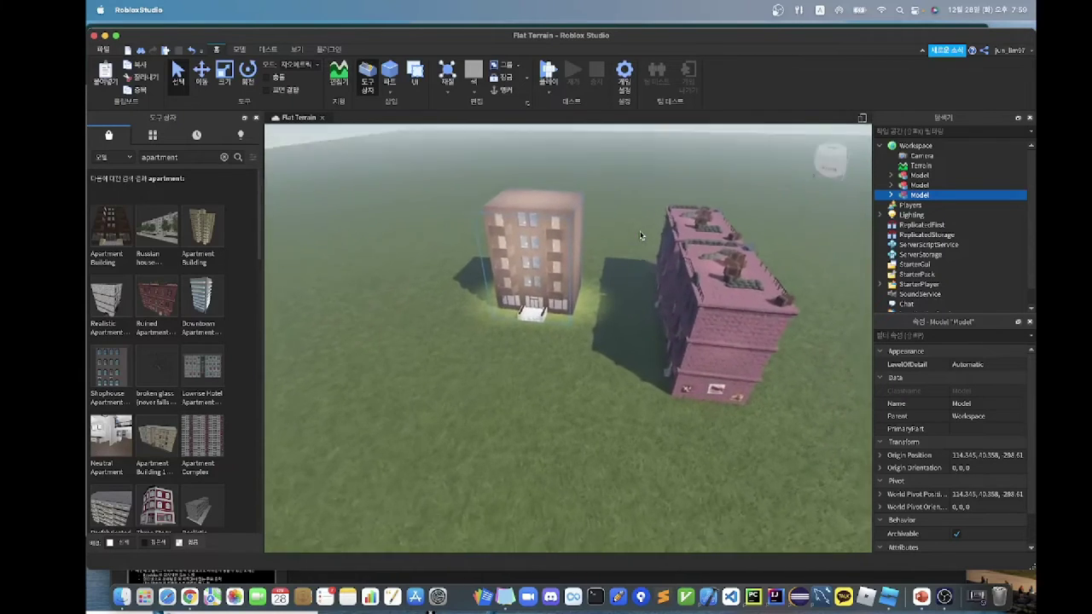
pyautogui.scroll(5, 641, 235)
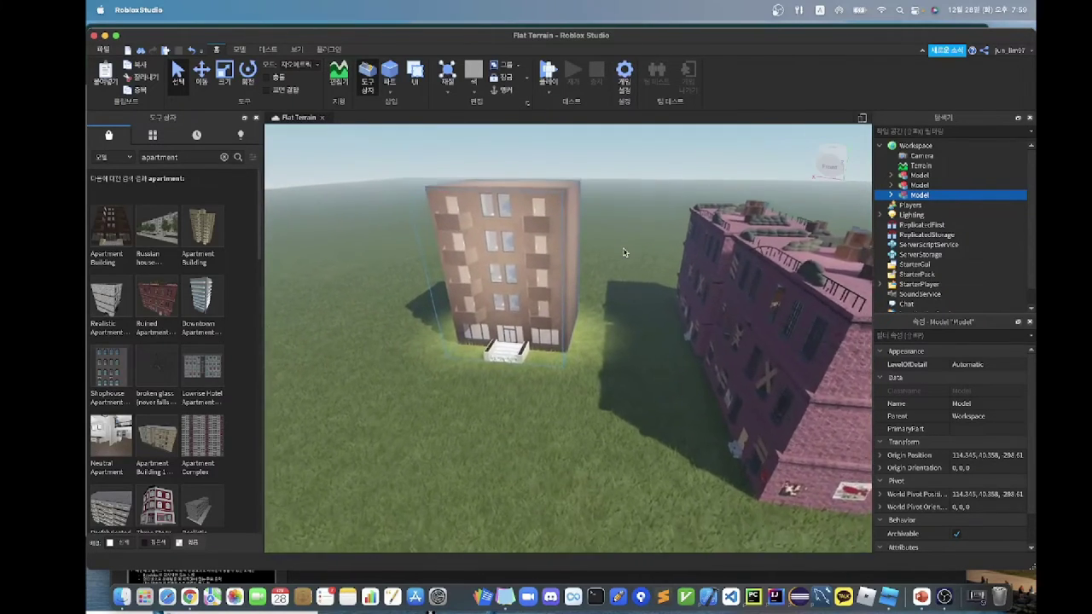
pyautogui.scroll(2, 624, 248)
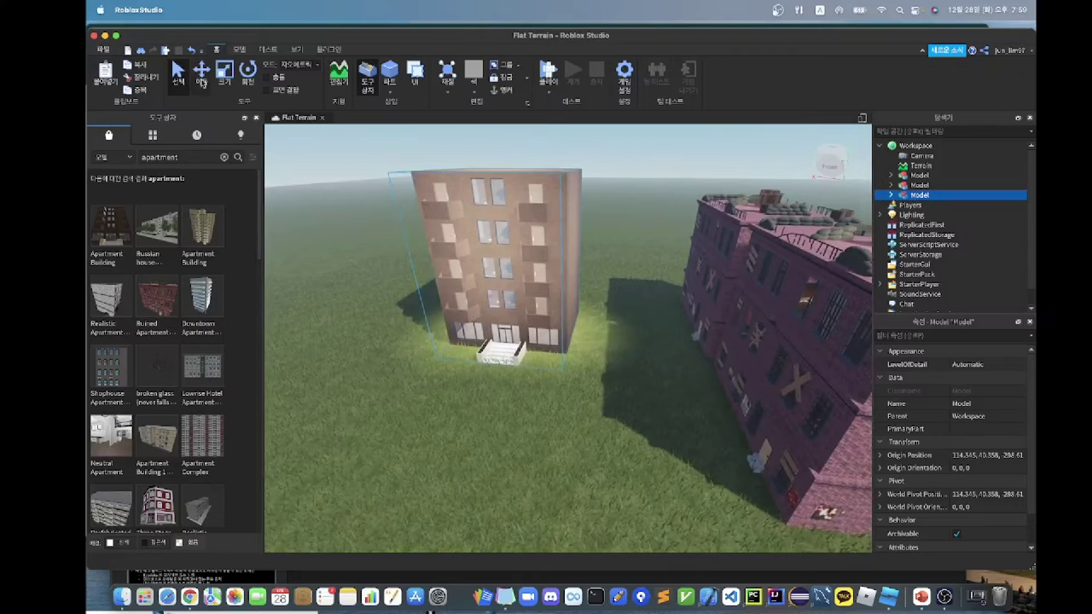
pyautogui.click(202, 79)
pyautogui.click(225, 77)
pyautogui.click(247, 77)
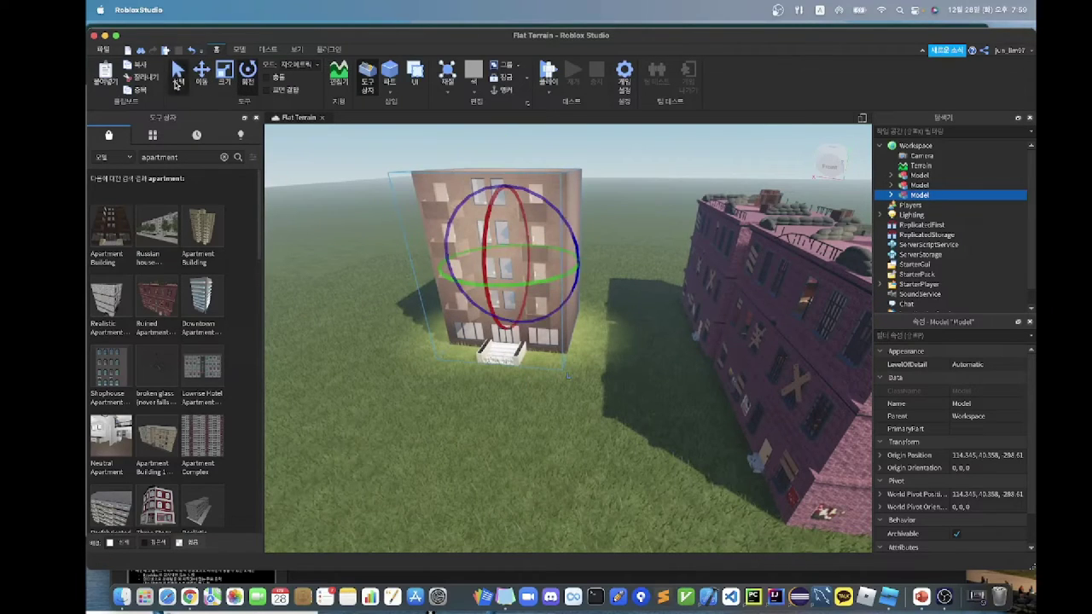
pyautogui.click(177, 83)
pyautogui.click(197, 81)
pyautogui.moveTo(494, 305); pyautogui.dragTo(495, 214)
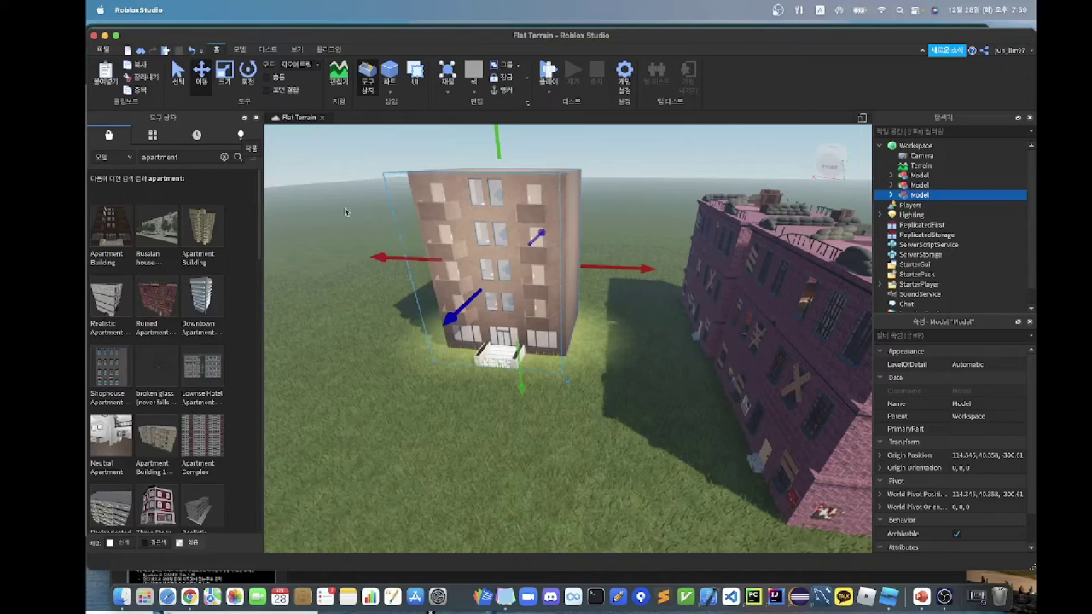
# Enlarge the brown apartment building slightly with the Scale tool, putting its origin at about 116, 45, -301.
pyautogui.click(224, 75)
pyautogui.moveTo(435, 235); pyautogui.dragTo(446, 235, button='right')
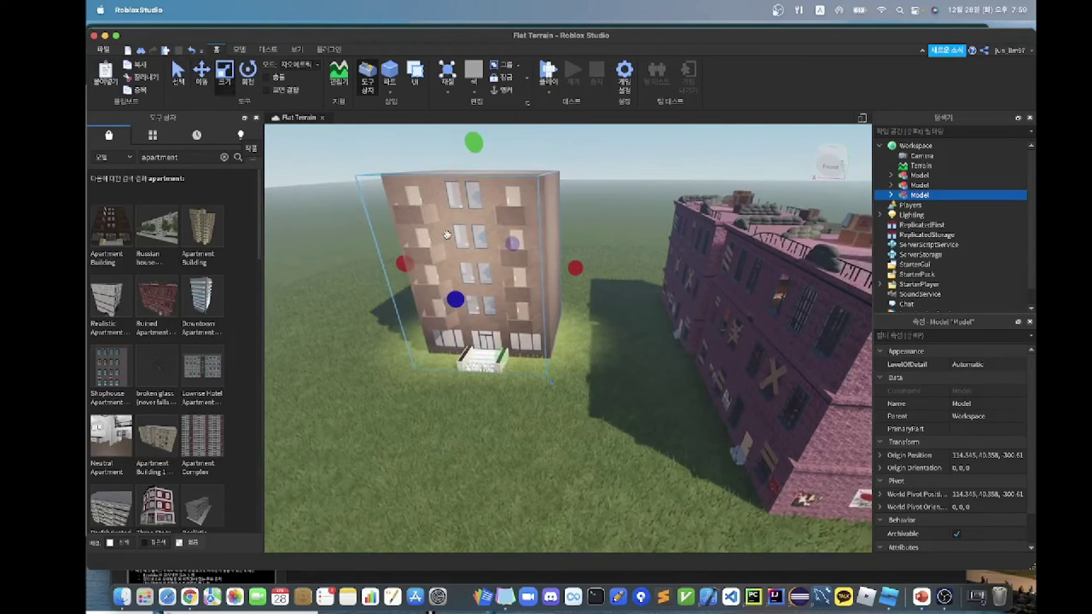
pyautogui.scroll(-3, 447, 235)
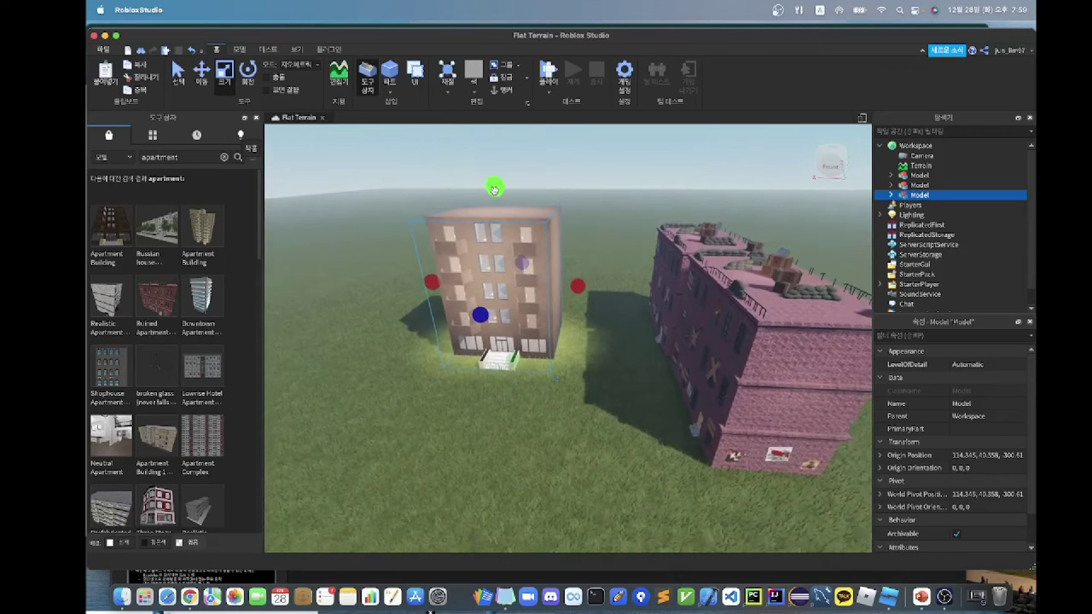
pyautogui.moveTo(494, 189)
pyautogui.mouseDown()
pyautogui.moveTo(488, 128)
pyautogui.moveTo(490, 170)
pyautogui.mouseUp()
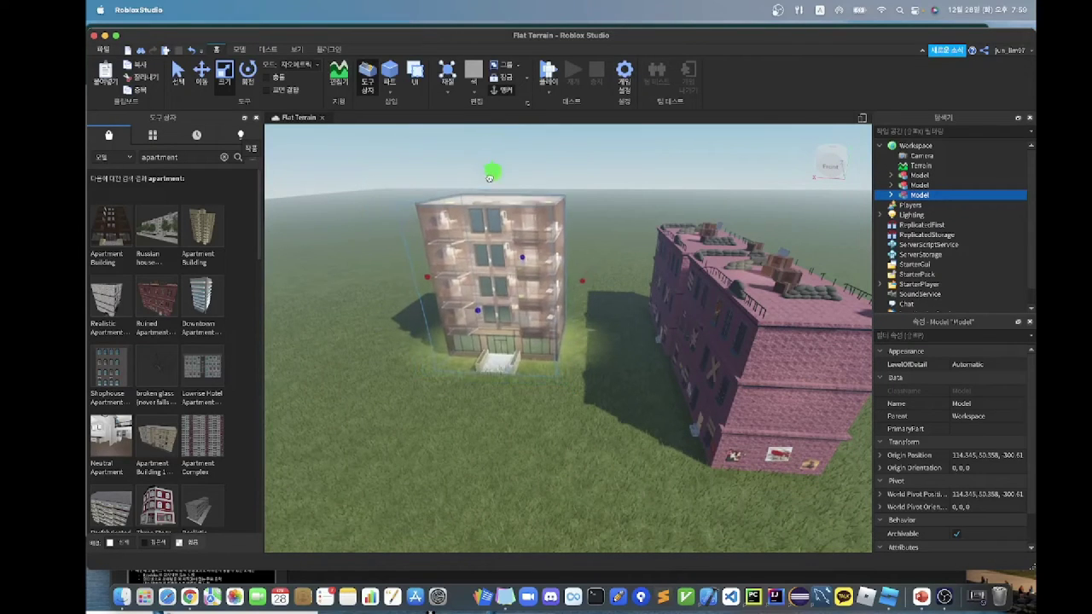
pyautogui.moveTo(584, 278)
pyautogui.mouseDown()
pyautogui.moveTo(561, 279)
pyautogui.moveTo(579, 278)
pyautogui.mouseUp()
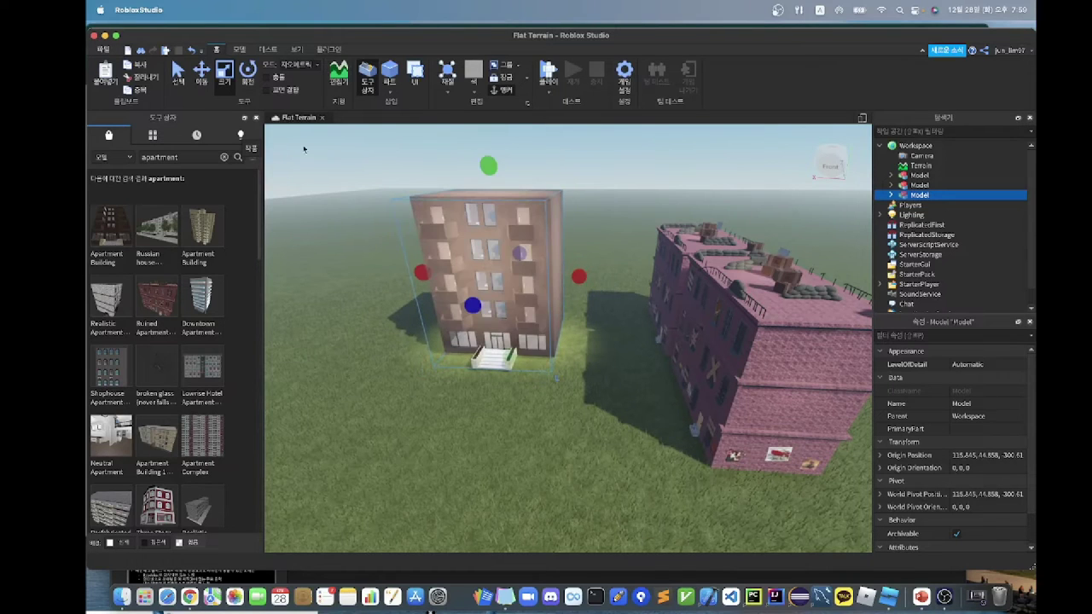
# Rotate the brown apartment building 90 degrees about its vertical axis so its entrance faces the ruined buildings.
pyautogui.click(244, 74)
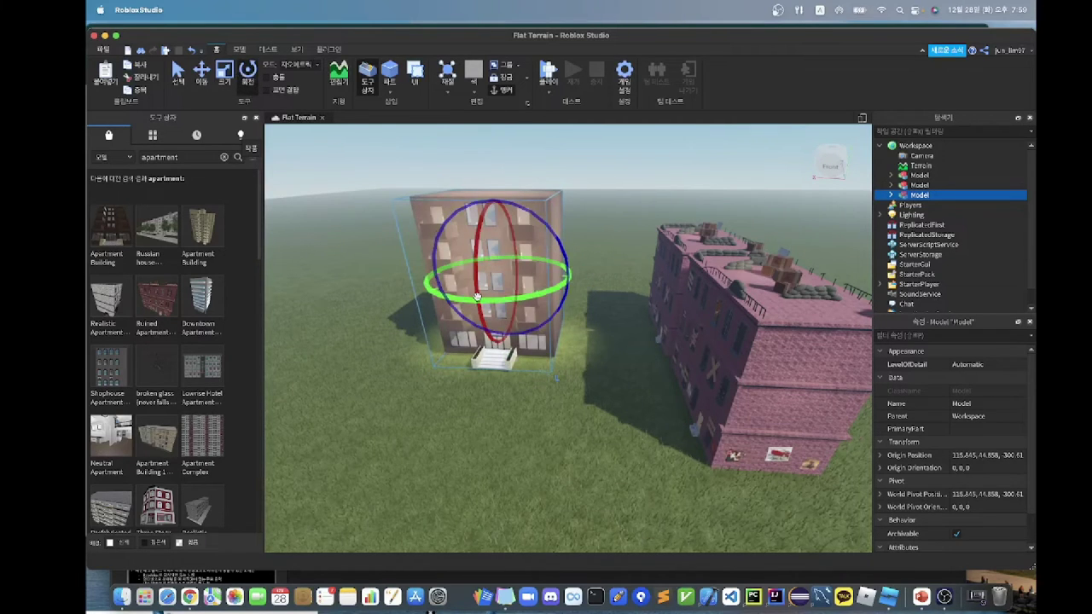
pyautogui.press('a')
pyautogui.moveTo(477, 297); pyautogui.dragTo(476, 296, button='right')
pyautogui.moveTo(471, 289); pyautogui.dragTo(464, 269)
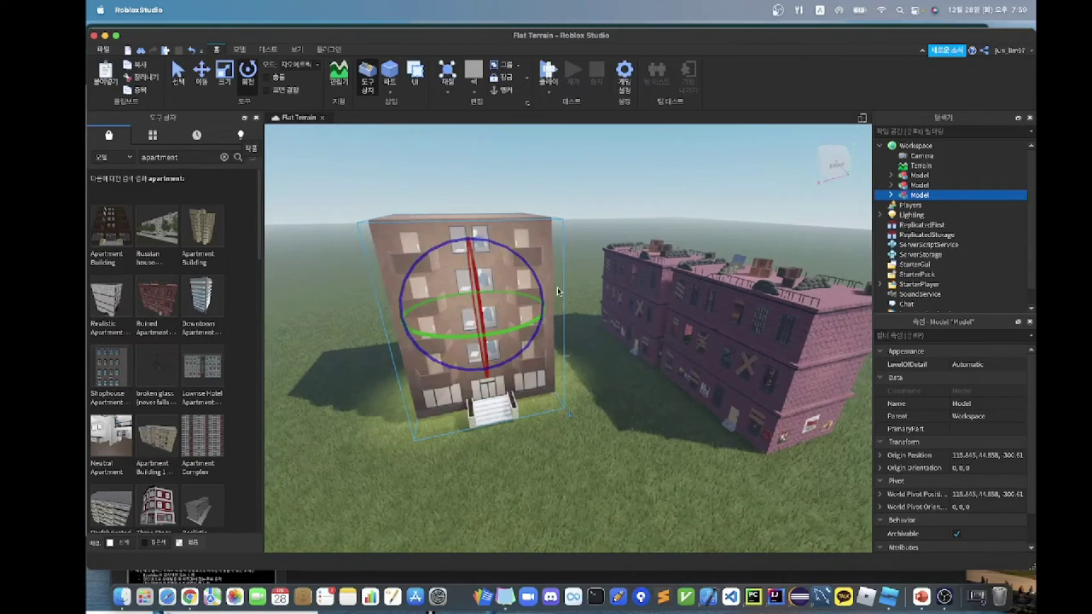
pyautogui.moveTo(558, 292); pyautogui.dragTo(557, 291, button='right')
pyautogui.moveTo(546, 280)
pyautogui.mouseDown()
pyautogui.moveTo(561, 241)
pyautogui.moveTo(598, 232)
pyautogui.moveTo(540, 268)
pyautogui.moveTo(539, 294)
pyautogui.mouseUp()
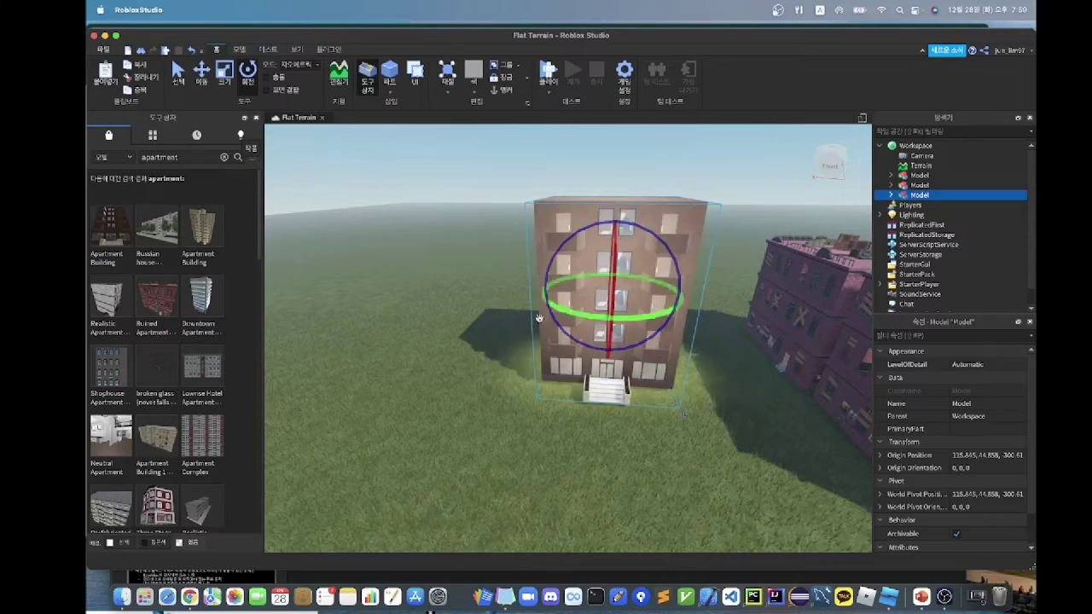
pyautogui.moveTo(540, 424); pyautogui.dragTo(540, 425, button='right')
pyautogui.press('d')
pyautogui.click(539, 425)
pyautogui.click(550, 329)
pyautogui.moveTo(550, 330); pyautogui.dragTo(552, 360, button='right')
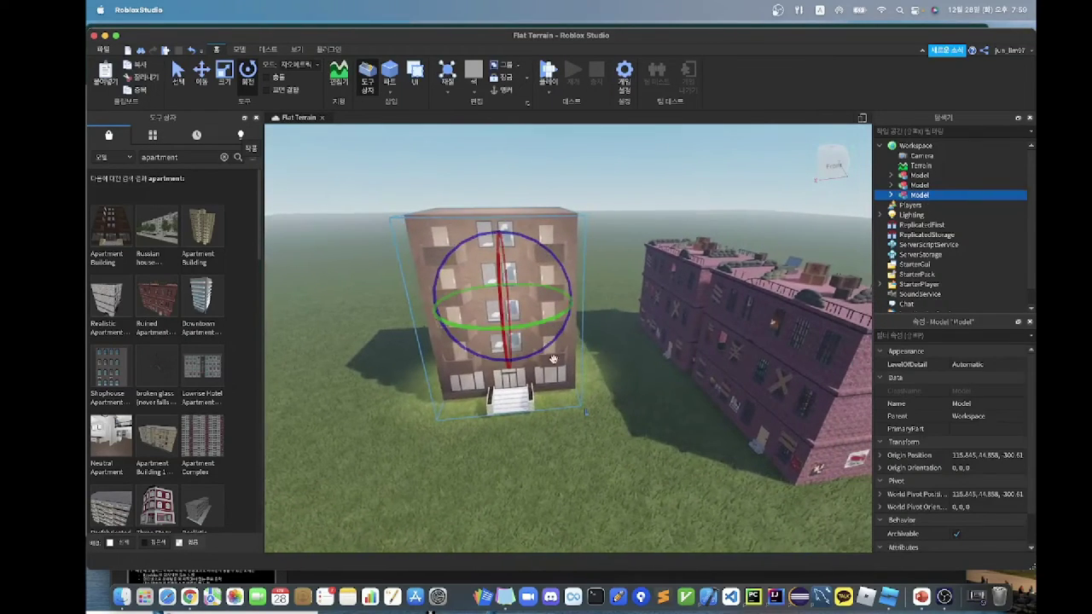
pyautogui.moveTo(467, 329); pyautogui.dragTo(556, 326)
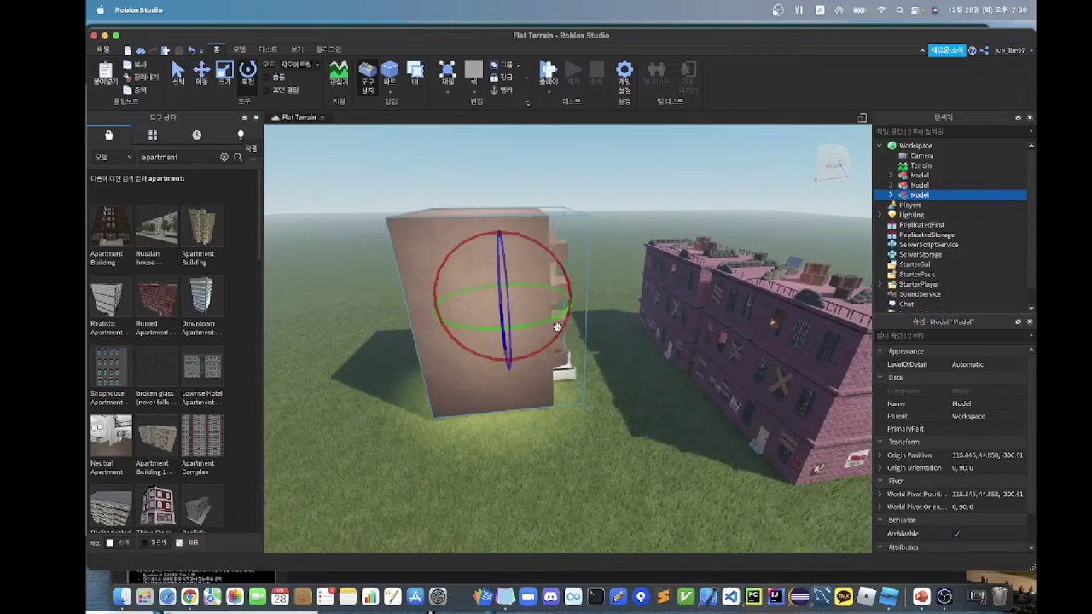
# Duplicate the rotated brown apartment building and place the copy directly beside the original, at about 121, 43, -354.
pyautogui.press('d')
pyautogui.click(559, 380)
pyautogui.click(439, 378)
pyautogui.press('s')
pyautogui.moveTo(441, 382); pyautogui.dragTo(441, 381, button='right')
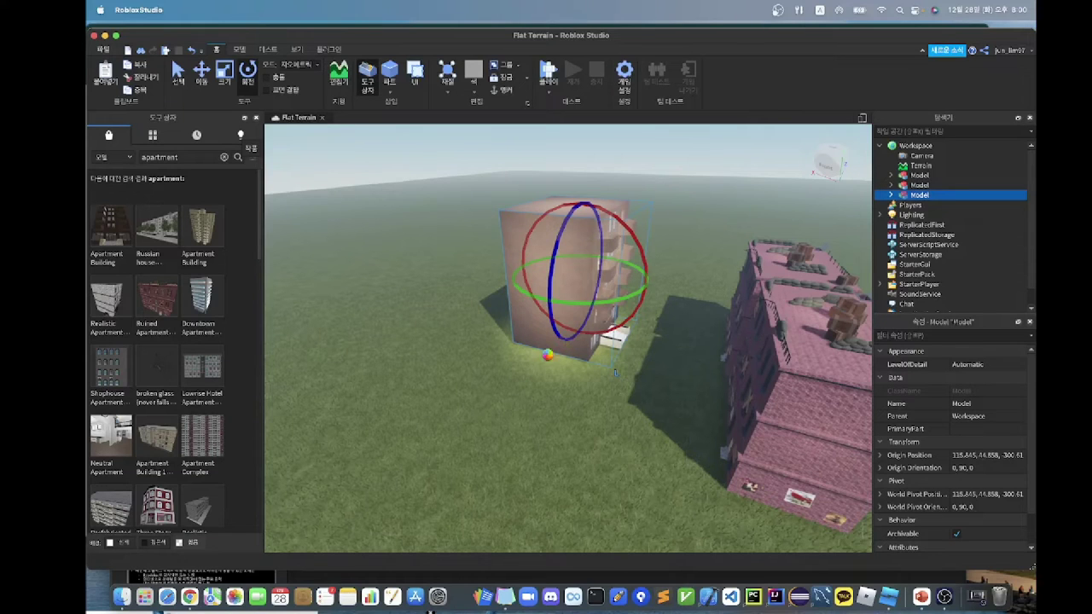
pyautogui.moveTo(590, 173); pyautogui.dragTo(517, 442)
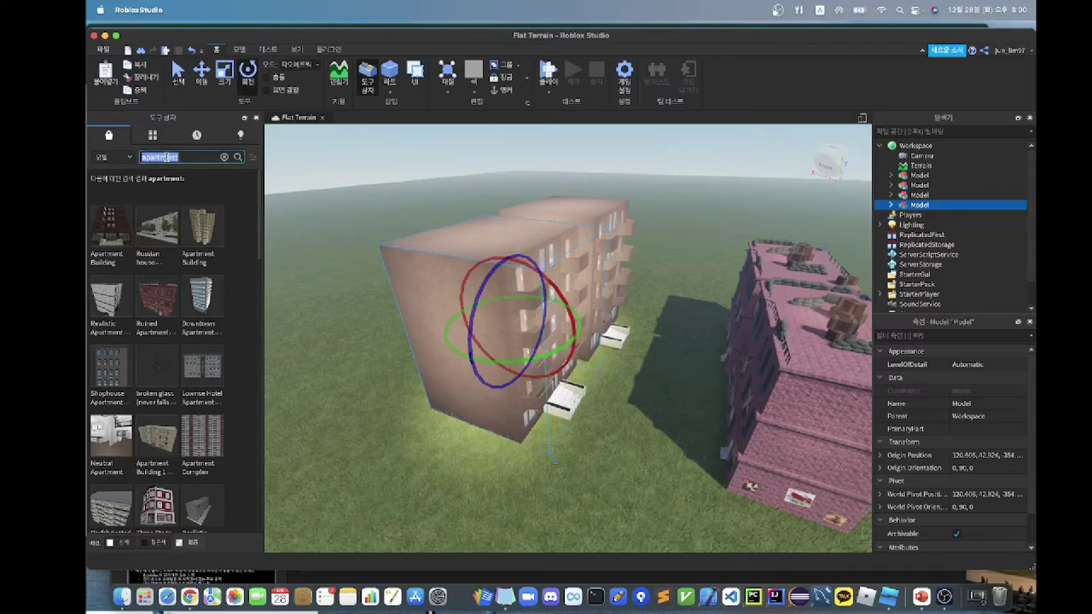
# Search the Toolbox models for "road" and insert the first road model into the place.
pyautogui.write('road')
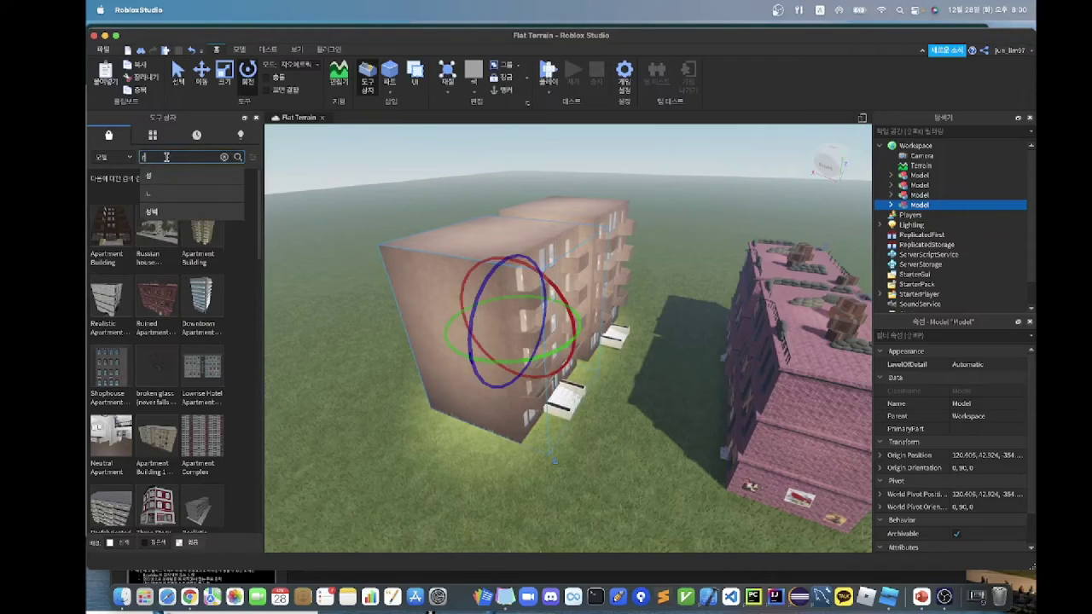
pyautogui.press('Return')
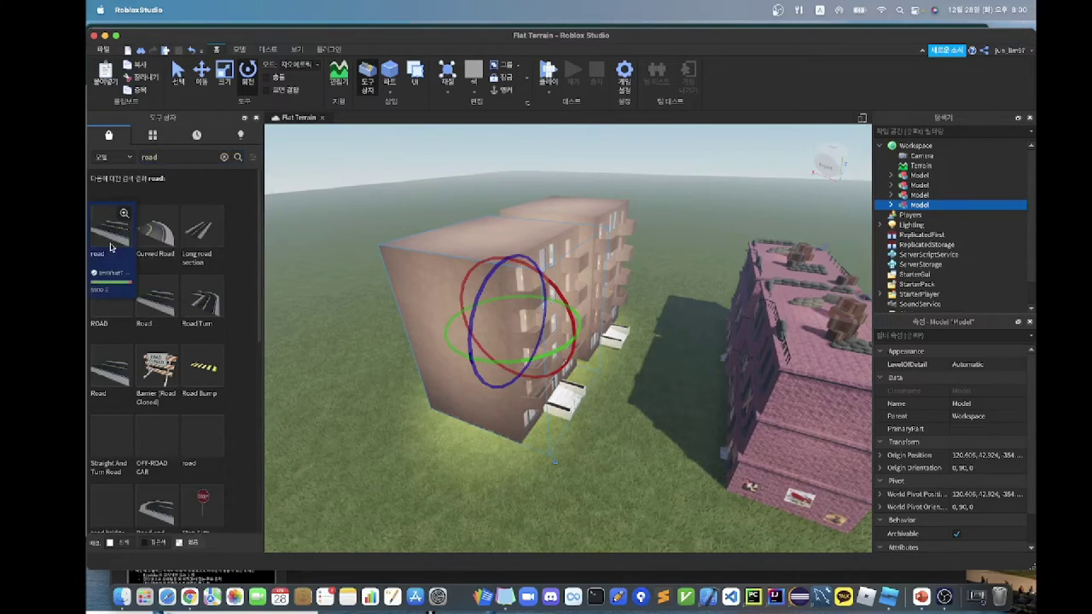
pyautogui.click(111, 244)
pyautogui.moveTo(652, 354); pyautogui.dragTo(654, 354, button='right')
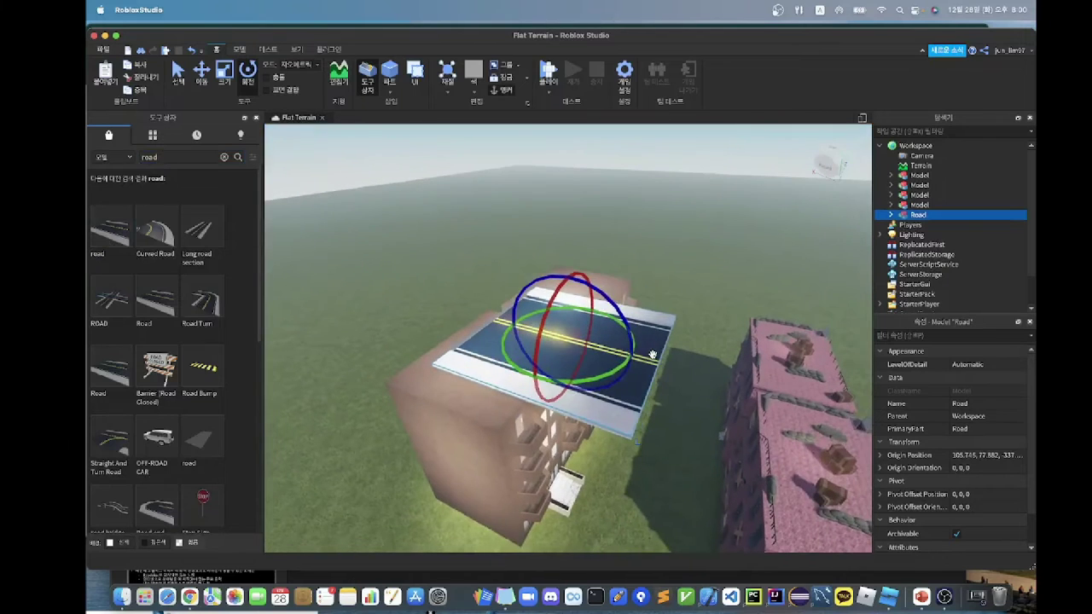
# Rotate the road segment -90 degrees about its vertical axis so it runs parallel to the two building rows.
pyautogui.moveTo(633, 353); pyautogui.dragTo(683, 448)
pyautogui.moveTo(647, 485); pyautogui.dragTo(704, 333)
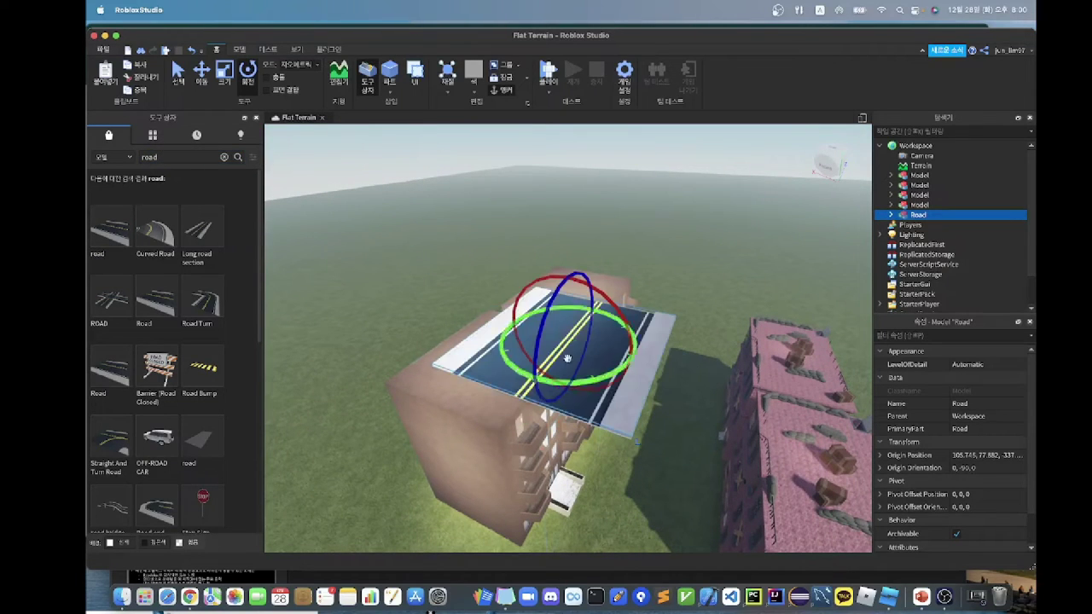
pyautogui.click(715, 282)
pyautogui.click(594, 329)
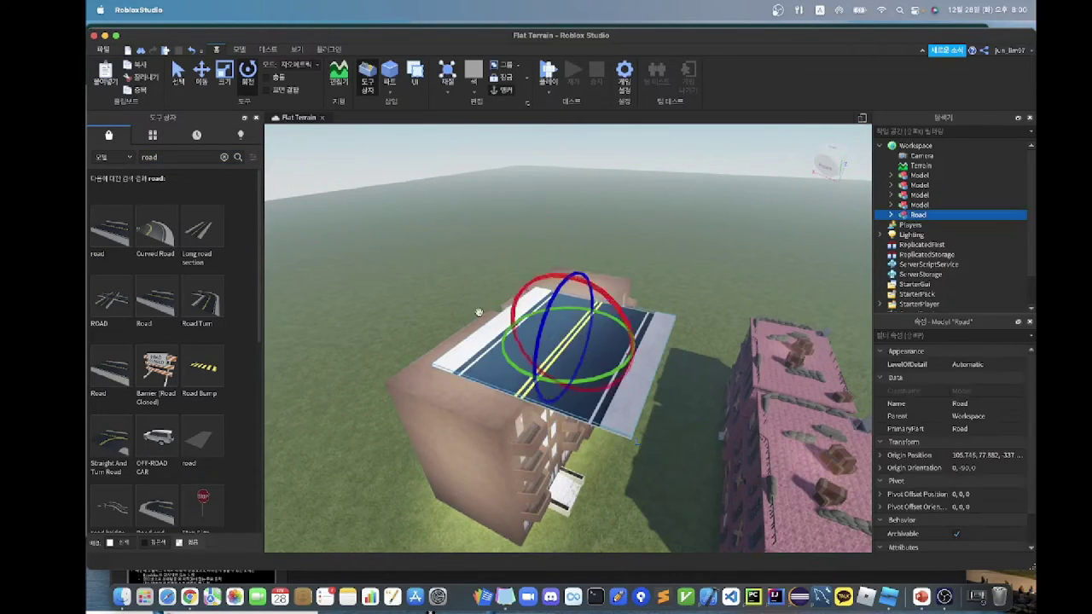
# Place the road segment on the ground between the building rows and extend it with a duplicate at about 72, 10, -282.
pyautogui.click(175, 77)
pyautogui.moveTo(410, 261); pyautogui.dragTo(410, 261, button='right')
pyautogui.moveTo(529, 365); pyautogui.dragTo(618, 393)
pyautogui.hotkey('ctrl', 'd')
pyautogui.scroll(-1, 657, 319)
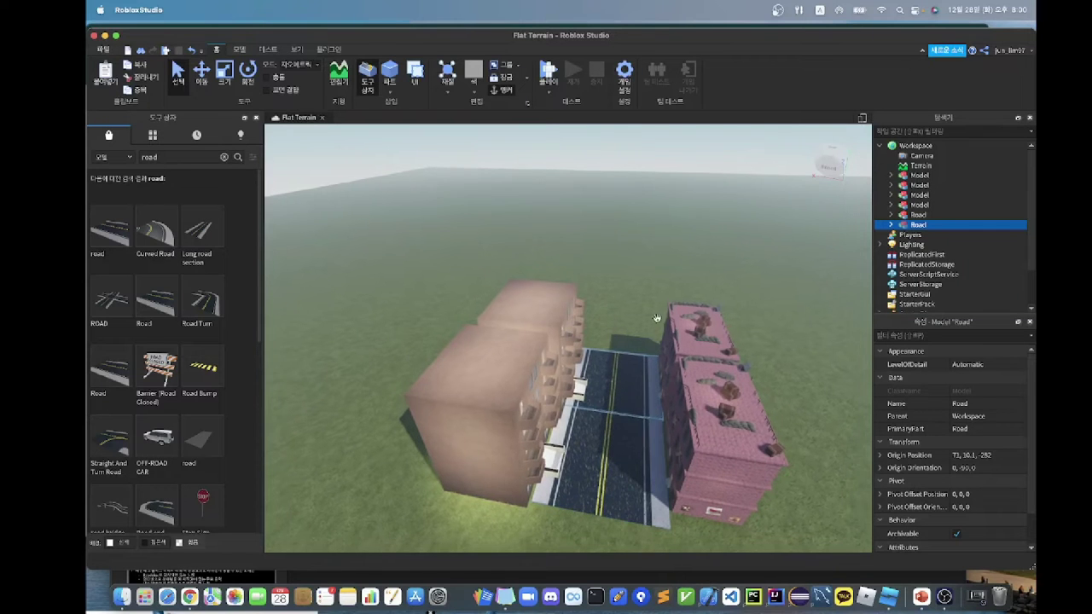
# Duplicate the road once more and place the third segment at the open end of the street, at about 72, 10, -408.
pyautogui.click(658, 272)
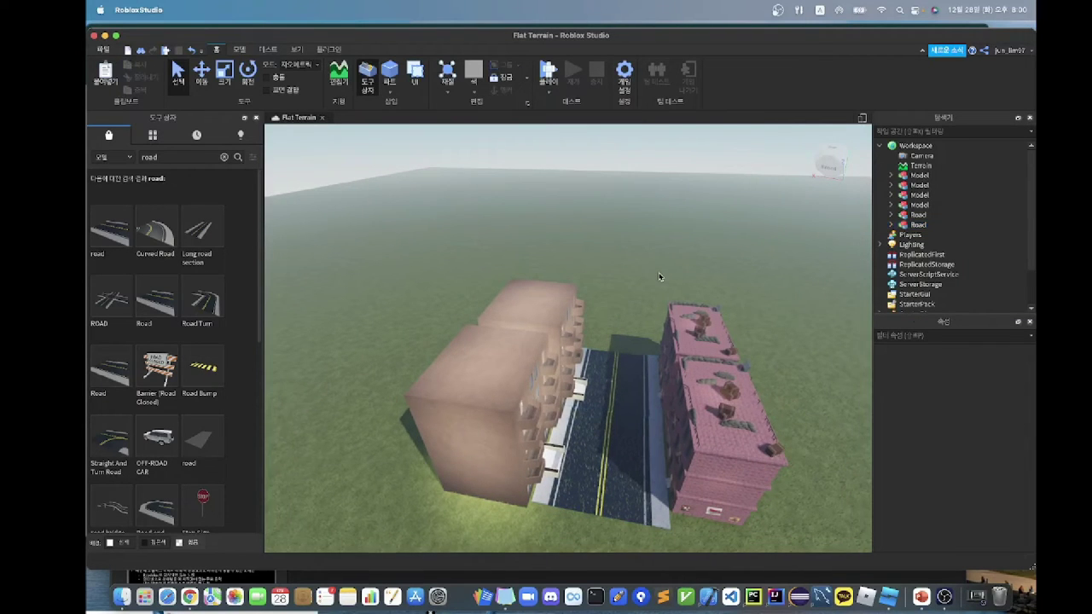
pyautogui.moveTo(659, 273); pyautogui.dragTo(659, 273, button='right')
pyautogui.click(656, 306)
pyautogui.press('super+d')
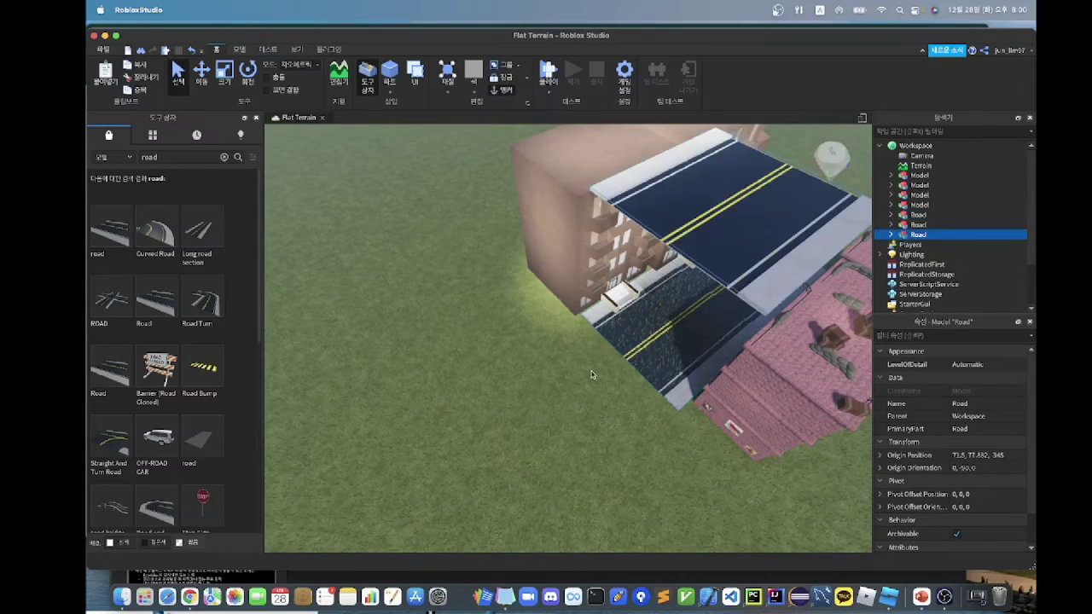
pyautogui.moveTo(722, 246); pyautogui.dragTo(557, 449)
pyautogui.click(537, 270)
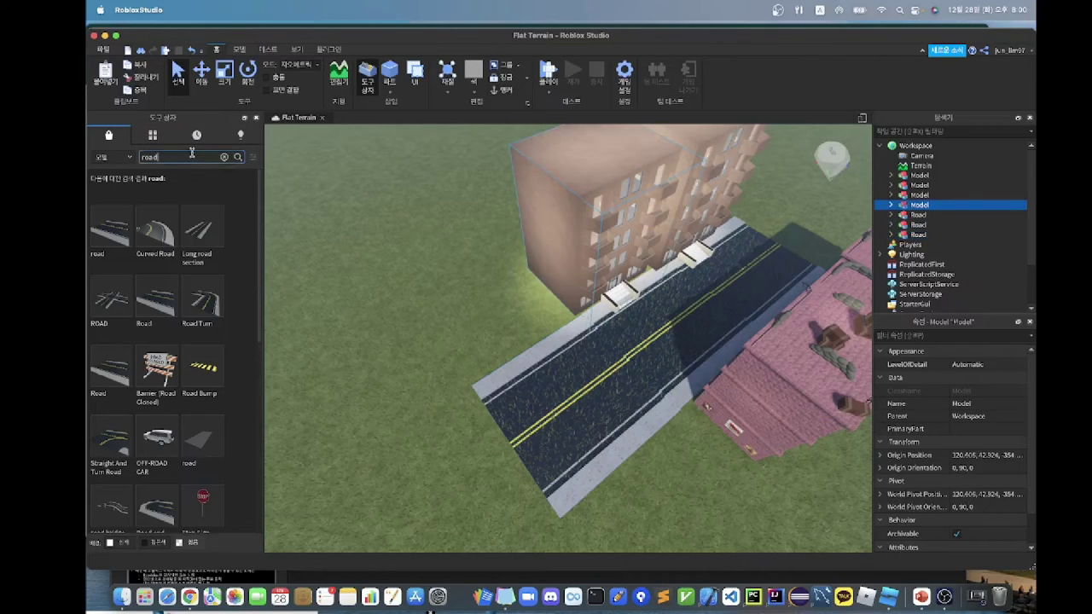
# Search the Toolbox models for "맥도날드" and place the McDonald's restaurant with its parking lot beside the end of the road.
pyautogui.write('ㅁㅂㄱ도날')
pyautogui.press('Return')
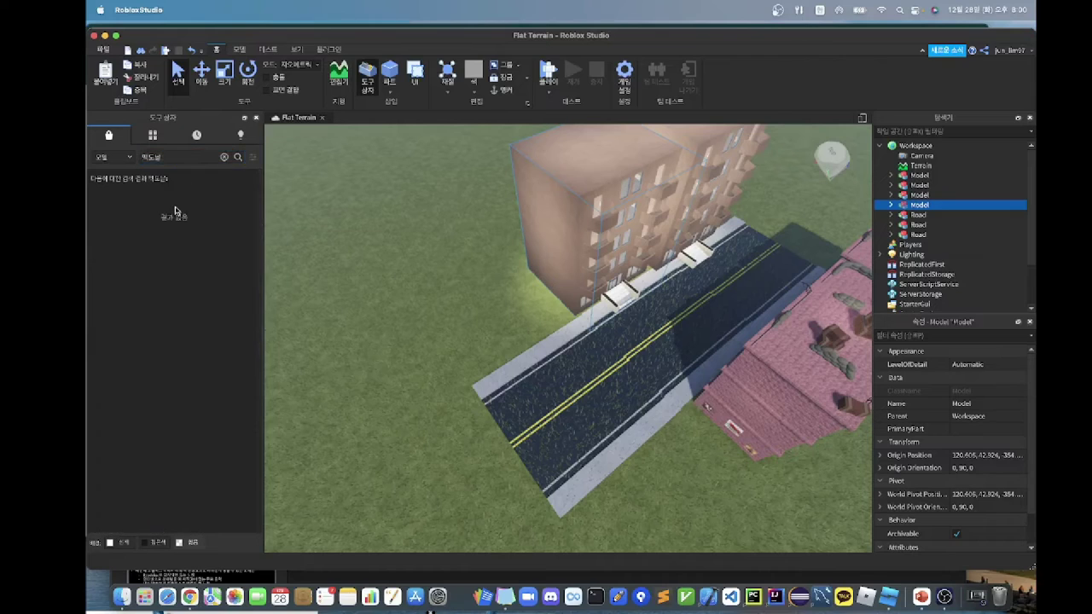
pyautogui.click(183, 160)
pyautogui.write("ㄷㅡ'")
pyautogui.press('Return')
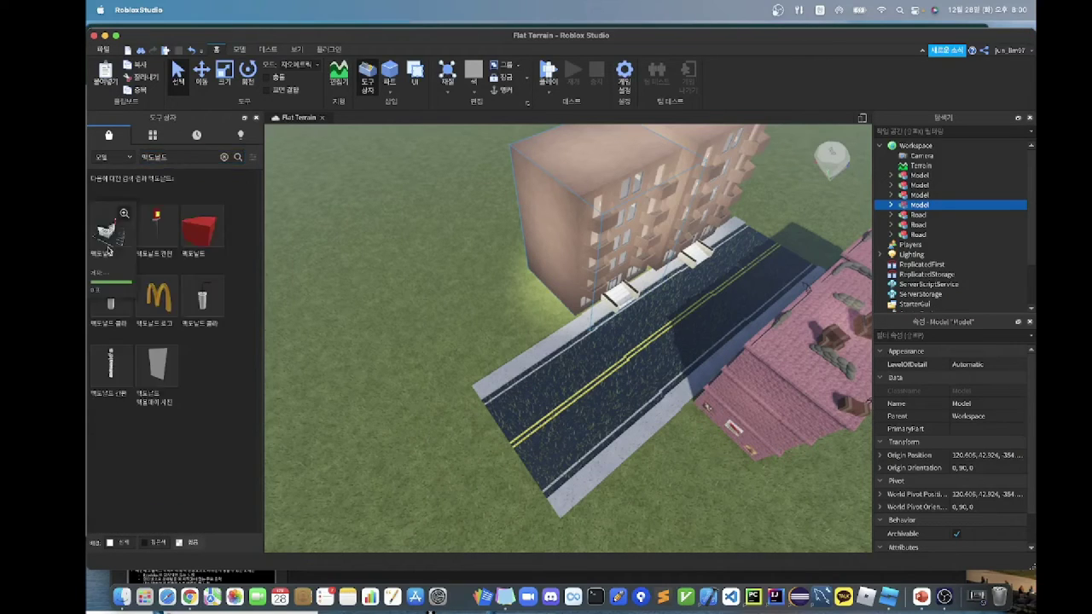
pyautogui.click(116, 252)
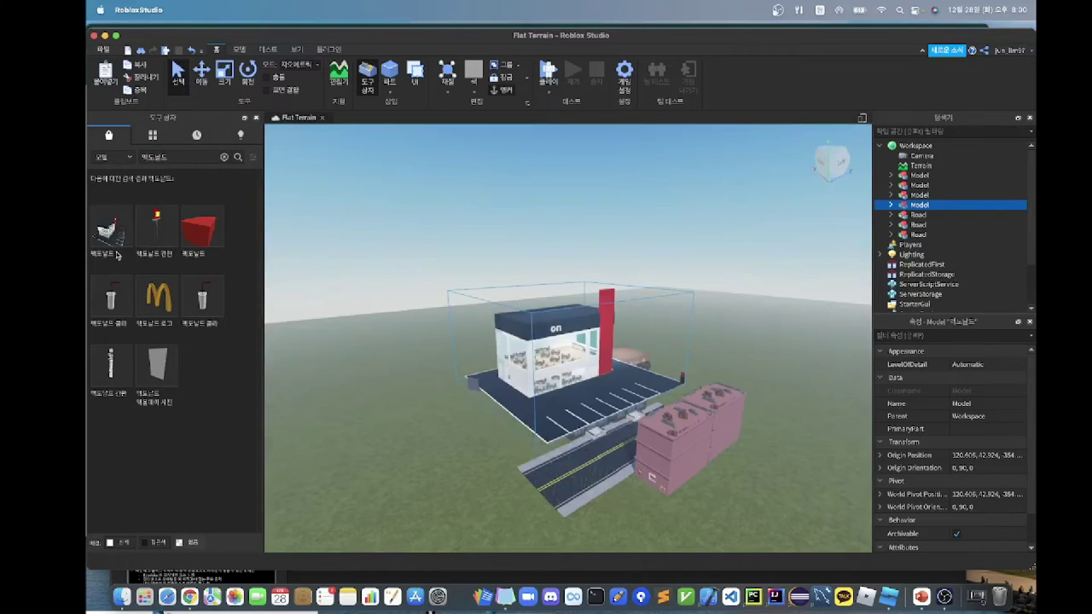
pyautogui.moveTo(588, 376); pyautogui.dragTo(530, 494)
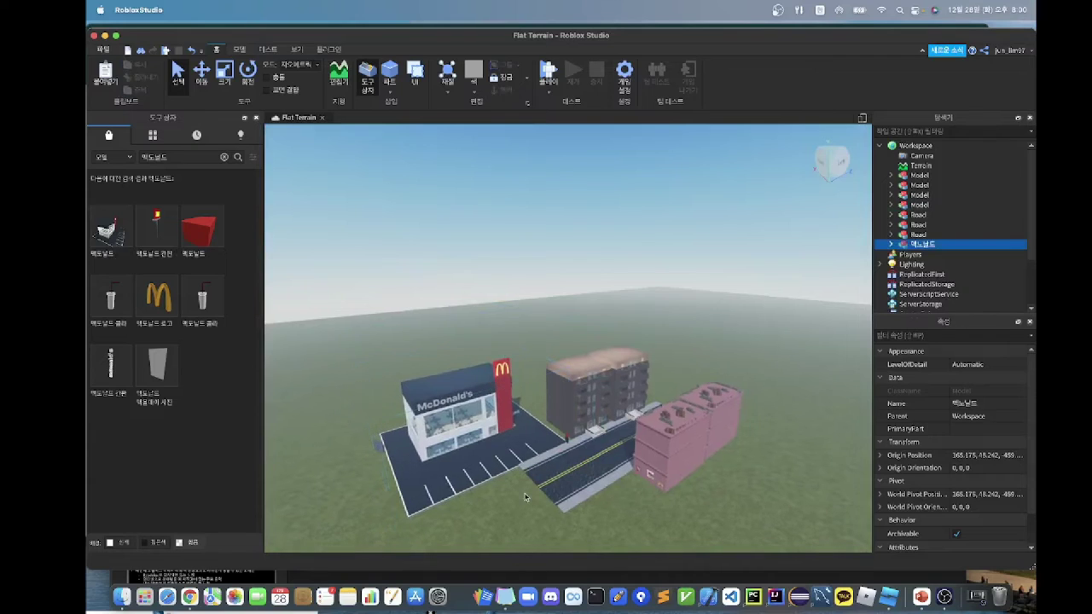
# Shift the road segment next to the McDonald's slightly to 72, 10.1, -407 and select it again.
pyautogui.click(556, 488)
pyautogui.moveTo(544, 511); pyautogui.dragTo(544, 511, button='right')
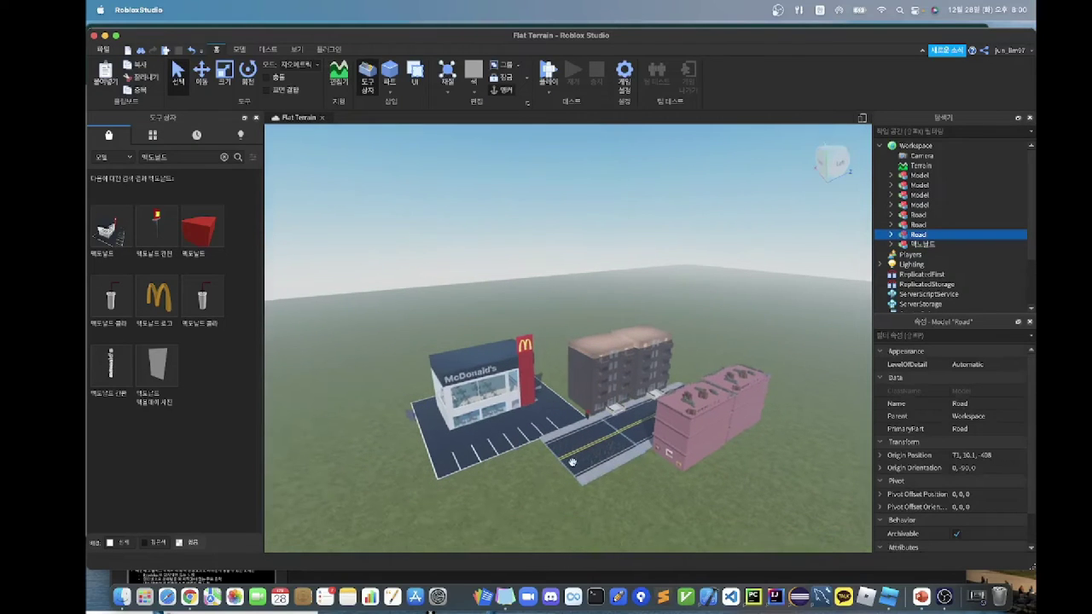
pyautogui.moveTo(568, 455)
pyautogui.mouseDown()
pyautogui.moveTo(533, 491)
pyautogui.moveTo(579, 448)
pyautogui.mouseUp()
pyautogui.click(538, 478)
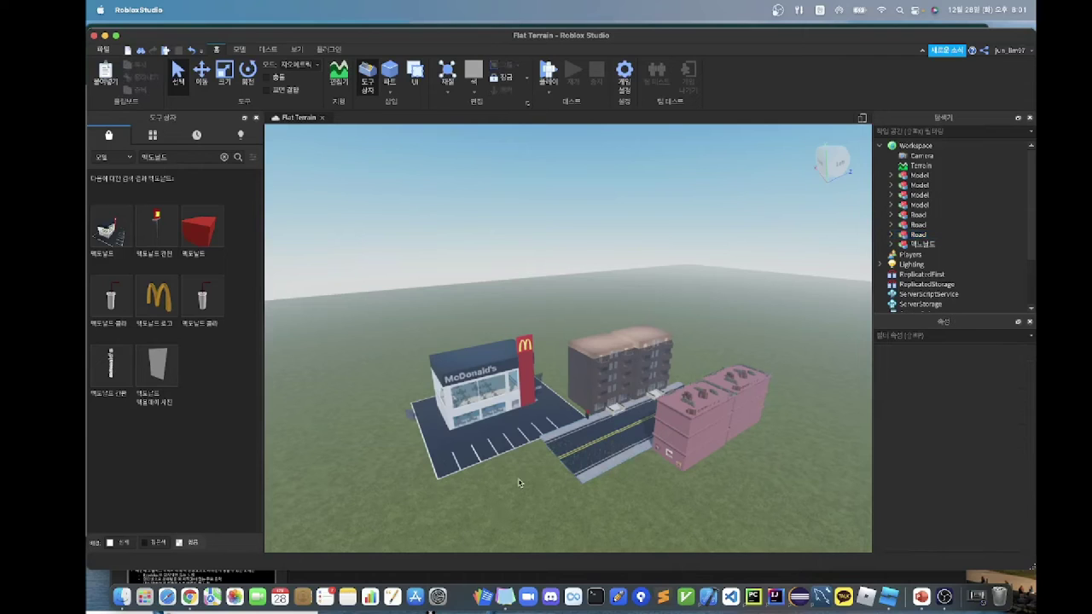
pyautogui.moveTo(518, 483); pyautogui.dragTo(519, 482, button='right')
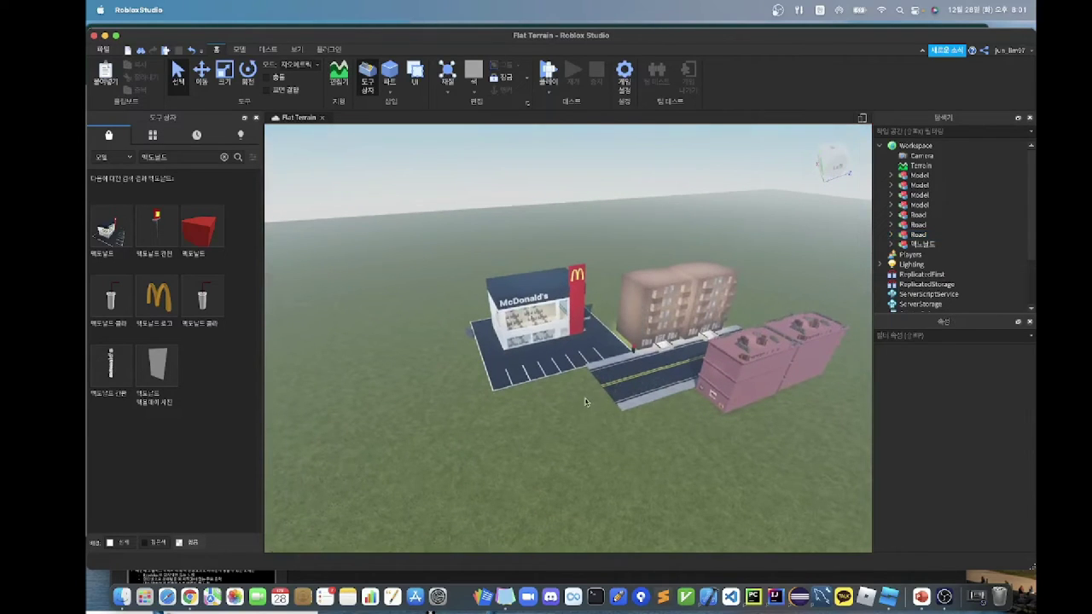
pyautogui.click(608, 370)
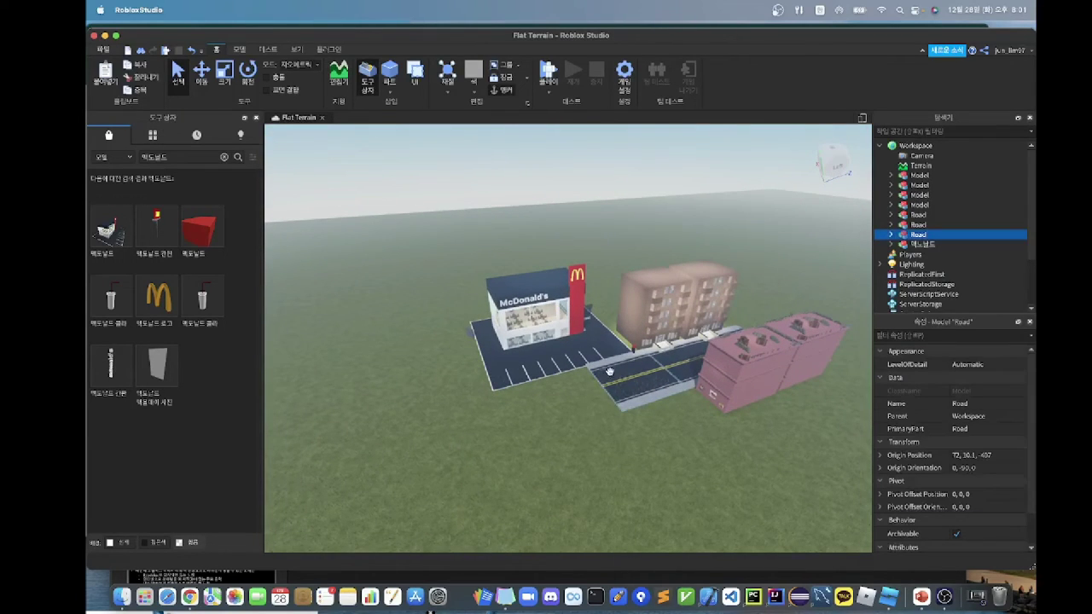
# Nudge the road segment beside the McDonald's parking lot into line with the street, at about 73, 10.1, -407.
pyautogui.click(566, 402)
pyautogui.press('w')
pyautogui.moveTo(517, 390); pyautogui.dragTo(531, 377, button='right')
pyautogui.press('a')
pyautogui.click(530, 376)
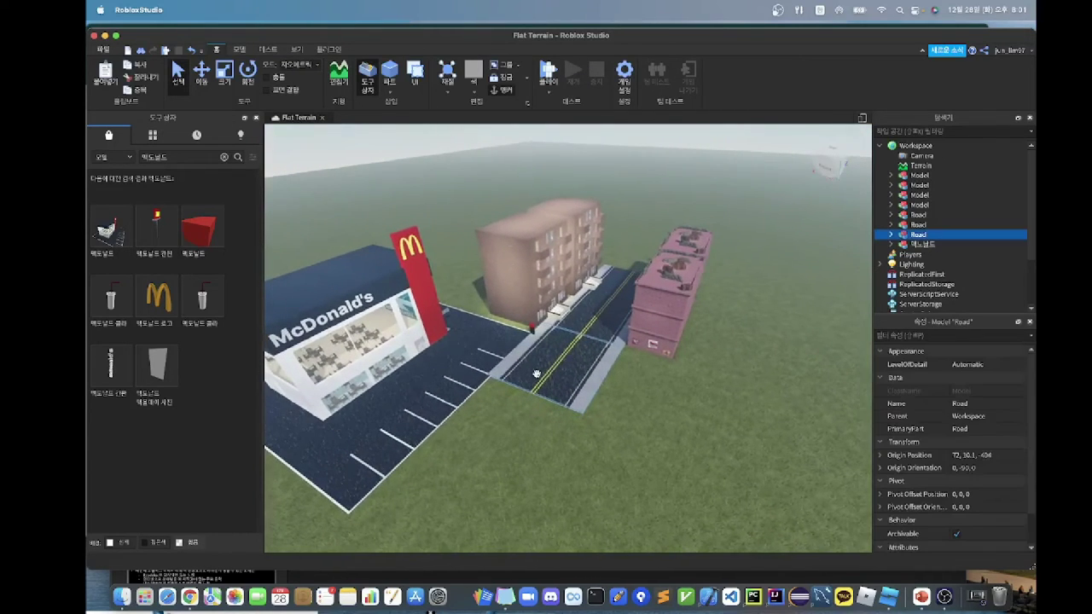
pyautogui.click(515, 410)
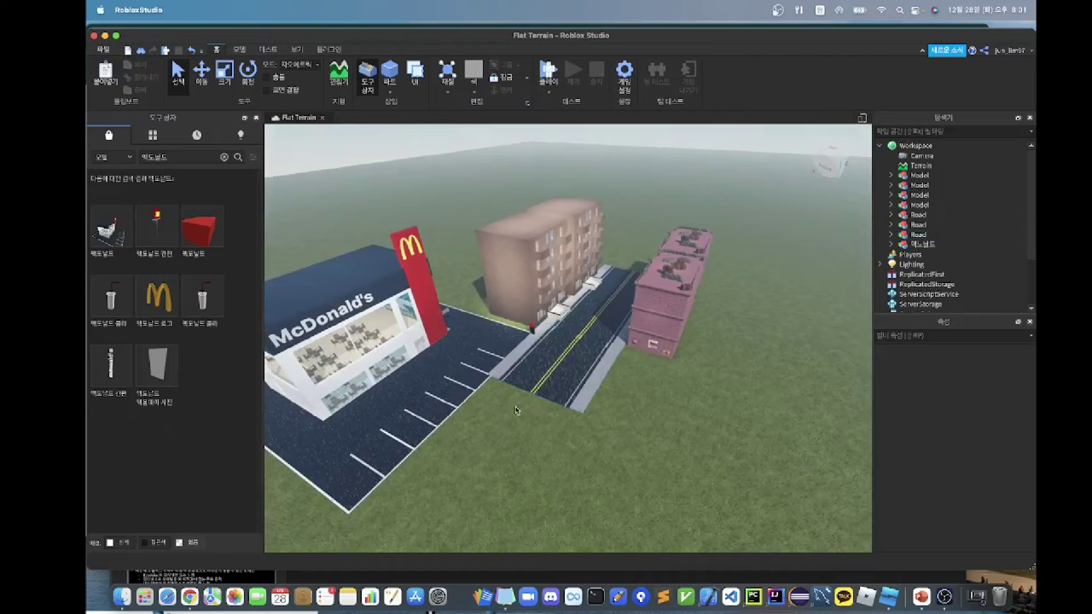
pyautogui.moveTo(536, 361)
pyautogui.mouseDown()
pyautogui.moveTo(512, 385)
pyautogui.moveTo(534, 365)
pyautogui.moveTo(524, 395)
pyautogui.moveTo(548, 364)
pyautogui.mouseUp()
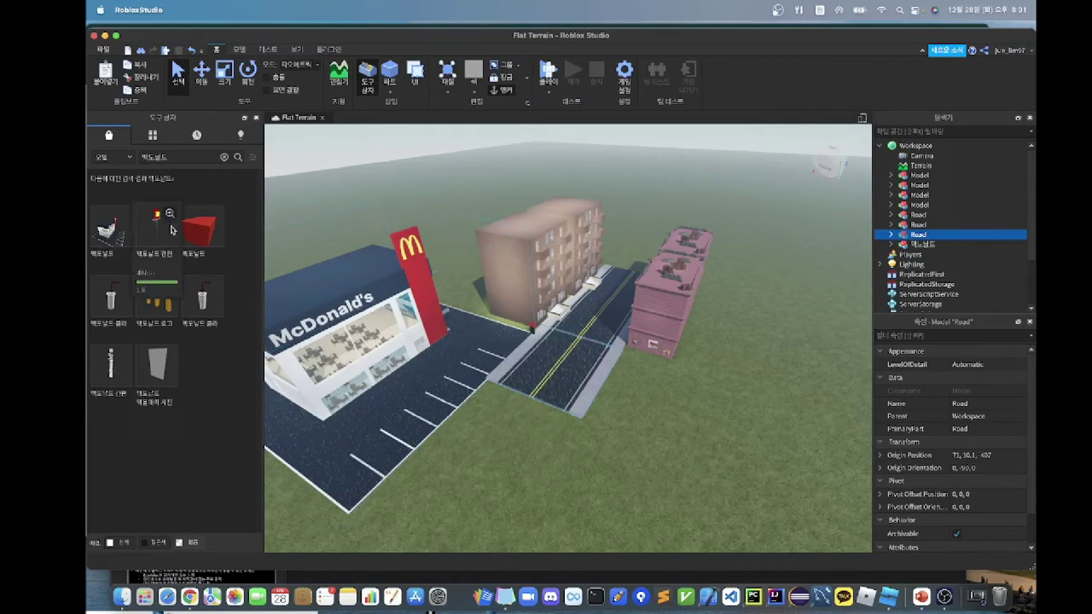
# Search the Toolbox models for "road" and place a fourth road segment at the open end of the street beside McDonald's.
pyautogui.click(204, 160)
pyautogui.write('road')
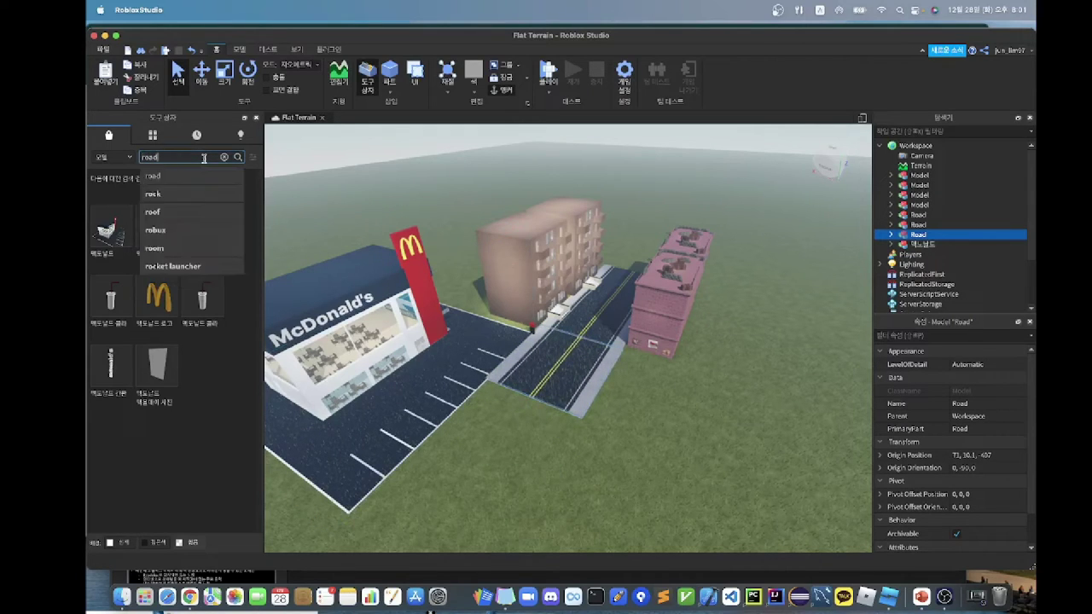
pyautogui.press('Return')
pyautogui.click(102, 237)
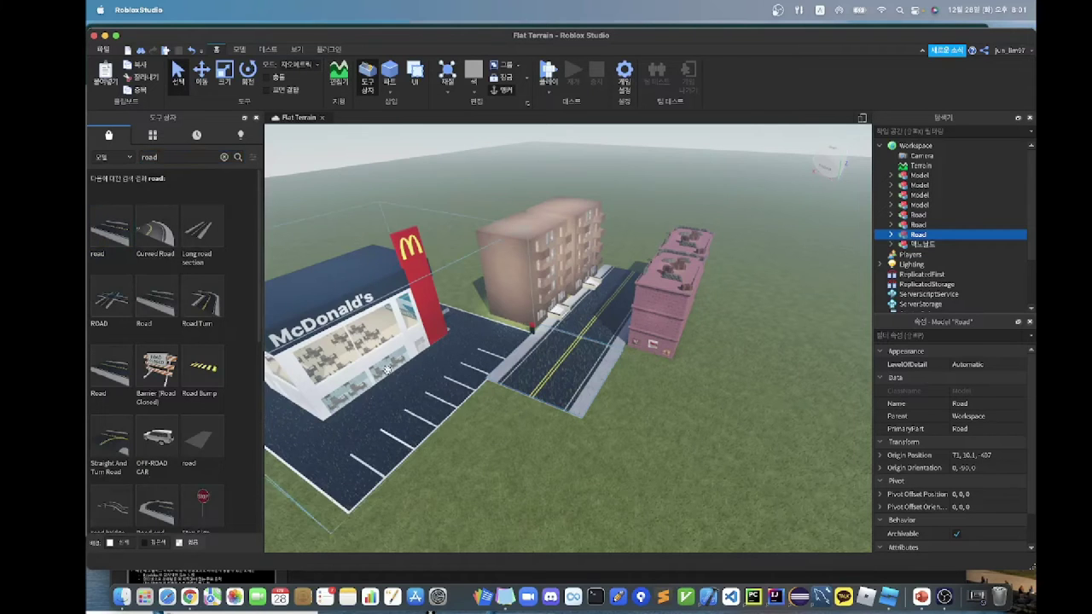
pyautogui.moveTo(541, 349); pyautogui.dragTo(546, 354, button='right')
pyautogui.scroll(-4, 547, 354)
pyautogui.moveTo(546, 354); pyautogui.dragTo(436, 558)
pyautogui.press('s')
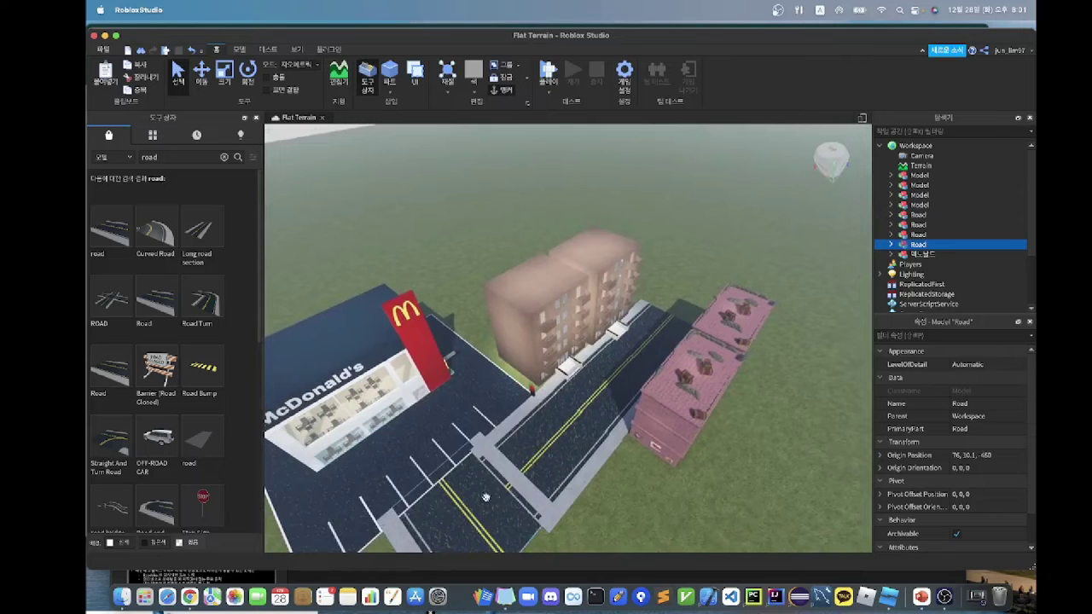
# Shift the fourth road segment closer to the street's end, to about 74, 10.1, -465.
pyautogui.moveTo(486, 497)
pyautogui.mouseDown()
pyautogui.moveTo(405, 480)
pyautogui.moveTo(502, 484)
pyautogui.mouseUp()
pyautogui.press('s')
pyautogui.moveTo(502, 485); pyautogui.dragTo(501, 487, button='right')
pyautogui.press('s')
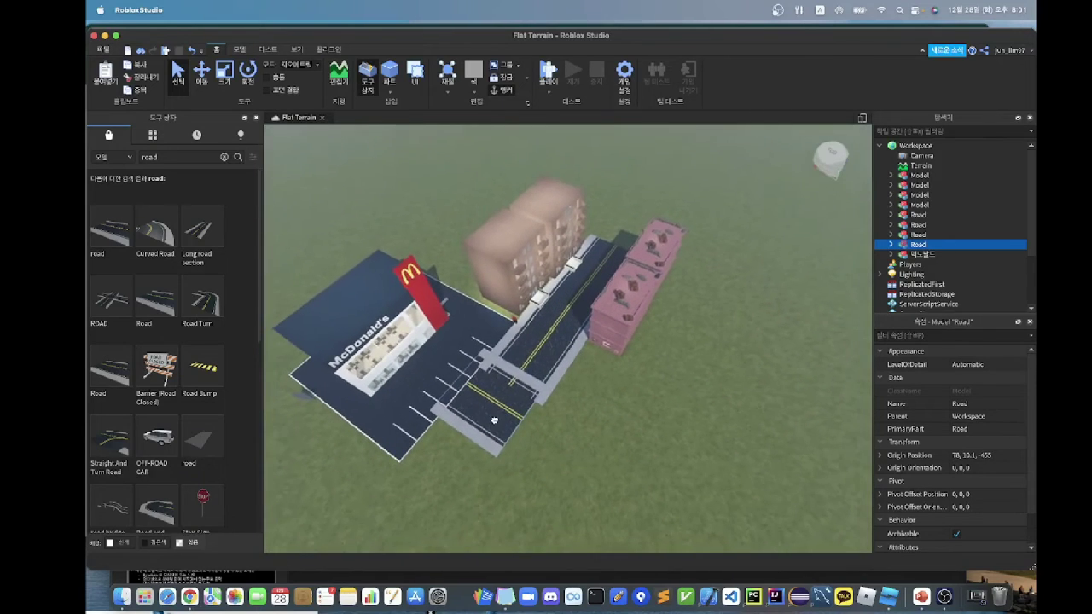
pyautogui.moveTo(494, 420); pyautogui.dragTo(490, 433)
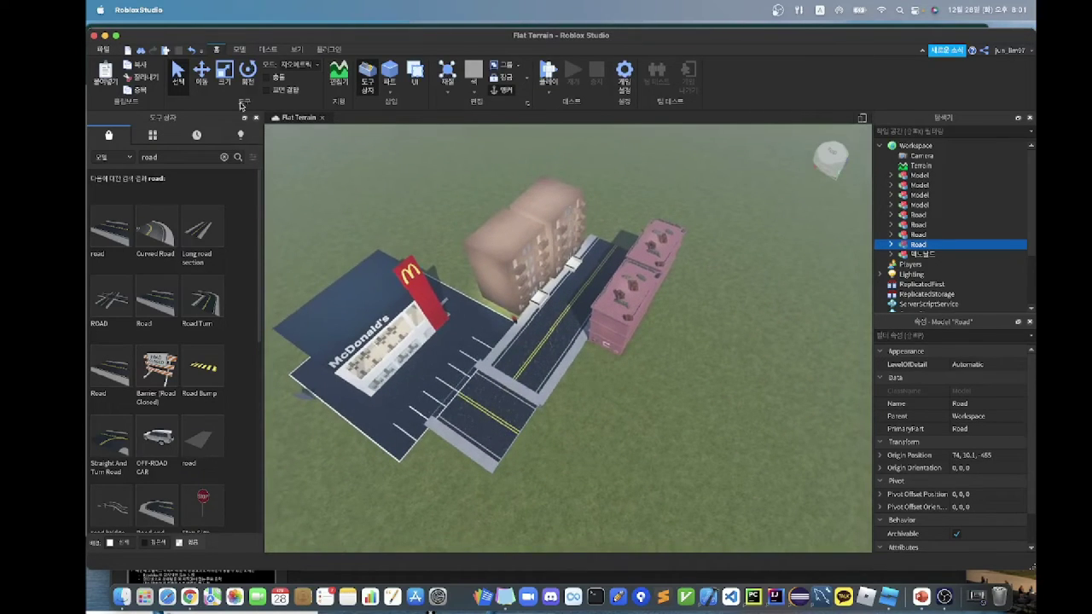
# Rotate the fourth road segment to orientation 0, -90, 0 and join it to the street at about 70, 10.1, -468.
pyautogui.press('super+4')
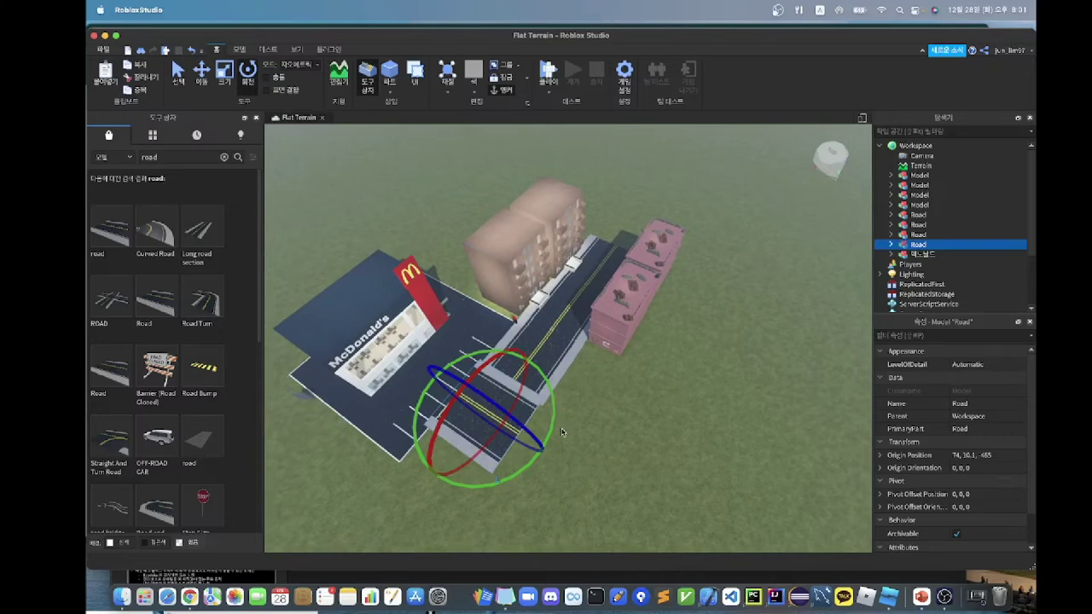
pyautogui.moveTo(556, 432); pyautogui.dragTo(546, 418)
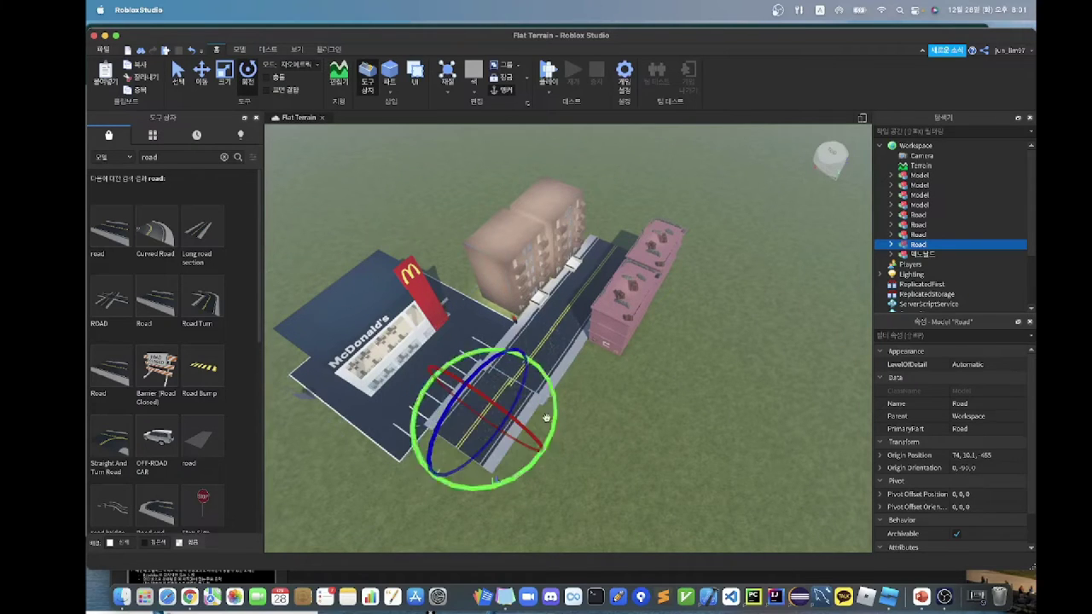
pyautogui.click(570, 410)
pyautogui.click(516, 413)
pyautogui.click(180, 75)
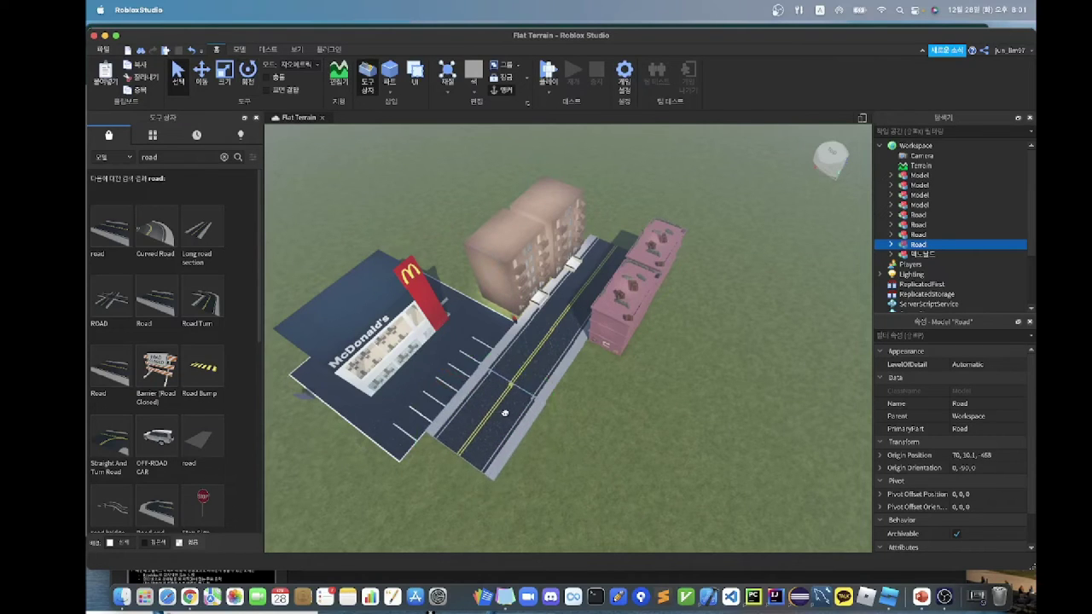
# Add a SpawnLocation and place it on the grass beside the road near the pink building, at about 33, 10.5, -388.
pyautogui.click(559, 403)
pyautogui.press('w')
pyautogui.moveTo(558, 400); pyautogui.dragTo(557, 401, button='right')
pyautogui.press('w')
pyautogui.press('s')
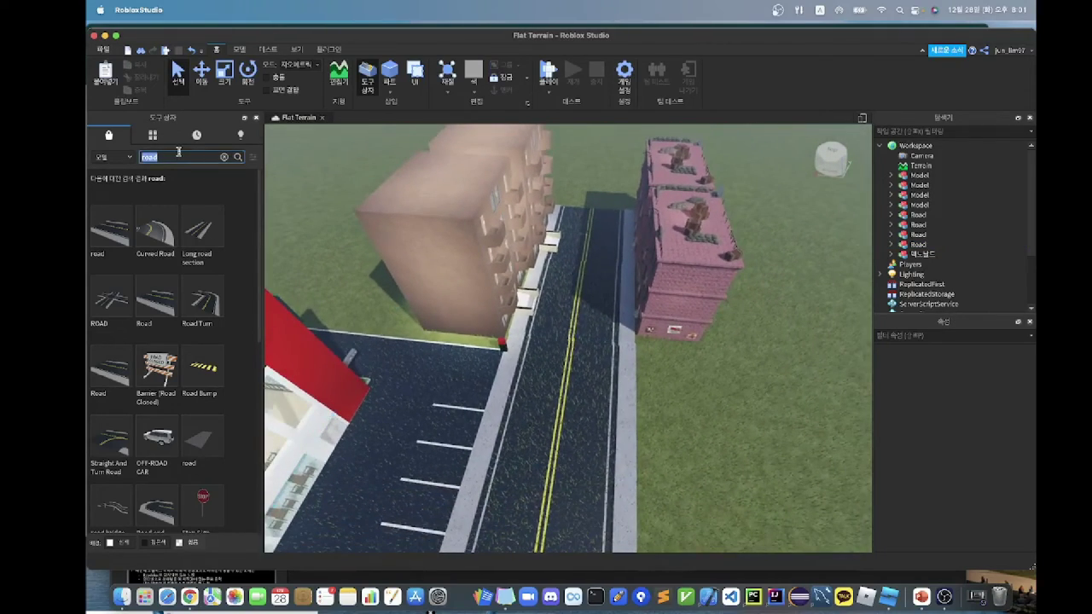
pyautogui.click(240, 48)
pyautogui.click(781, 75)
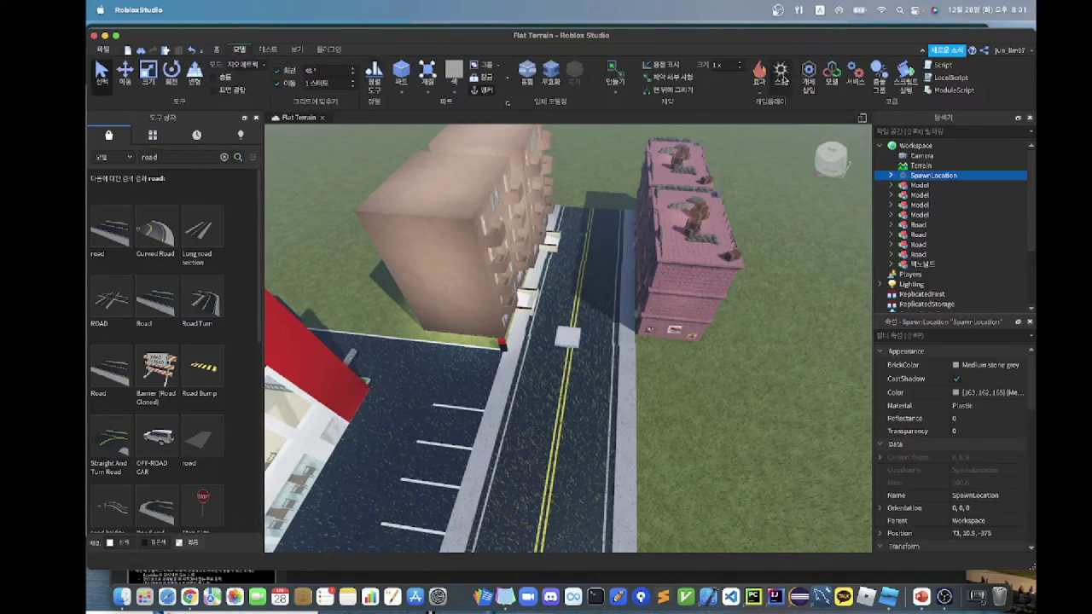
pyautogui.moveTo(567, 342); pyautogui.dragTo(662, 367)
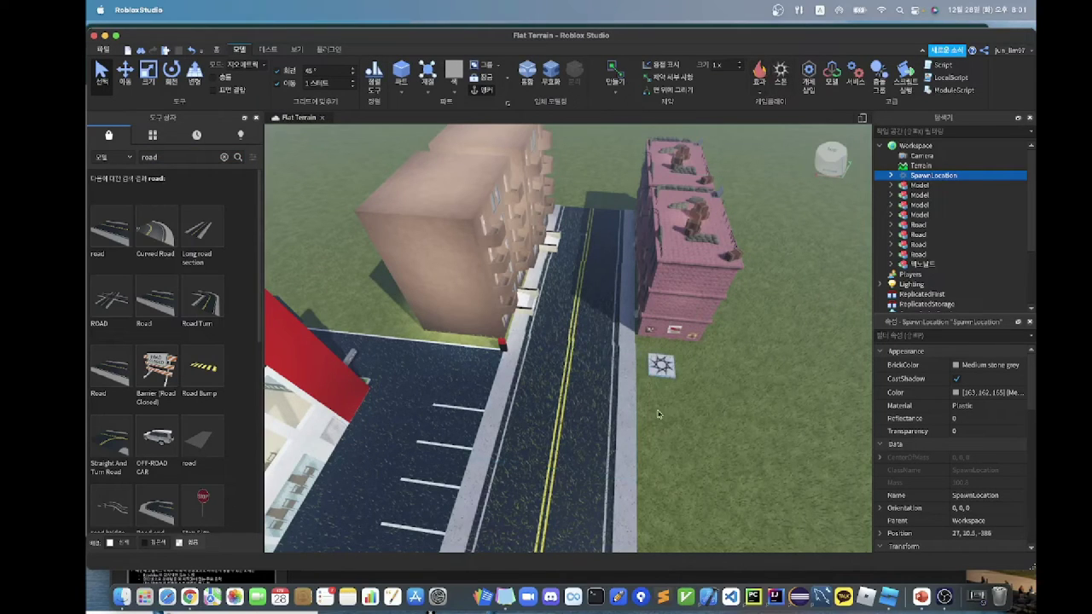
pyautogui.moveTo(666, 365); pyautogui.dragTo(653, 385)
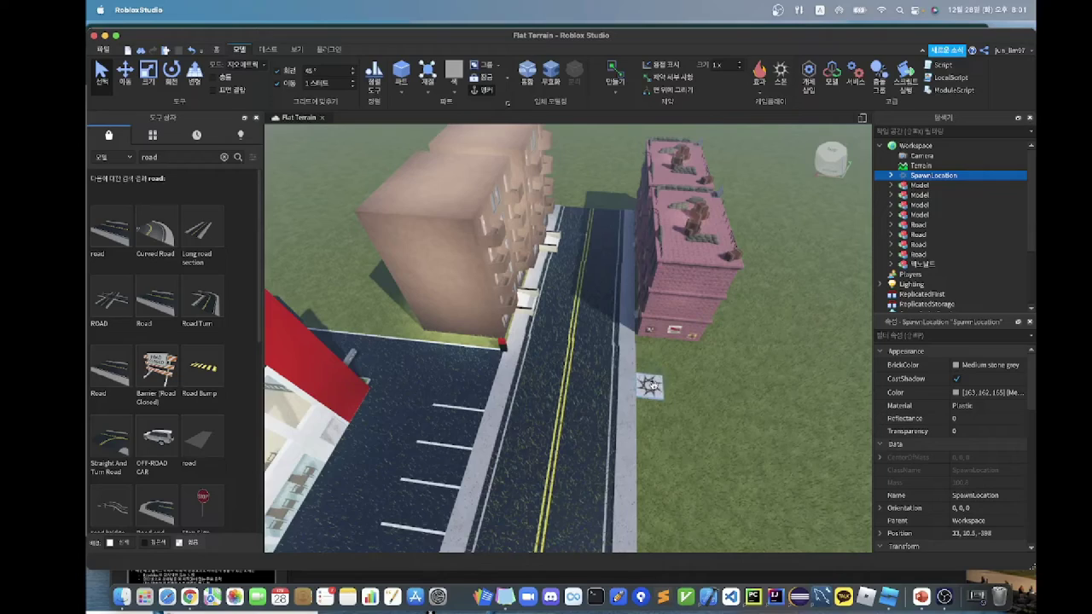
# Add a second SpawnLocation and place it beside the first, between it and the pink building.
pyautogui.click(689, 396)
pyautogui.scroll(5, 703, 396)
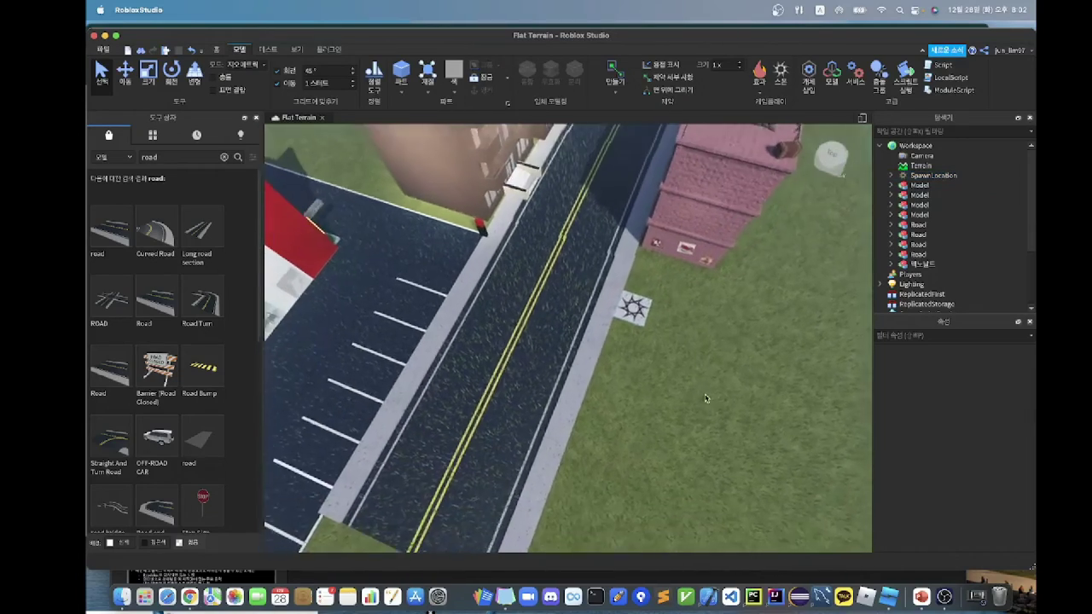
pyautogui.scroll(1, 705, 398)
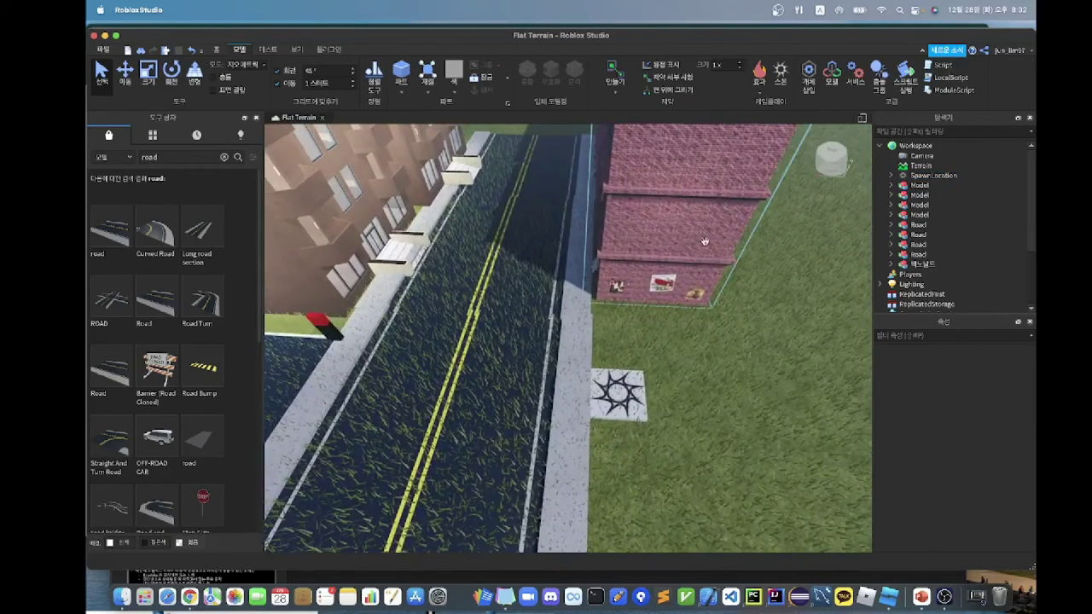
pyautogui.press('s')
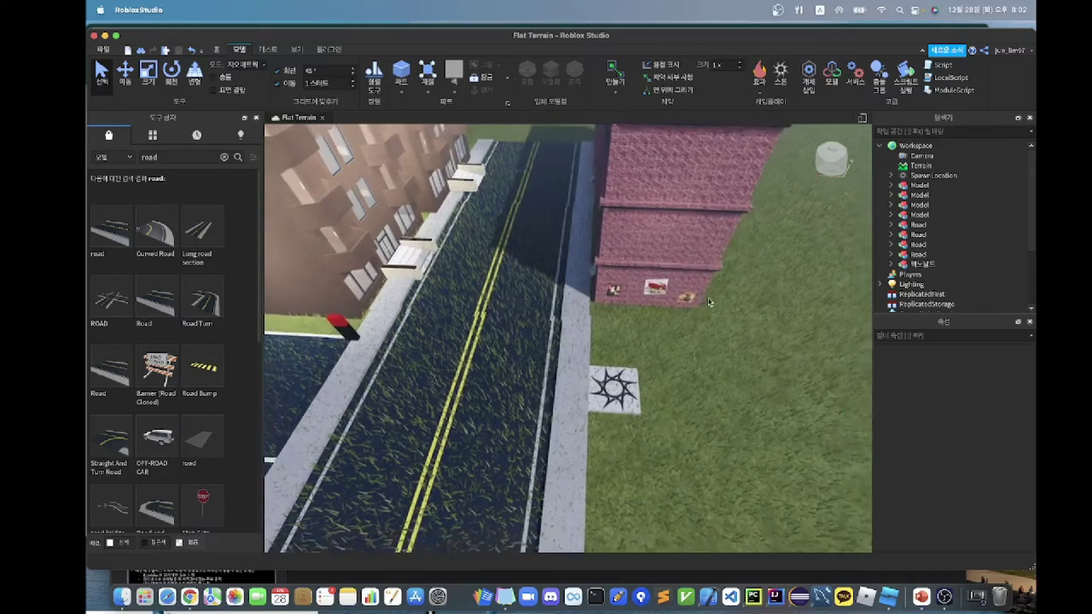
pyautogui.click(780, 77)
pyautogui.moveTo(567, 337); pyautogui.dragTo(599, 341)
pyautogui.click(723, 400)
pyautogui.press('d')
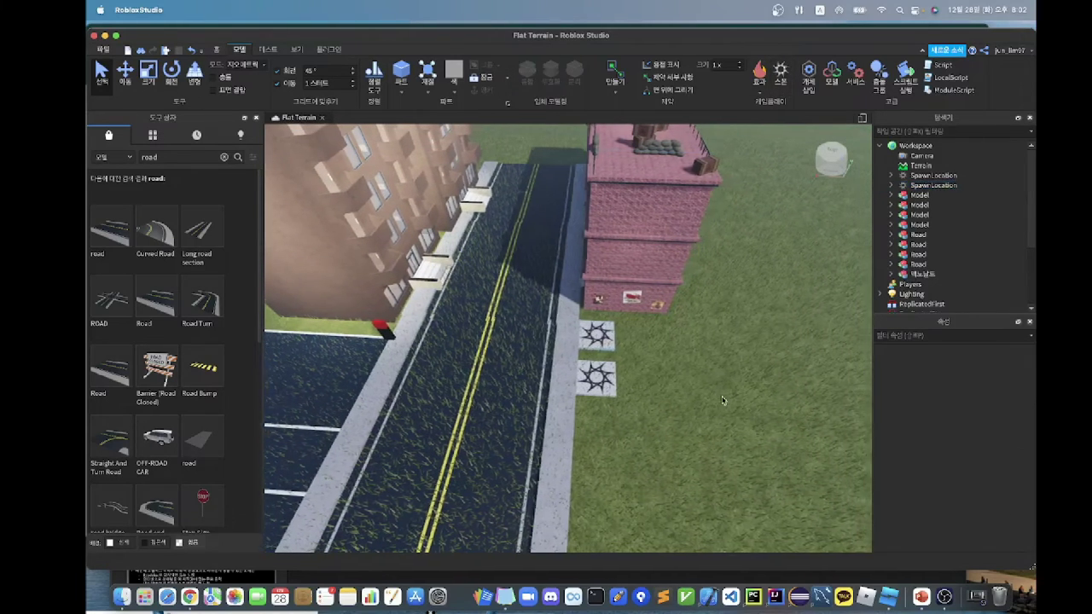
# Add a third SpawnLocation and place it at the corner of the McDonald's parking lot, at about 97, 10.5, -506.
pyautogui.click(780, 76)
pyautogui.moveTo(551, 358); pyautogui.dragTo(551, 356, button='right')
pyautogui.moveTo(764, 424); pyautogui.dragTo(350, 367)
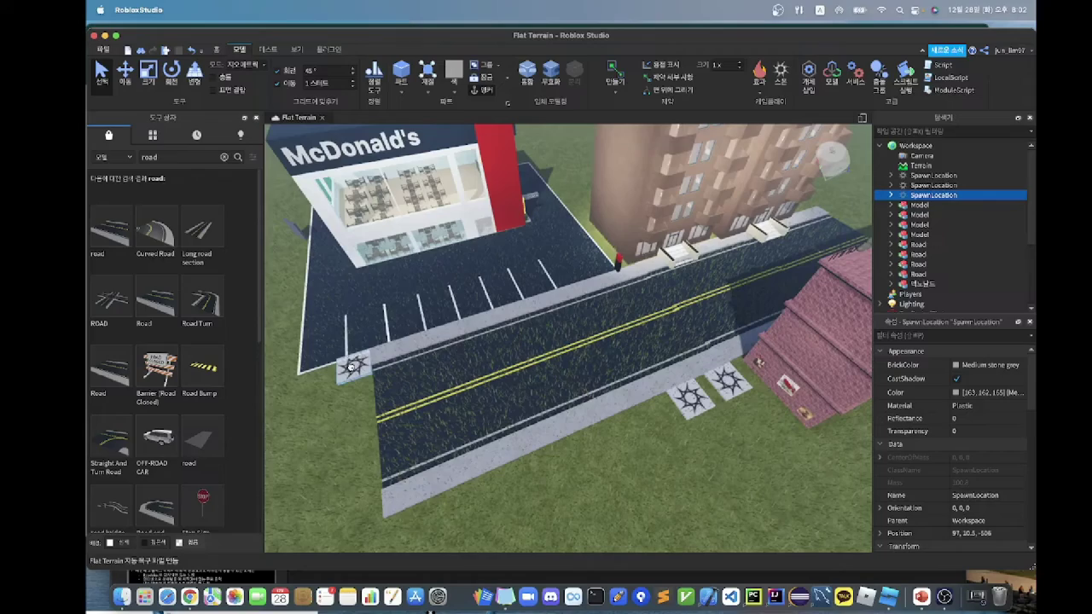
pyautogui.click(446, 374)
pyautogui.click(595, 404)
pyautogui.click(614, 449)
pyautogui.press('a')
pyautogui.moveTo(615, 449); pyautogui.dragTo(615, 448, button='right')
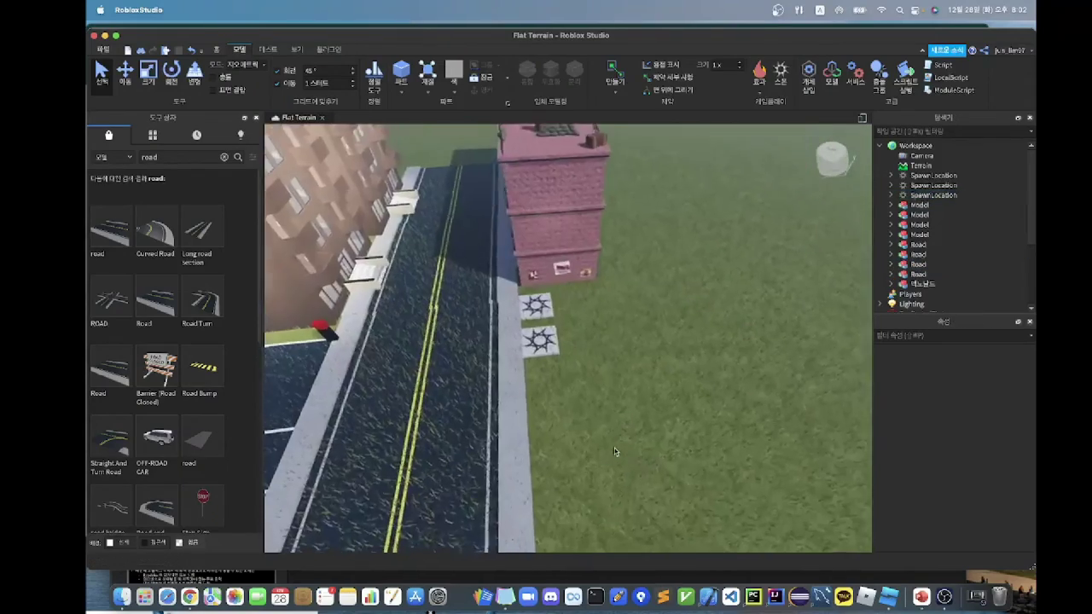
# Search the Toolbox models for "zombie".
pyautogui.press('a')
pyautogui.press('w')
pyautogui.moveTo(569, 378); pyautogui.dragTo(568, 378, button='right')
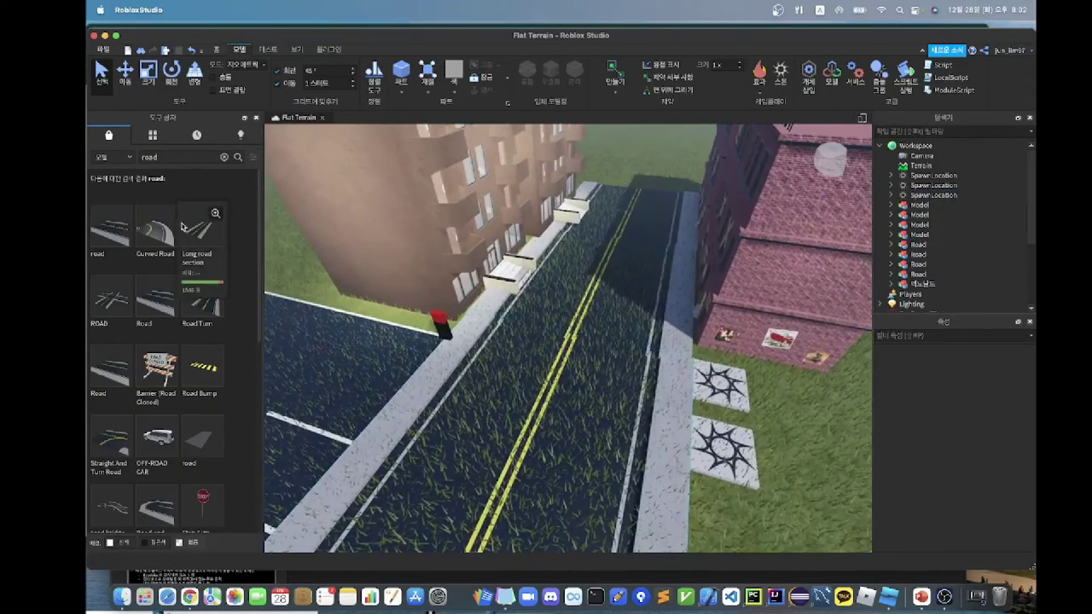
pyautogui.click(166, 156)
pyautogui.press('BackSpace')
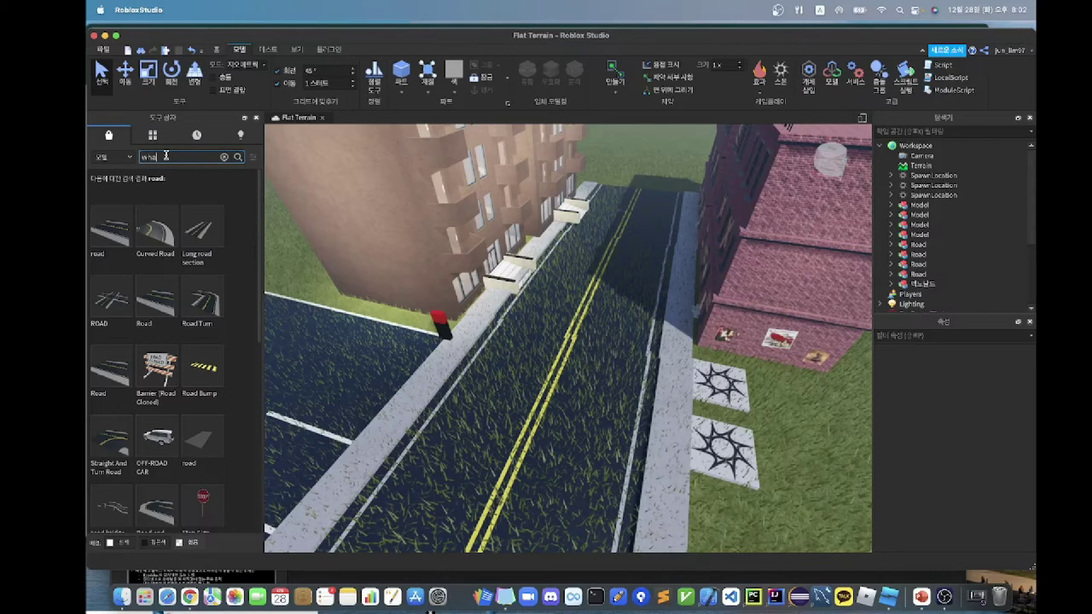
pyautogui.press('BackSpace')
pyautogui.press('BackSpace')
pyautogui.press('BackSpace')
pyautogui.write('zombie')
pyautogui.press('Return')
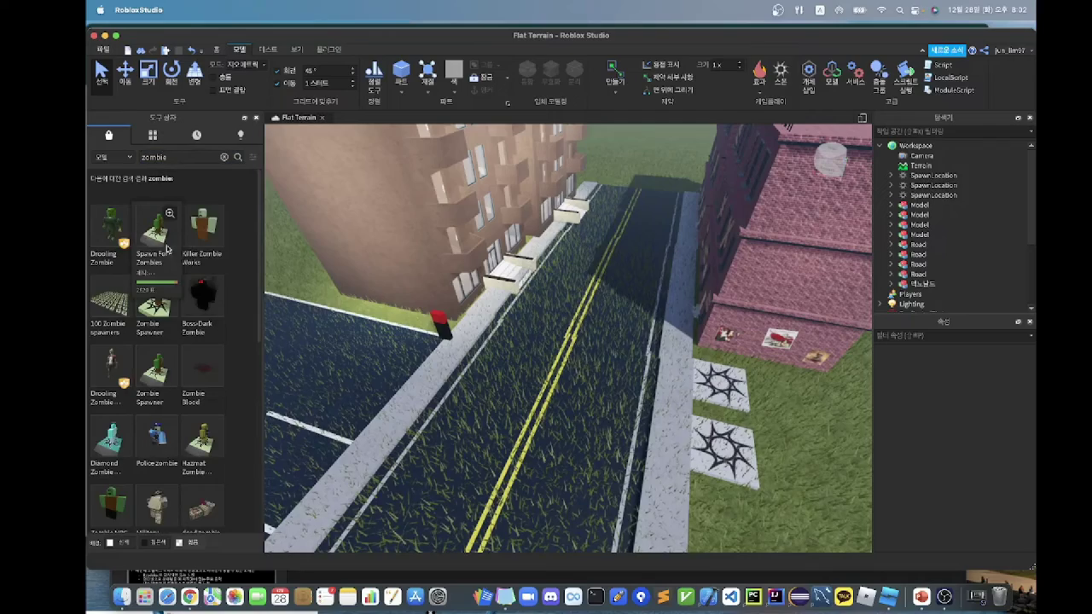
# Place two Drooling Zombies on the sidewalk by the McDonald's parking lot, at about 100, 13.7, -479 and 95, 13.7, -454.
pyautogui.moveTo(367, 287); pyautogui.dragTo(376, 327, button='right')
pyautogui.press('a')
pyautogui.moveTo(114, 238); pyautogui.dragTo(470, 308)
pyautogui.click(476, 299)
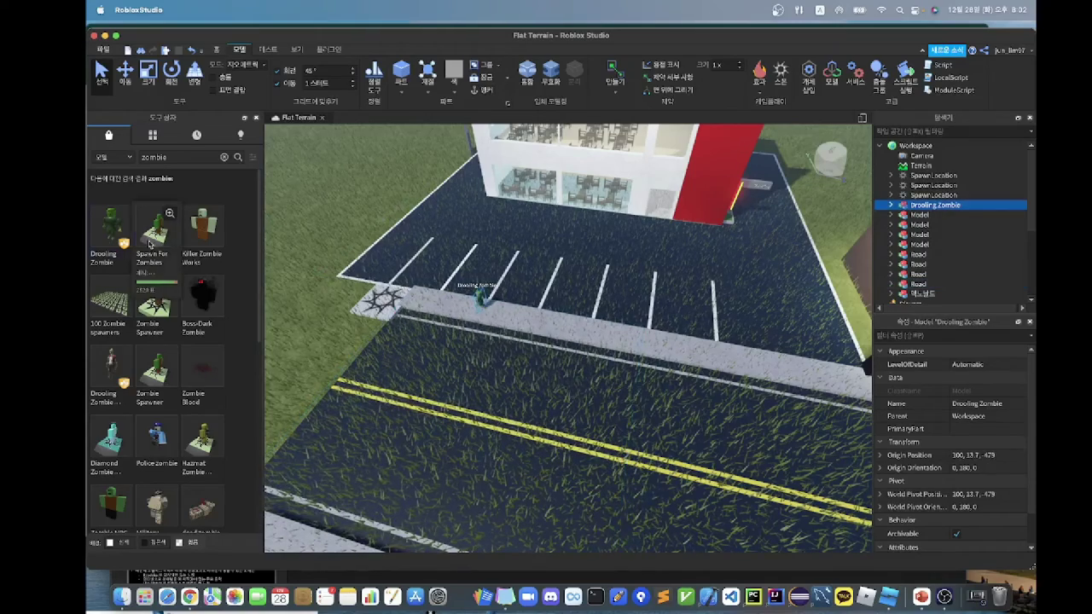
pyautogui.press('f')
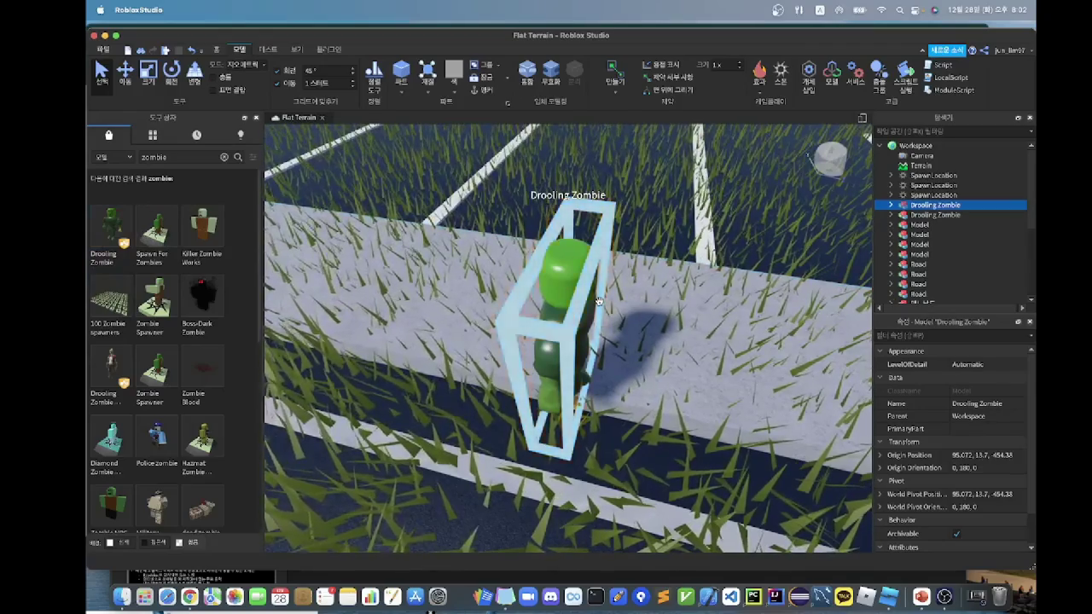
pyautogui.moveTo(599, 299); pyautogui.dragTo(599, 301, button='right')
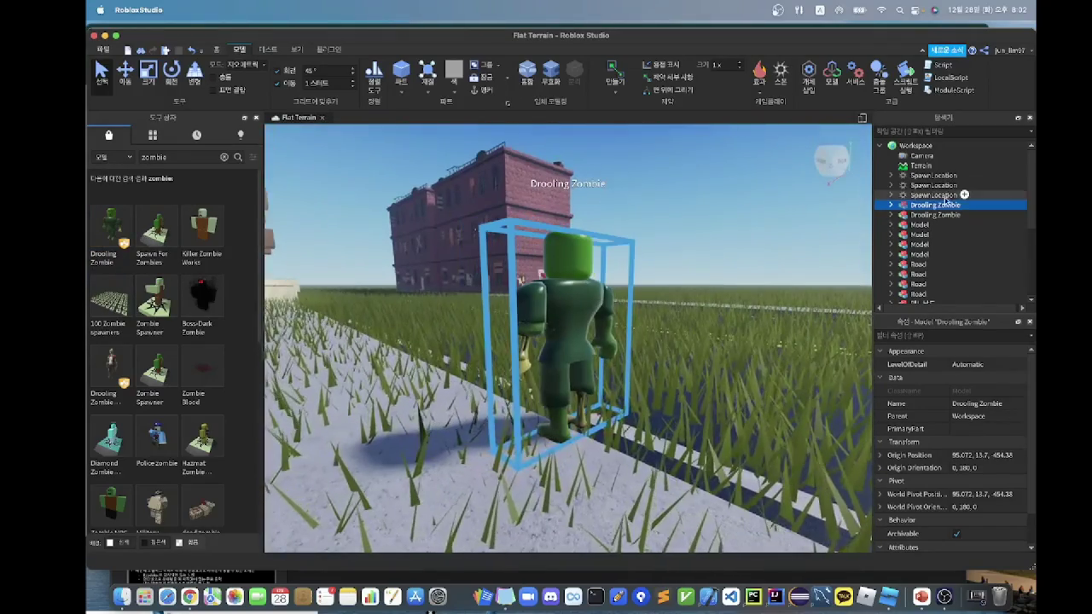
pyautogui.moveTo(541, 276); pyautogui.dragTo(697, 384, button='right')
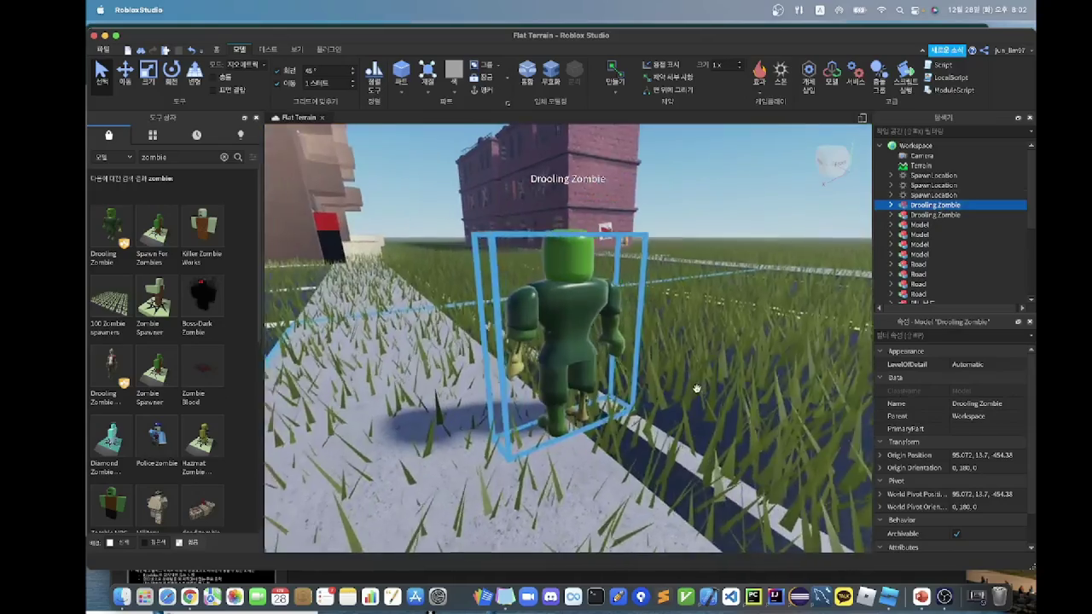
pyautogui.scroll(-10, 360, 375)
# Place a third Drooling Zombie on the road near the other two, at about 79, 12.7, -460.
pyautogui.moveTo(118, 245)
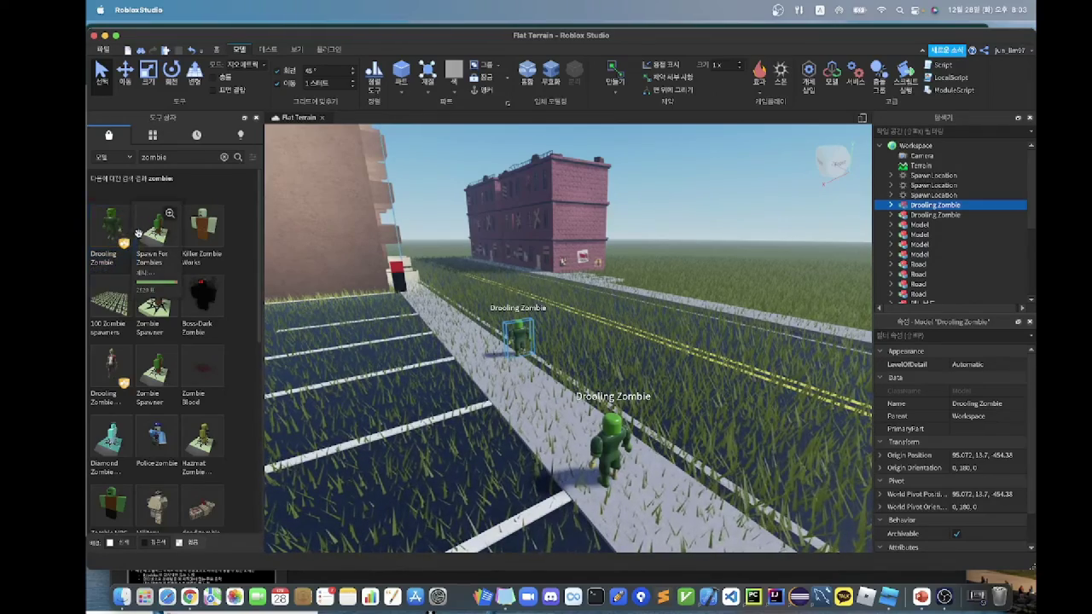
pyautogui.scroll(-5, 614, 338)
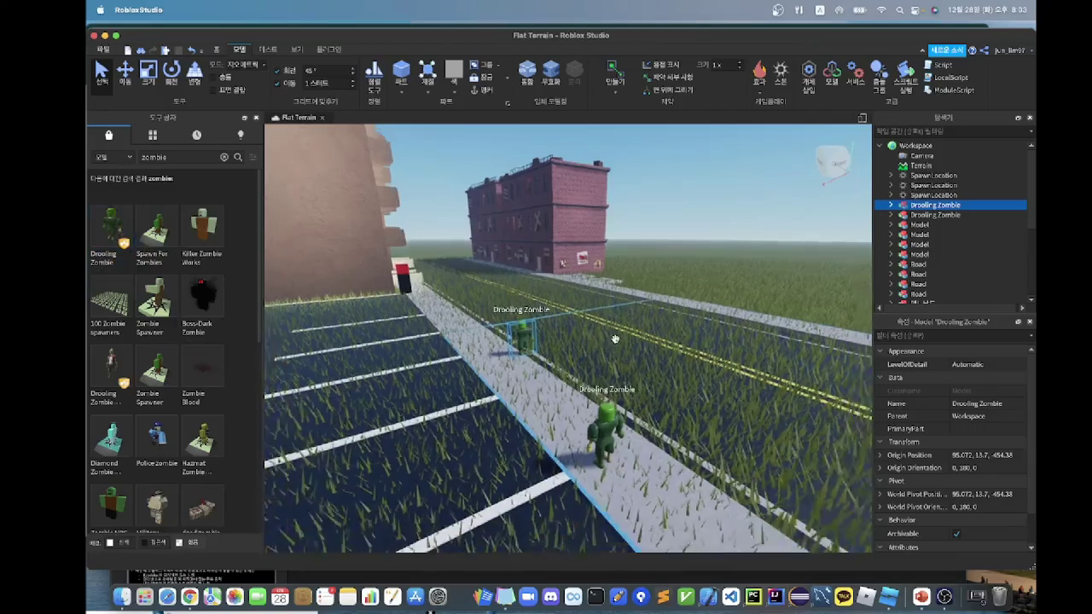
pyautogui.moveTo(614, 338); pyautogui.dragTo(616, 340, button='right')
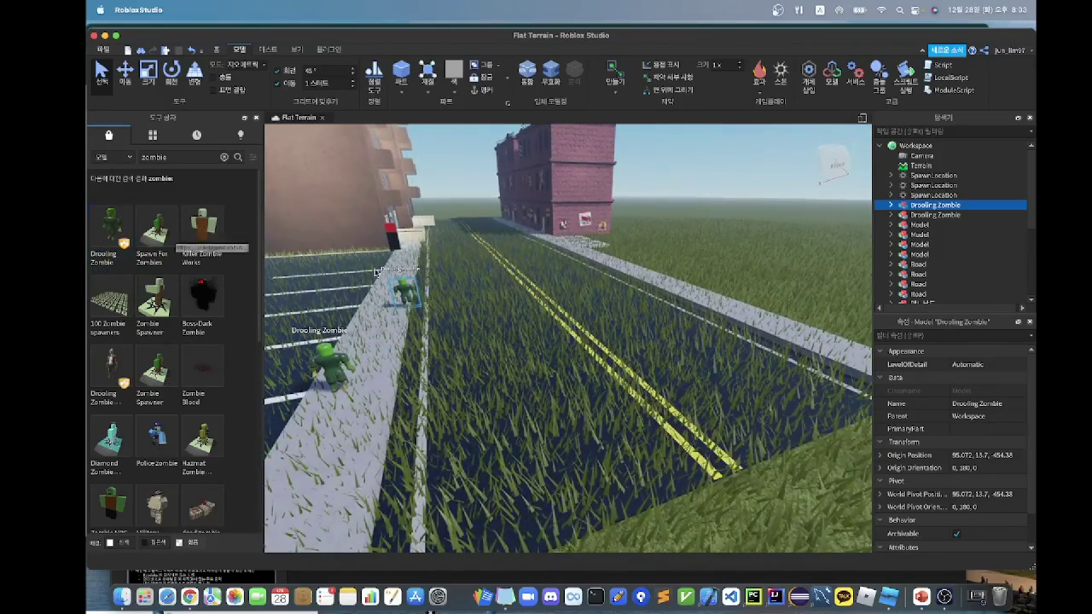
pyautogui.moveTo(111, 228); pyautogui.dragTo(508, 309)
pyautogui.press('d')
pyautogui.moveTo(660, 275); pyautogui.dragTo(660, 276, button='right')
pyautogui.press('s')
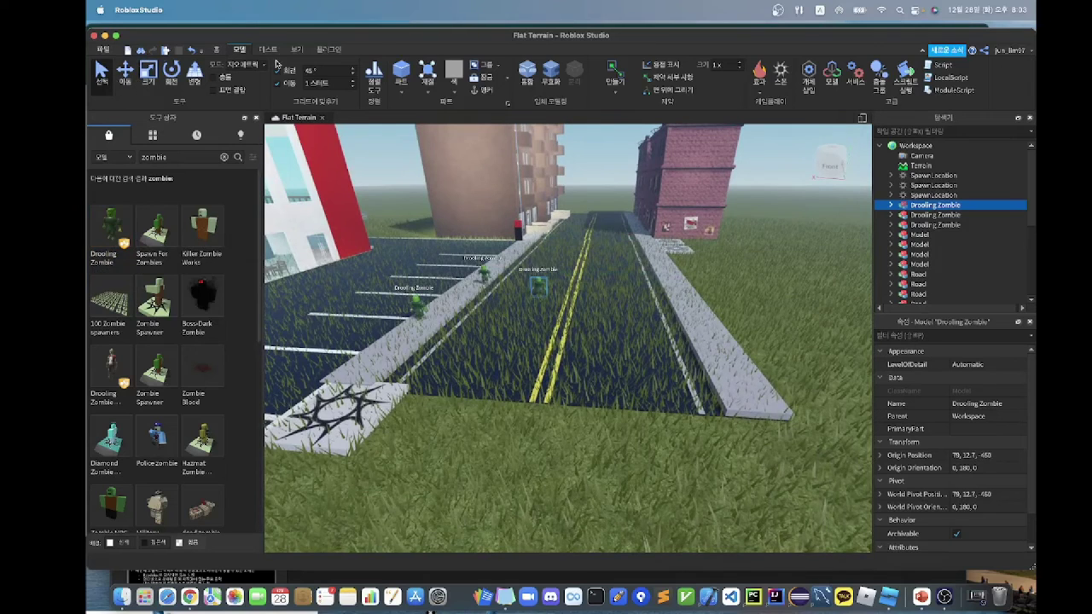
# Start a playtest and walk the character from the spawn pad onto the road by the brick building.
pyautogui.click(270, 50)
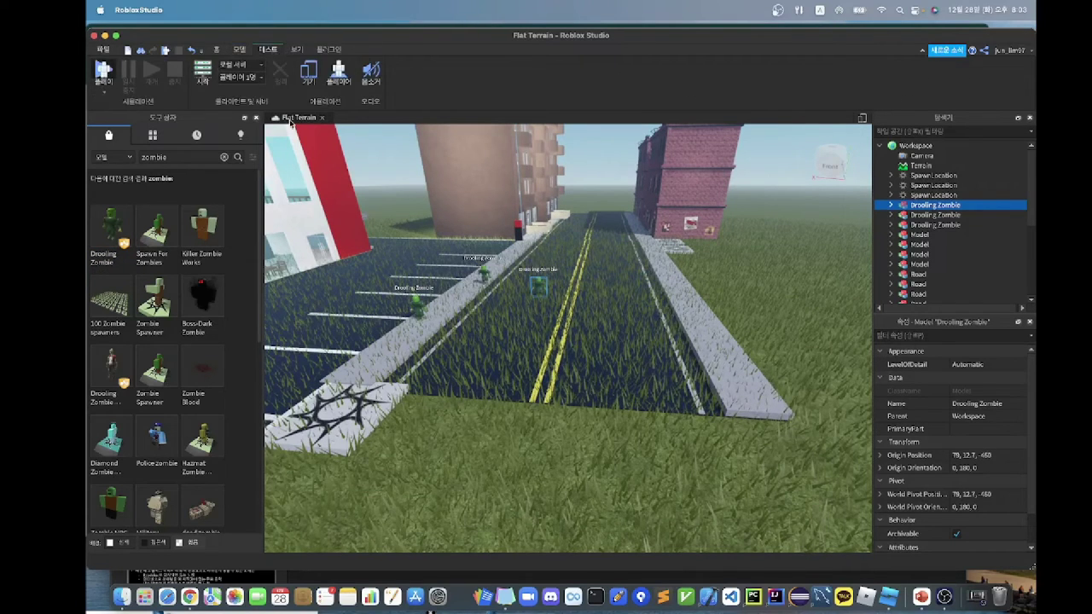
pyautogui.press('F5')
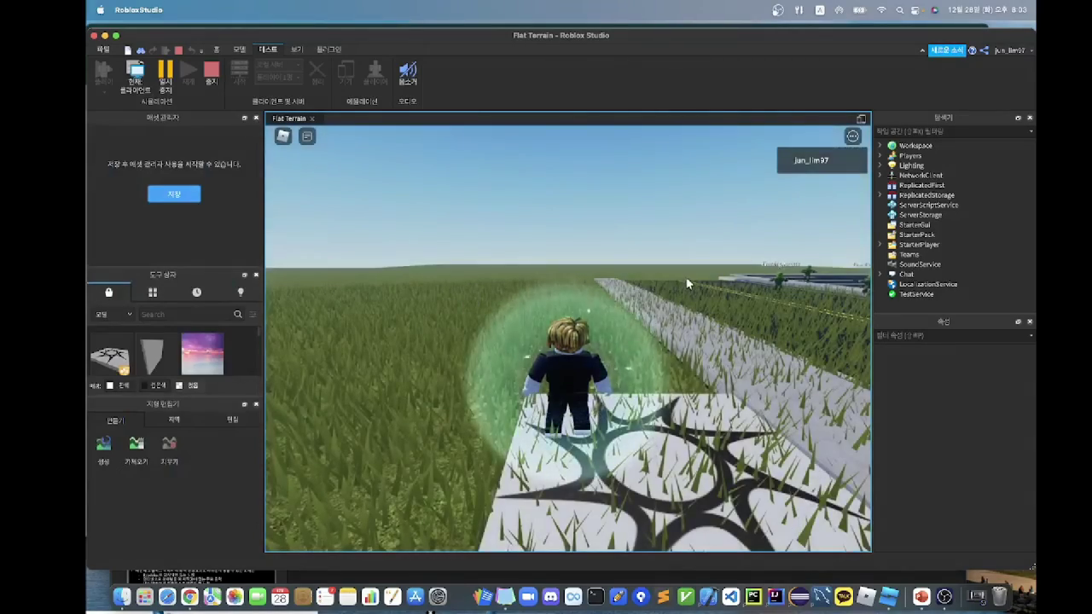
pyautogui.moveTo(686, 279); pyautogui.dragTo(686, 279, button='right')
pyautogui.press('w')
pyautogui.press('d')
pyautogui.press('s')
pyautogui.press('a')
pyautogui.press('s')
pyautogui.press('a')
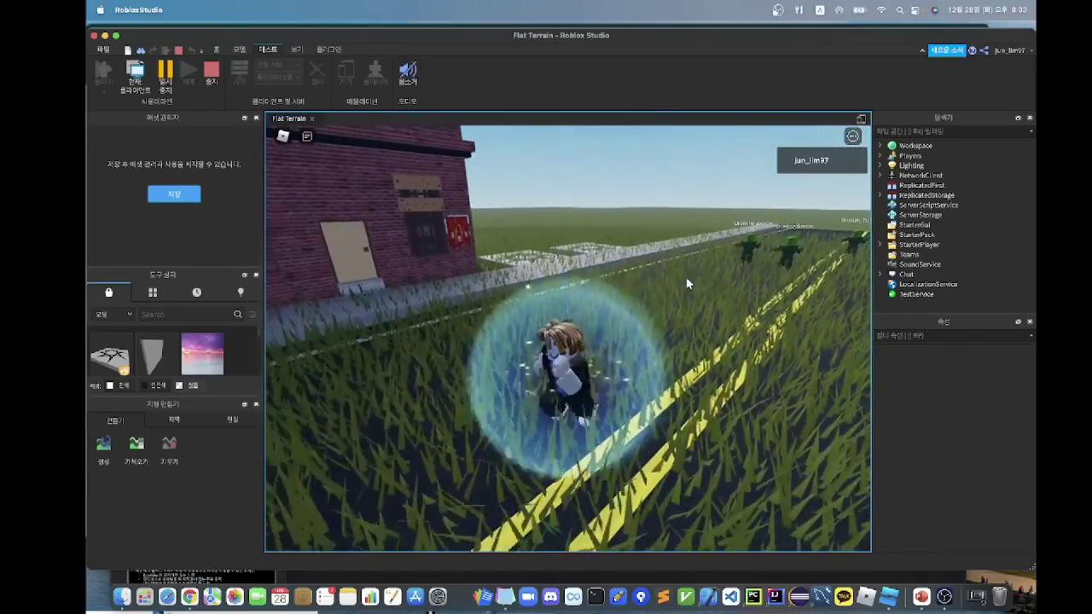
# Run the character past the Drooling Zombies near the McDonald's sign to test how they chase.
pyautogui.press('Right')
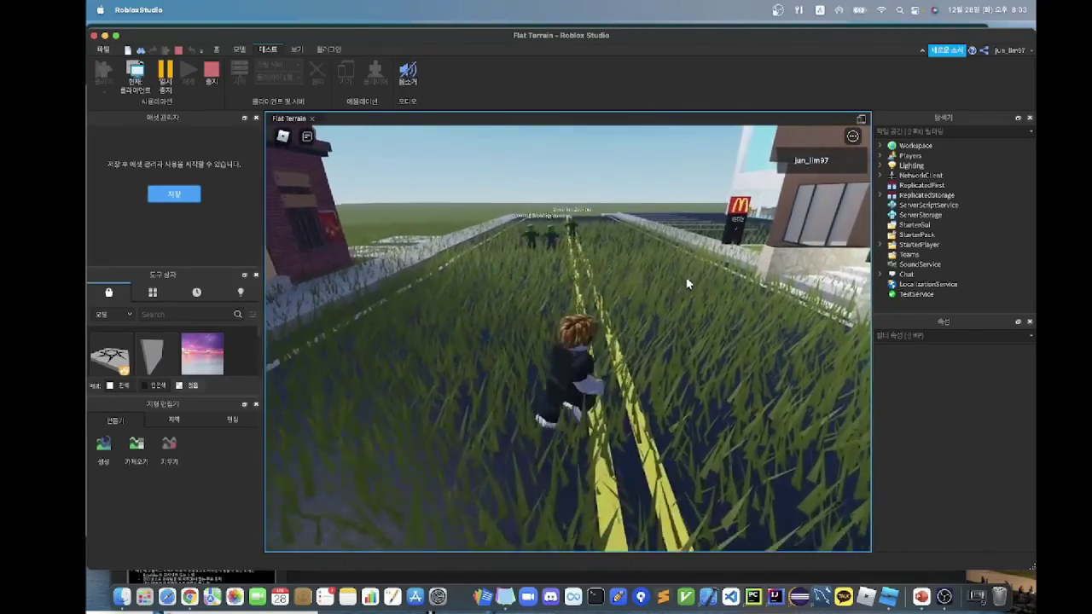
pyautogui.press('Left')
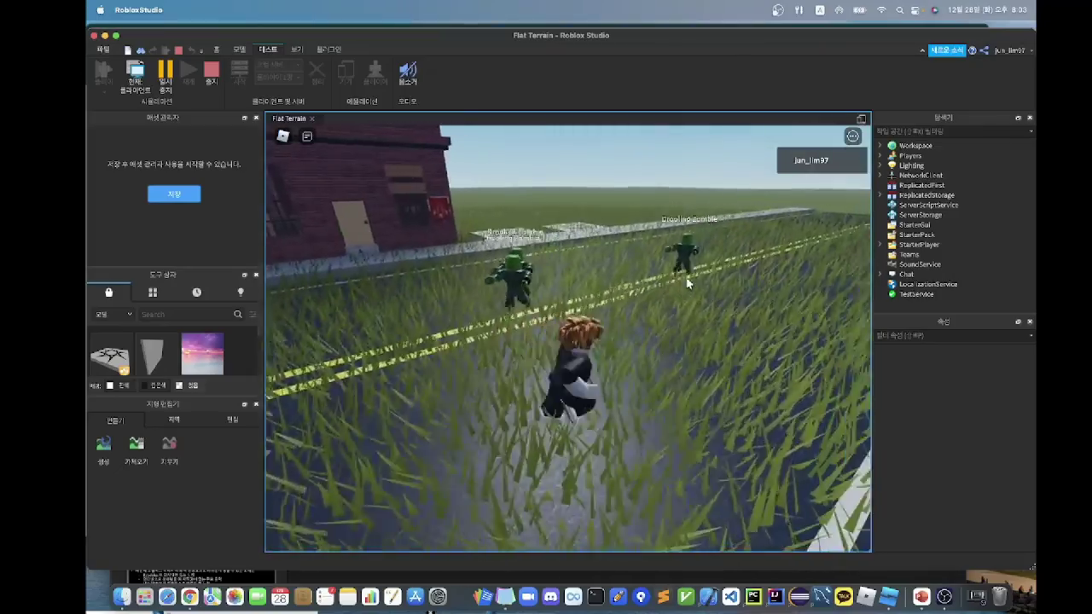
pyautogui.moveTo(689, 283); pyautogui.dragTo(689, 283, button='right')
pyautogui.press('s')
pyautogui.press('d')
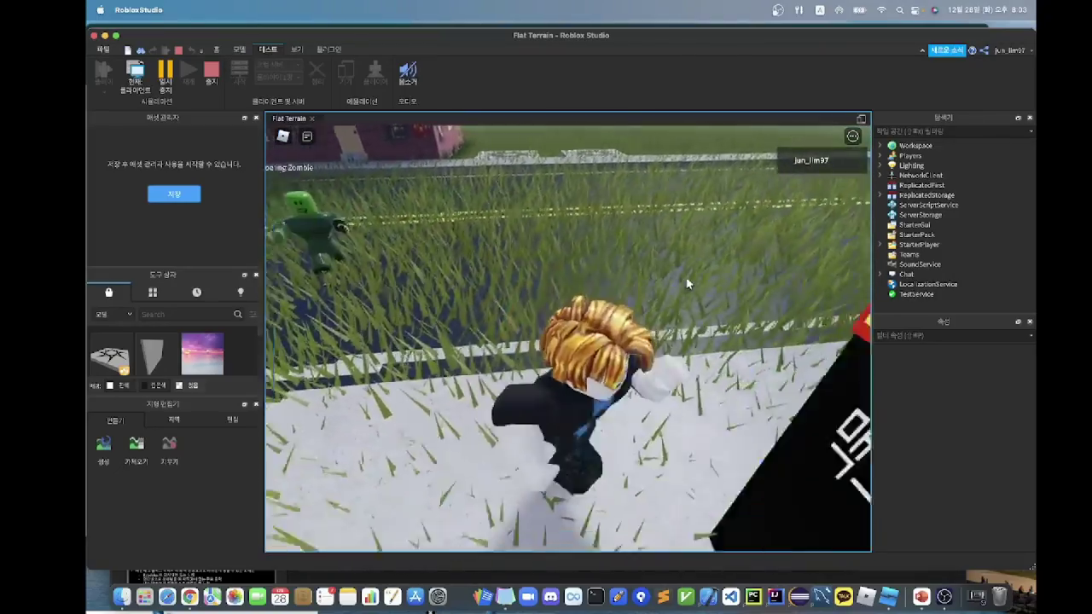
pyautogui.press('Left')
pyautogui.press('s')
pyautogui.press('d')
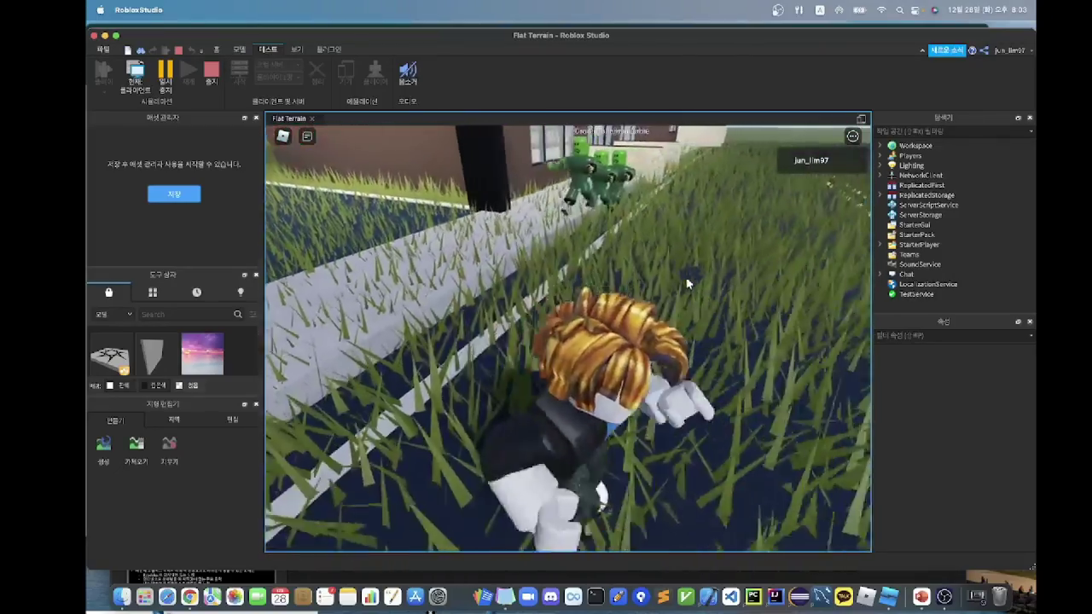
pyautogui.press('s')
pyautogui.moveTo(688, 283); pyautogui.dragTo(689, 284, button='right')
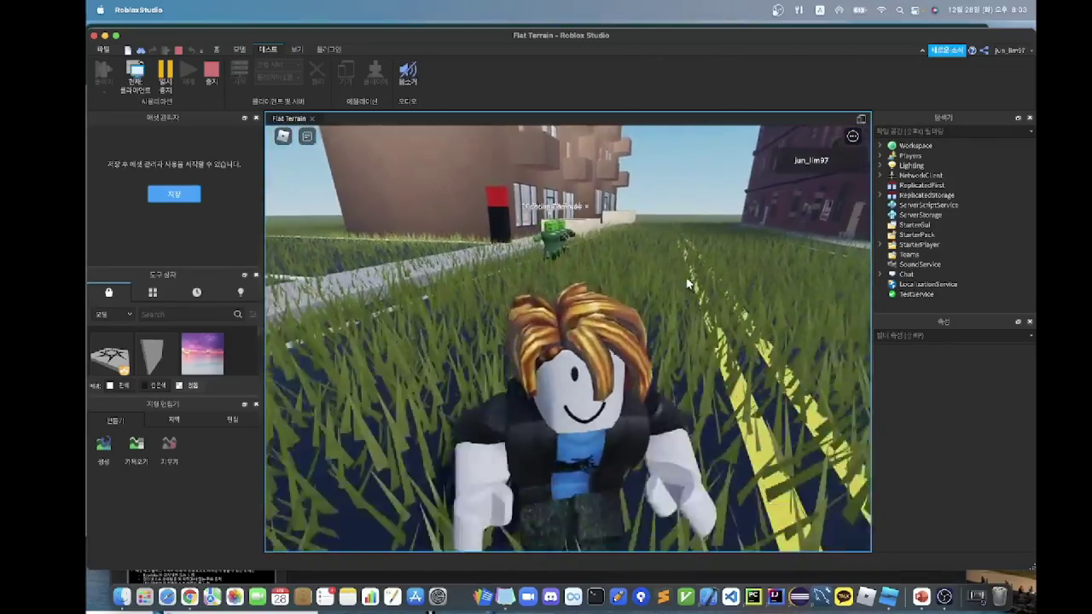
# Lead the chasing zombies farther along the road beside the parking lot and stop the playtest.
pyautogui.press('s')
pyautogui.press('a')
pyautogui.press('d')
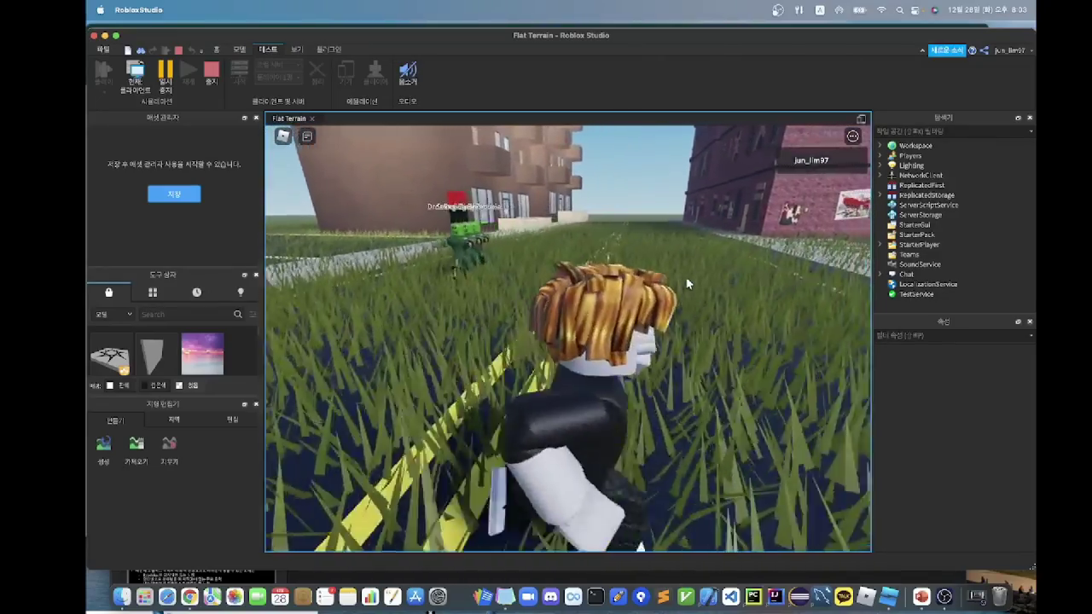
pyautogui.press('d')
pyautogui.moveTo(689, 283); pyautogui.dragTo(689, 283, button='right')
pyautogui.press('s')
pyautogui.press('d')
pyautogui.press('w')
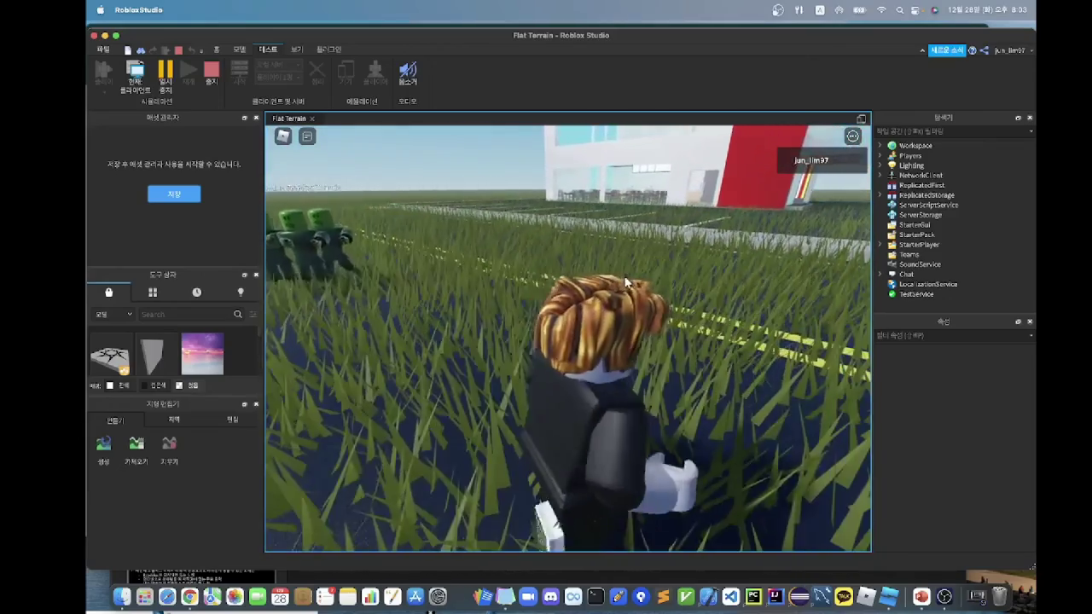
pyautogui.press('Down')
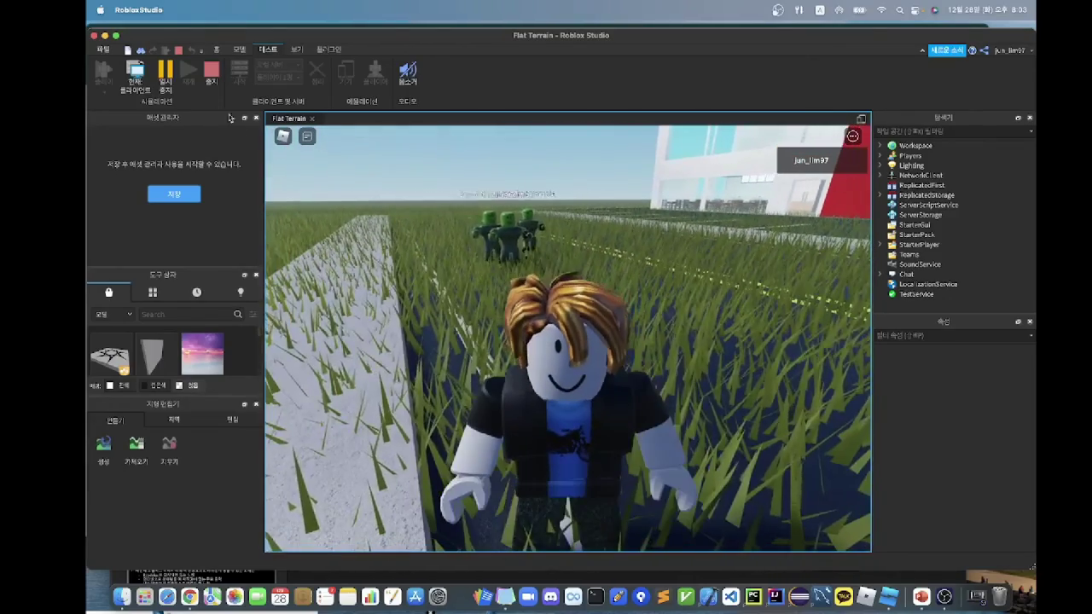
pyautogui.hotkey('shift', 'F5')
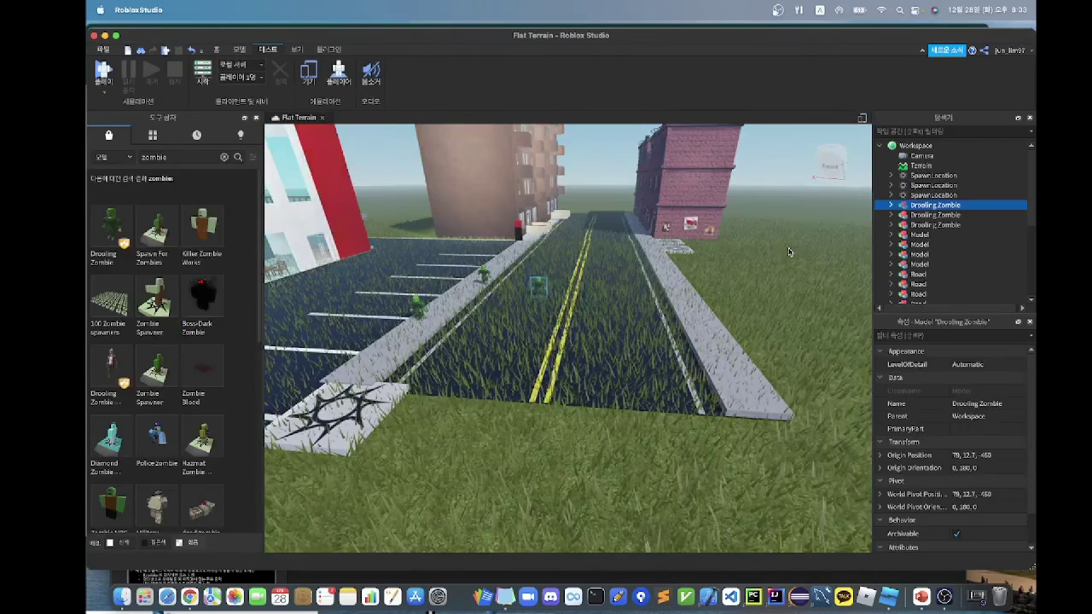
# Expand the selected Drooling Zombie's contents and open its Animate script.
pyautogui.click(890, 207)
pyautogui.scroll(-1, 926, 209)
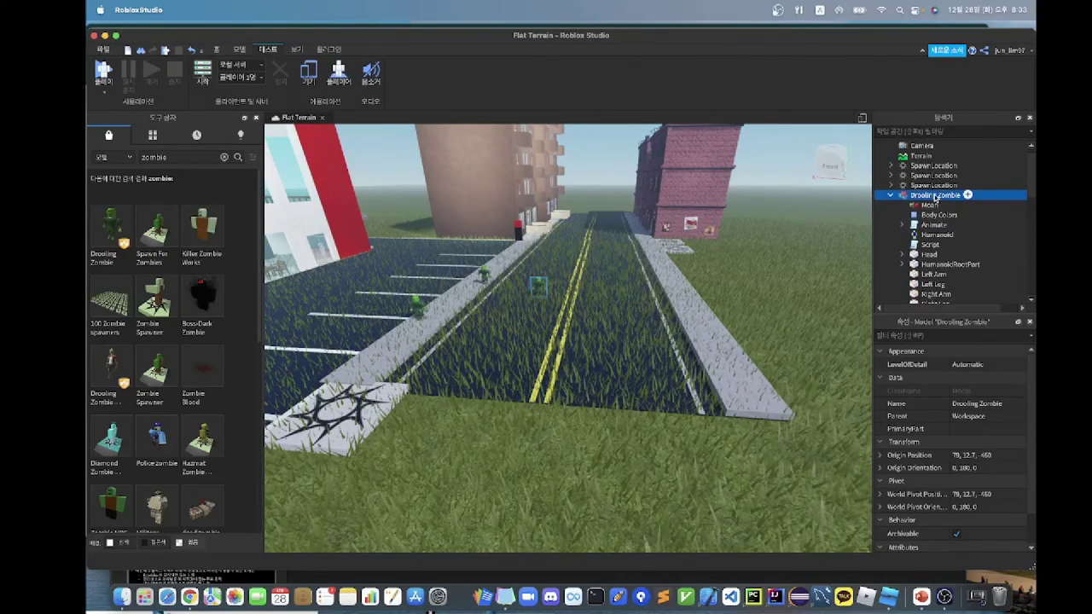
pyautogui.click(903, 224)
pyautogui.doubleClick(935, 226)
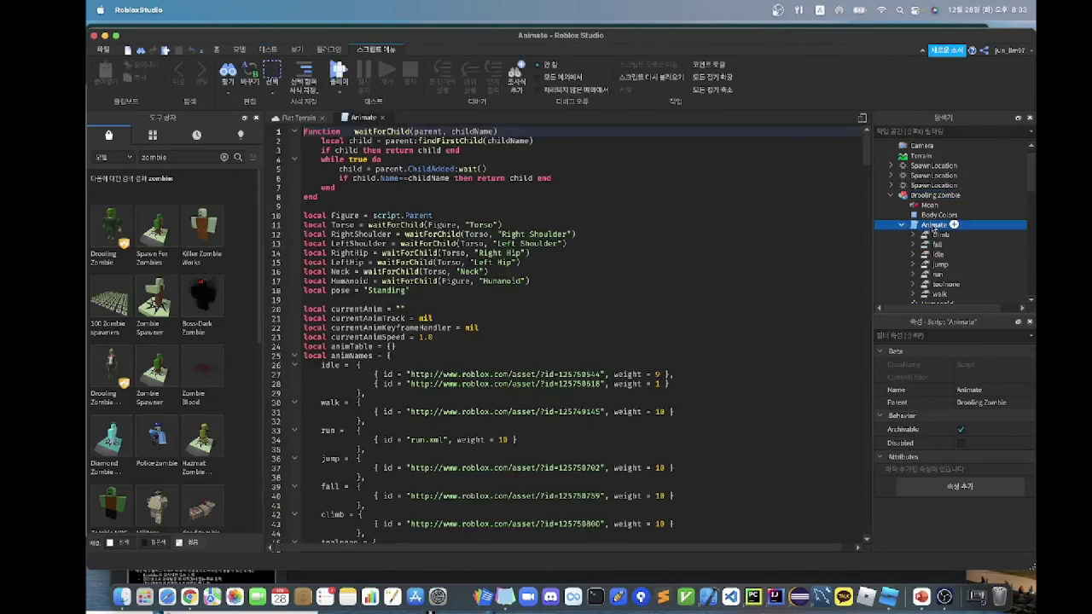
# Open the Drooling Zombie's Script and examine its code, including the clearParts function.
pyautogui.scroll(-3, 947, 254)
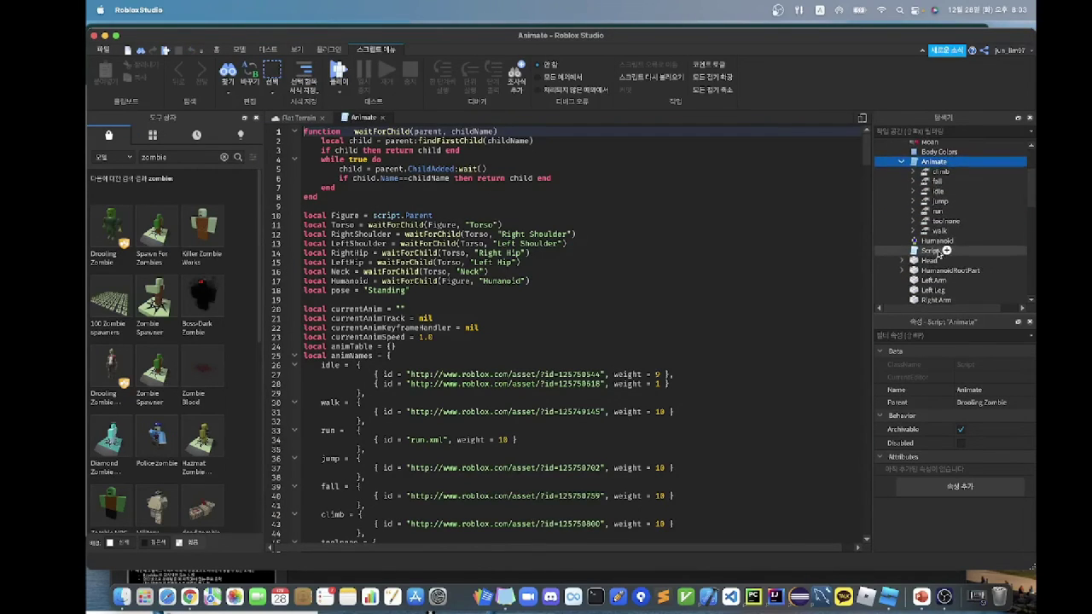
pyautogui.doubleClick(930, 251)
pyautogui.click(768, 297)
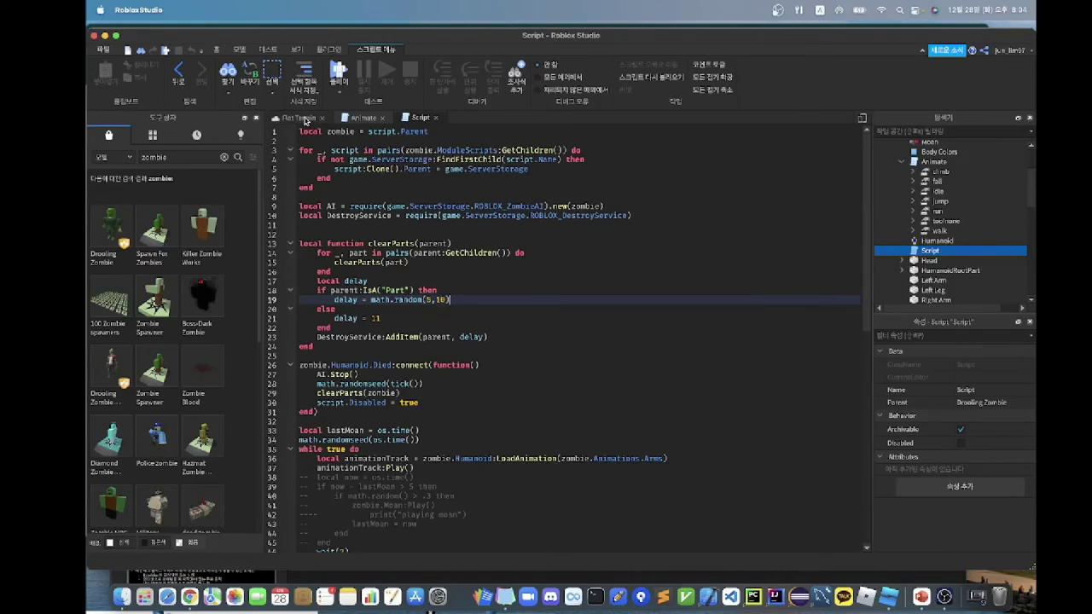
pyautogui.click(305, 118)
pyautogui.click(419, 117)
pyautogui.click(447, 263)
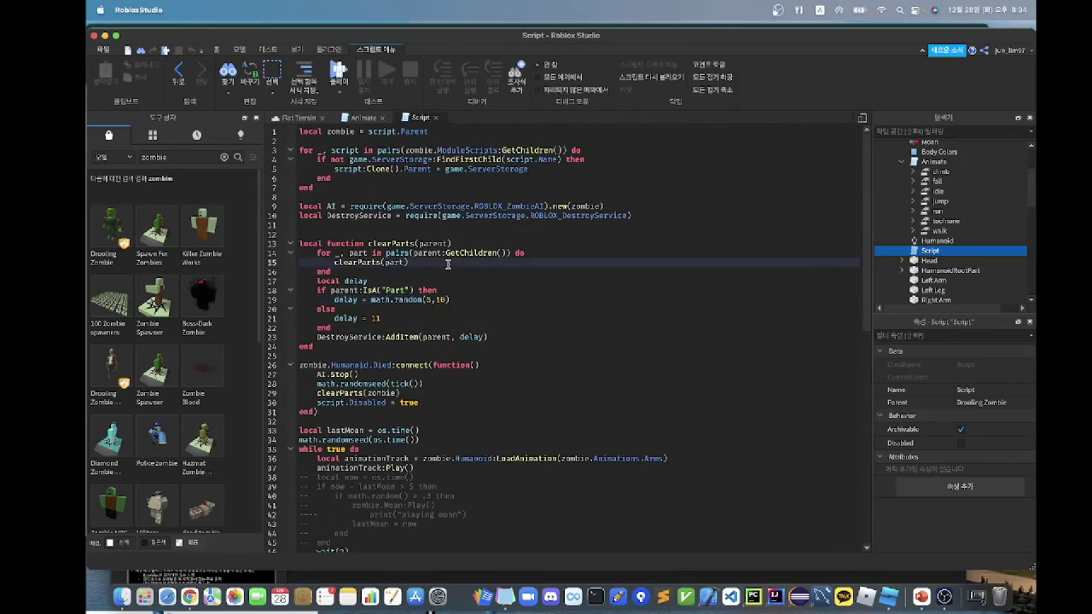
# Return to the Flat Terrain view and close the place without saving the changes.
pyautogui.click(300, 118)
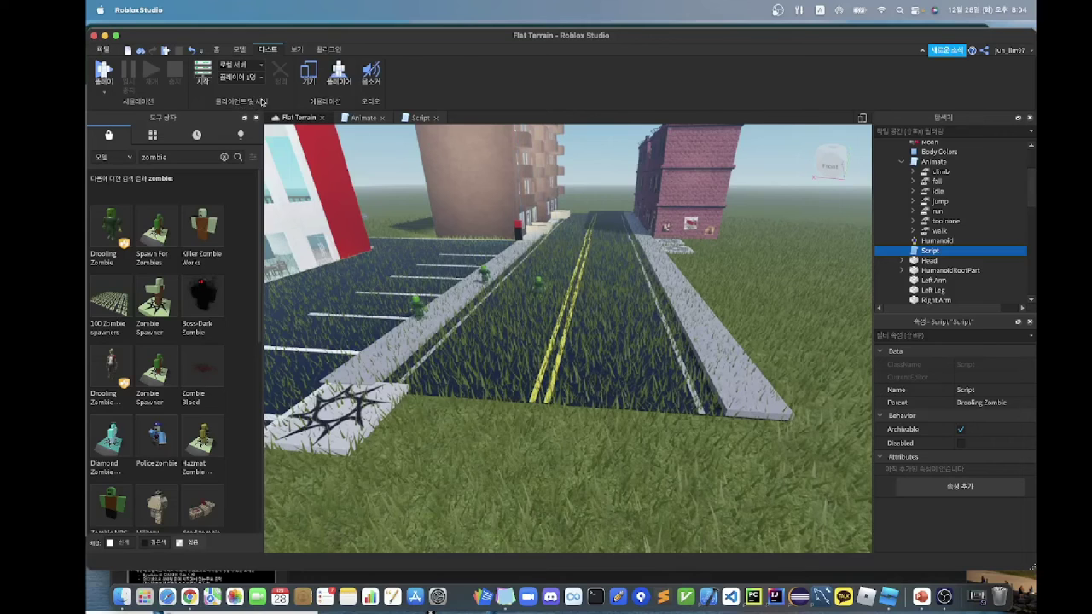
pyautogui.click(94, 37)
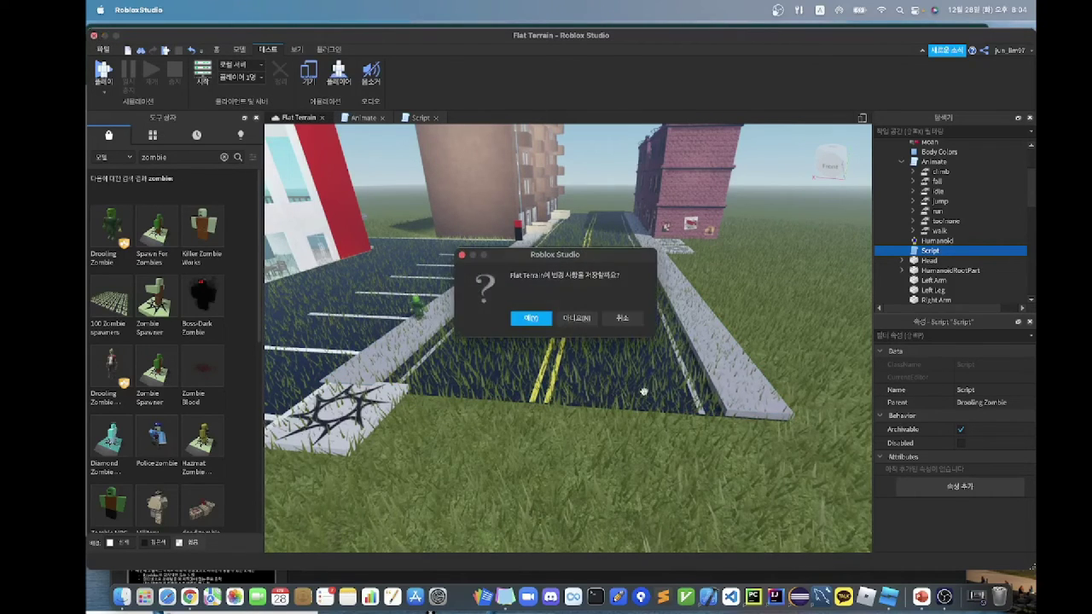
pyautogui.click(586, 323)
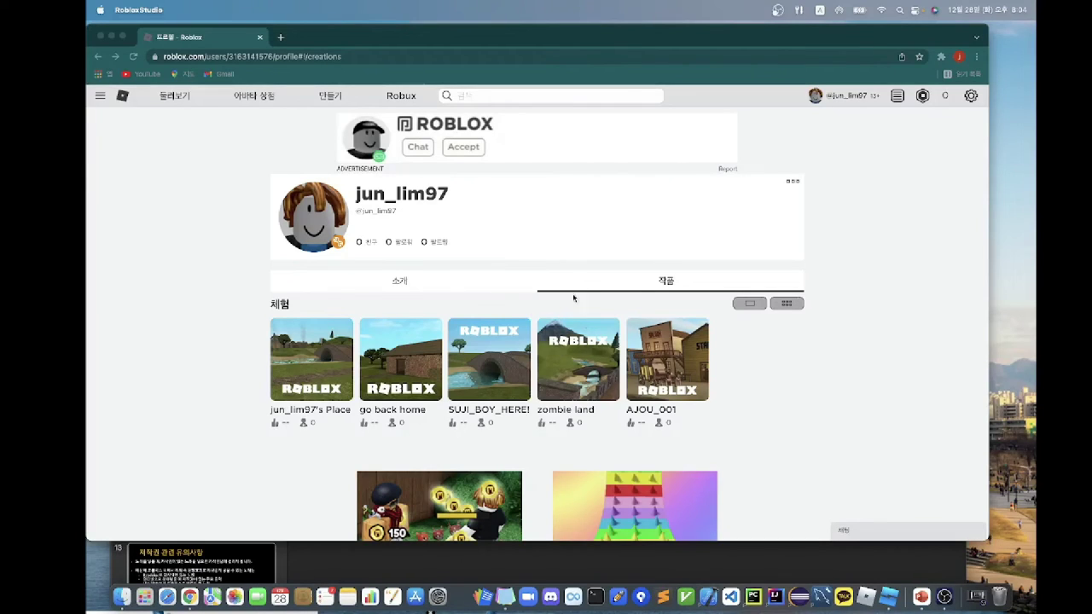
# Switch to PowerPoint and show slide 12, about development using existing games.
pyautogui.click(924, 595)
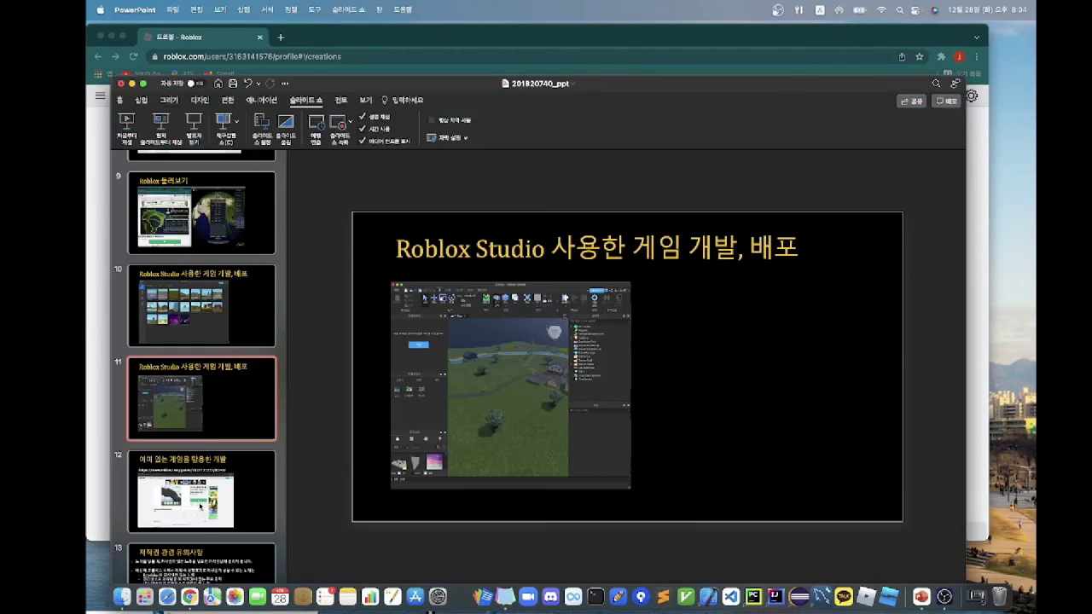
pyautogui.scroll(-2, 200, 507)
pyautogui.click(223, 425)
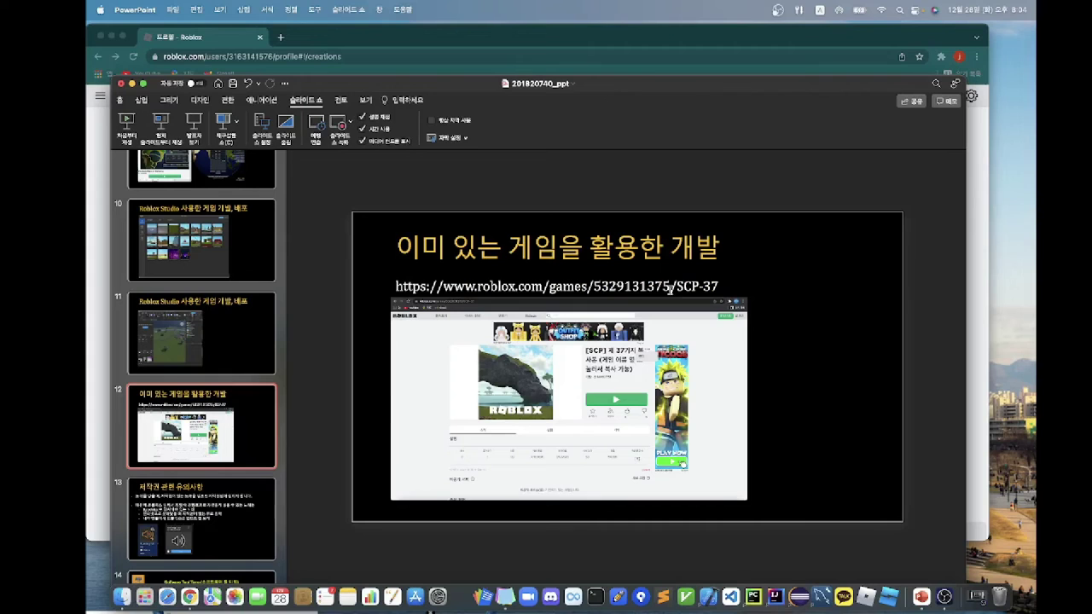
# Copy the Roblox game URL ending in SCP-37 from the text box on slide 12.
pyautogui.click(624, 38)
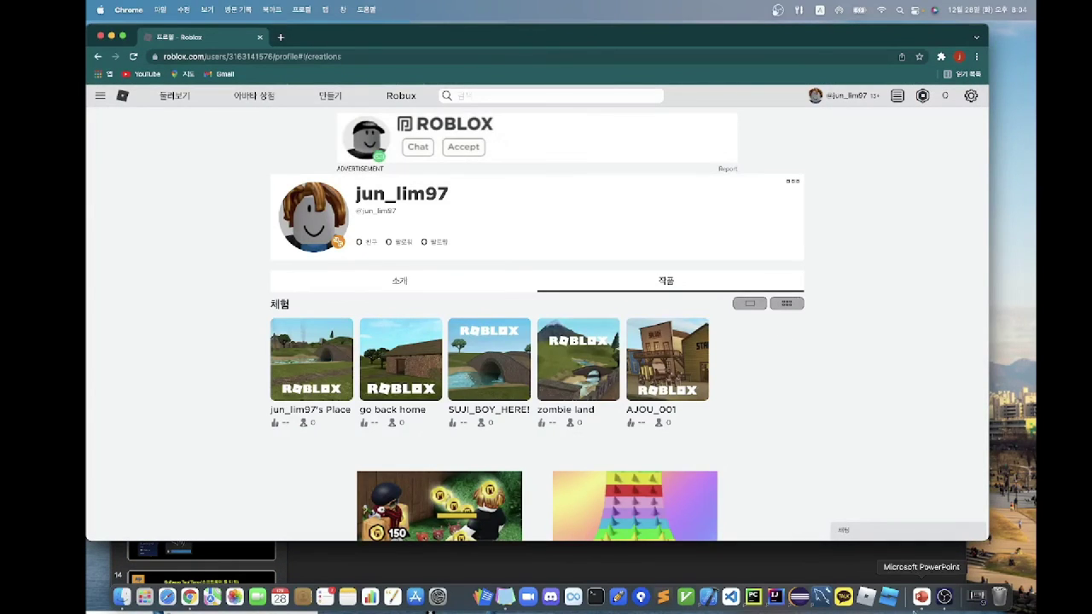
pyautogui.click(922, 597)
pyautogui.click(708, 285)
pyautogui.moveTo(721, 285)
pyautogui.mouseDown()
pyautogui.moveTo(619, 289)
pyautogui.moveTo(755, 280)
pyautogui.moveTo(723, 280)
pyautogui.mouseUp()
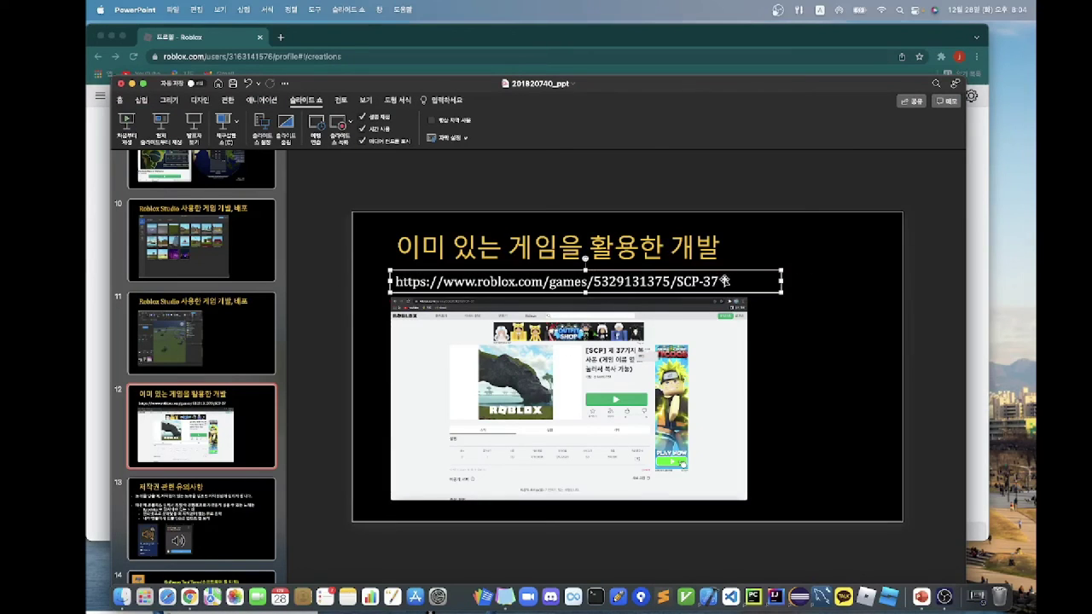
pyautogui.tripleClick(706, 282)
pyautogui.press('super+c')
pyautogui.click(706, 283)
pyautogui.click(692, 30)
pyautogui.click(281, 37)
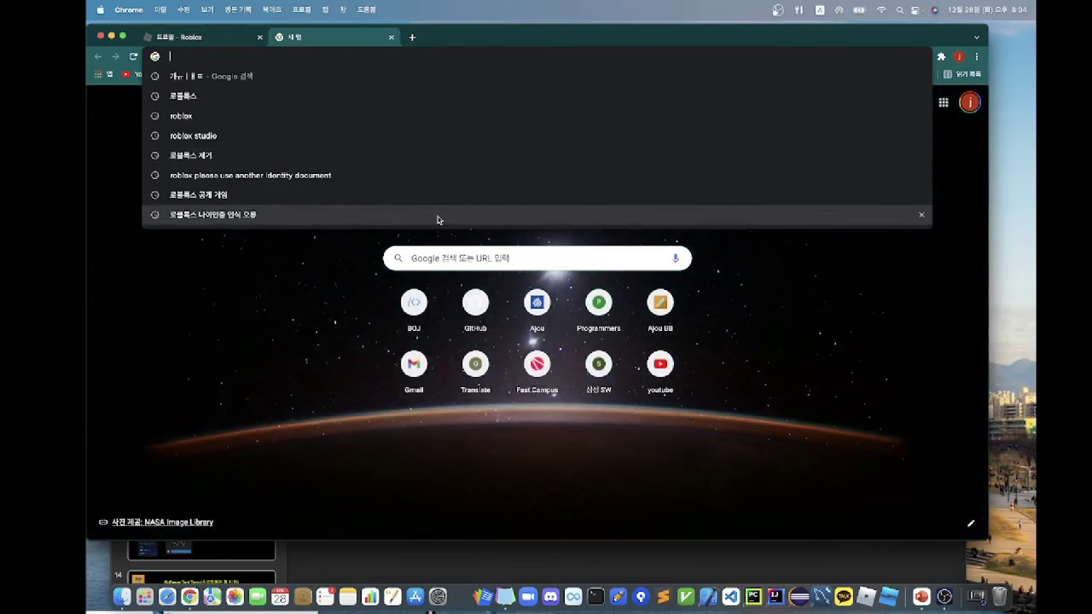
pyautogui.click(918, 602)
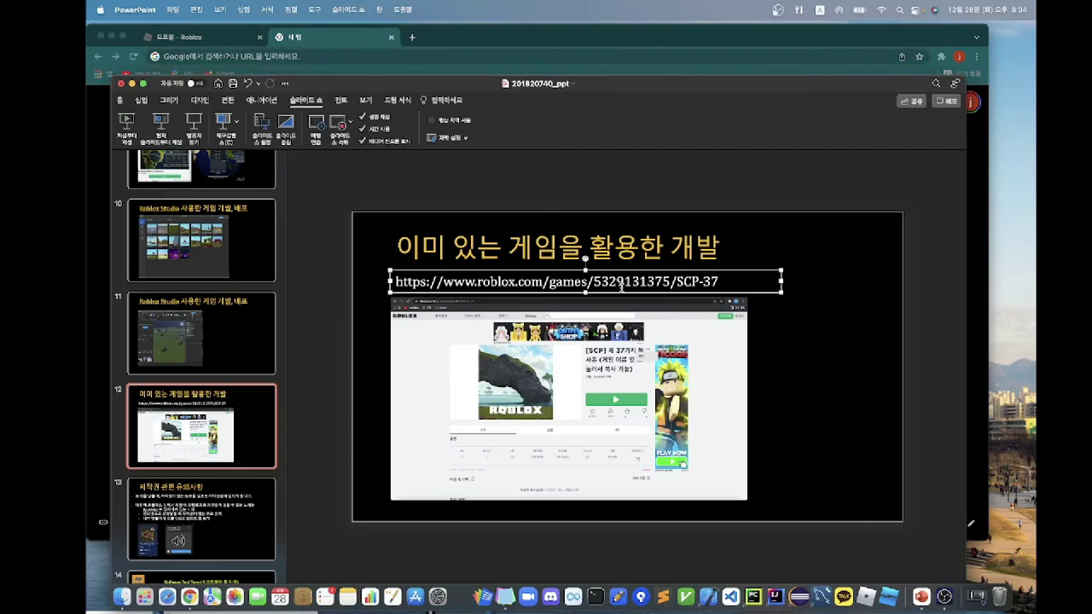
pyautogui.tripleClick(634, 280)
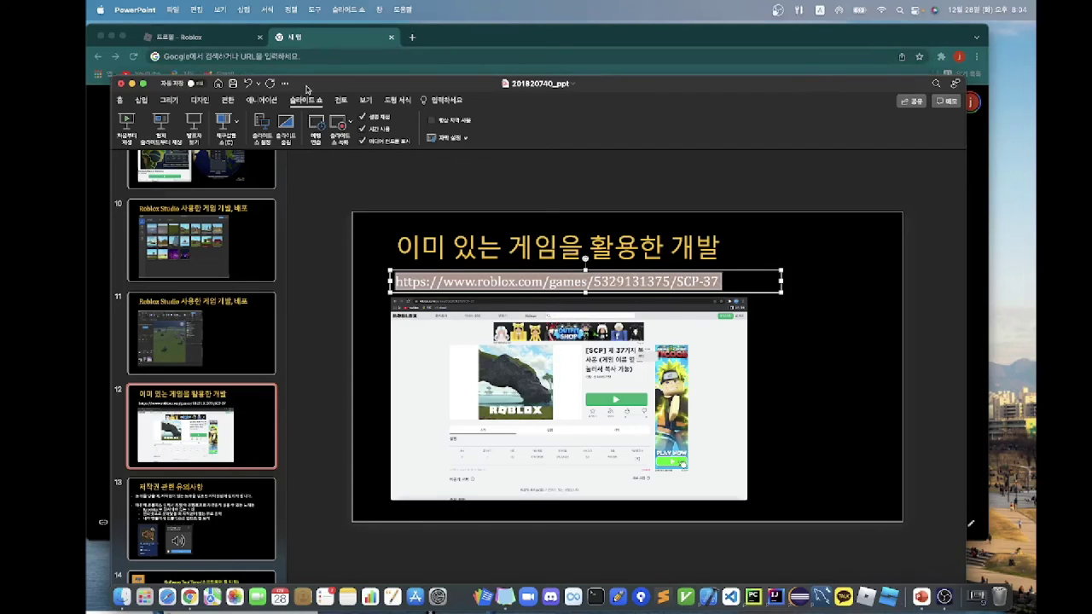
pyautogui.click(322, 57)
pyautogui.press('super+v')
pyautogui.press('Return')
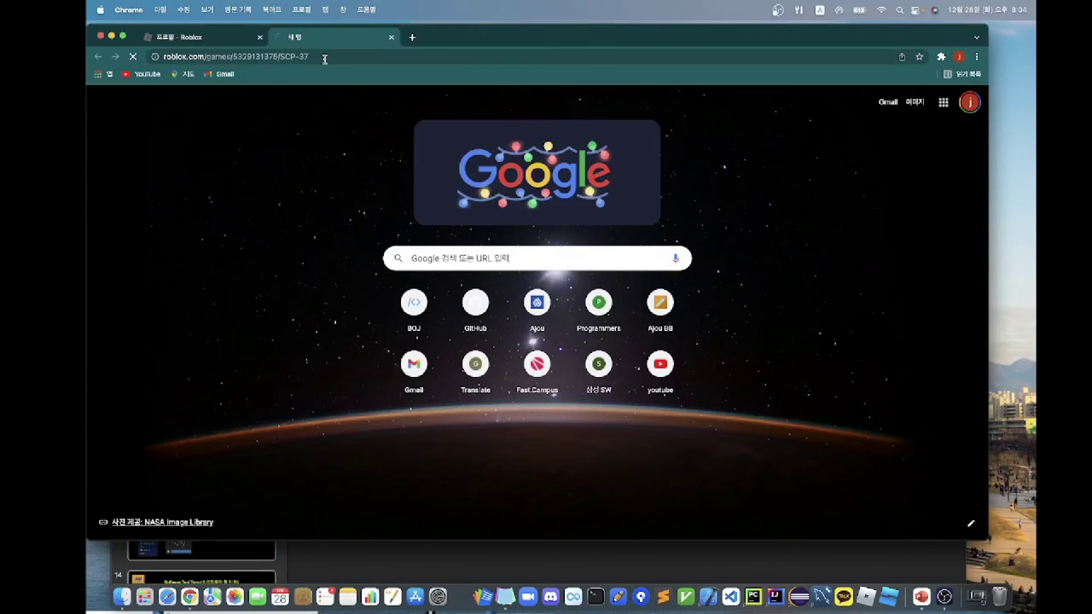
# Open the SCP-37 game for editing (편집) from its Roblox page, allowing the browser to launch Roblox Studio.
pyautogui.scroll(-1, 514, 273)
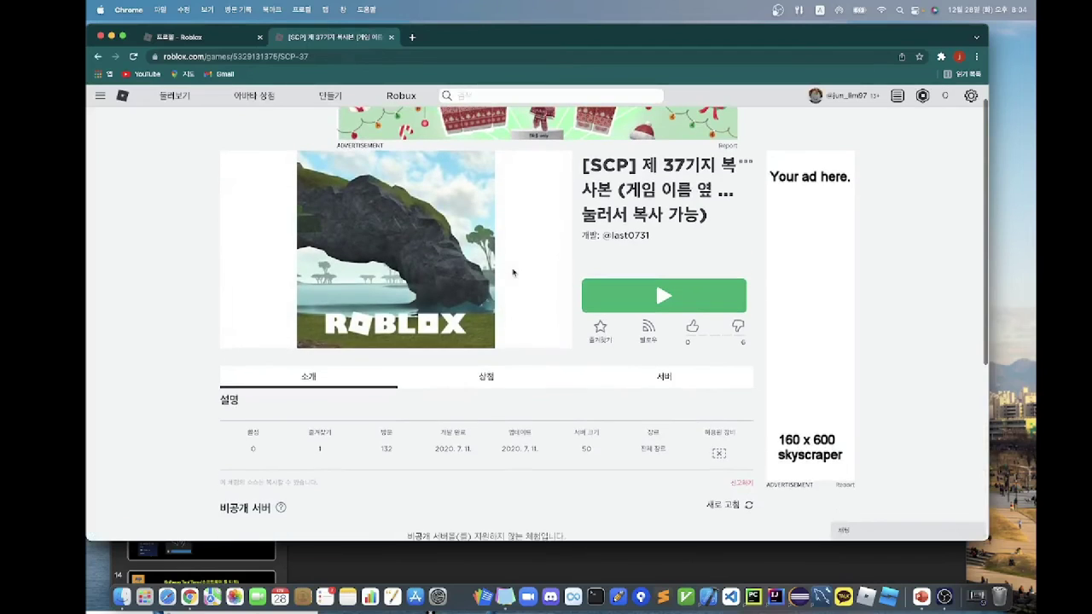
pyautogui.scroll(1, 513, 273)
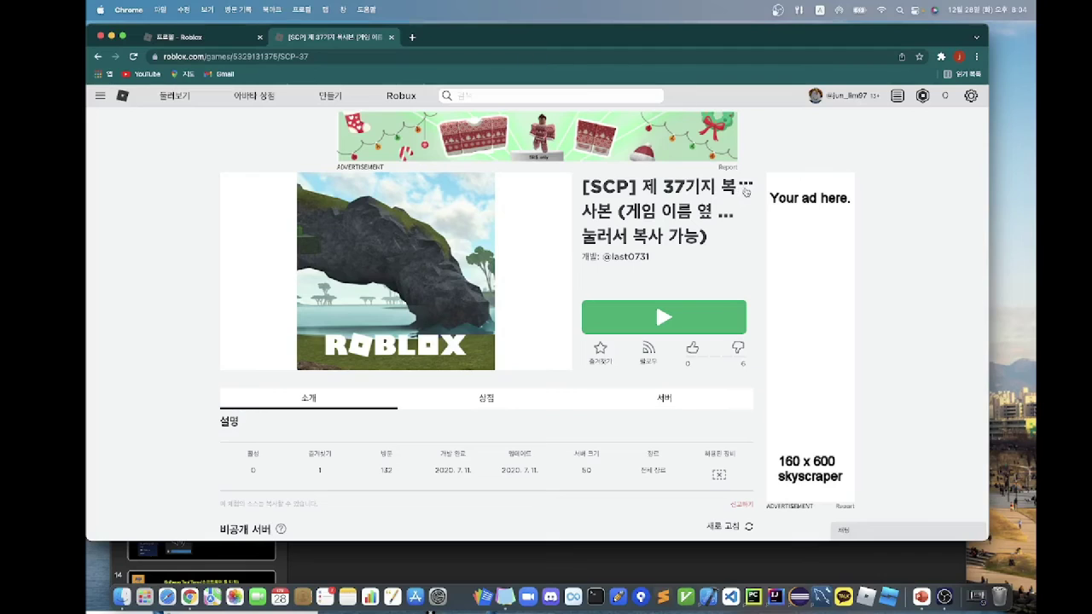
pyautogui.click(744, 185)
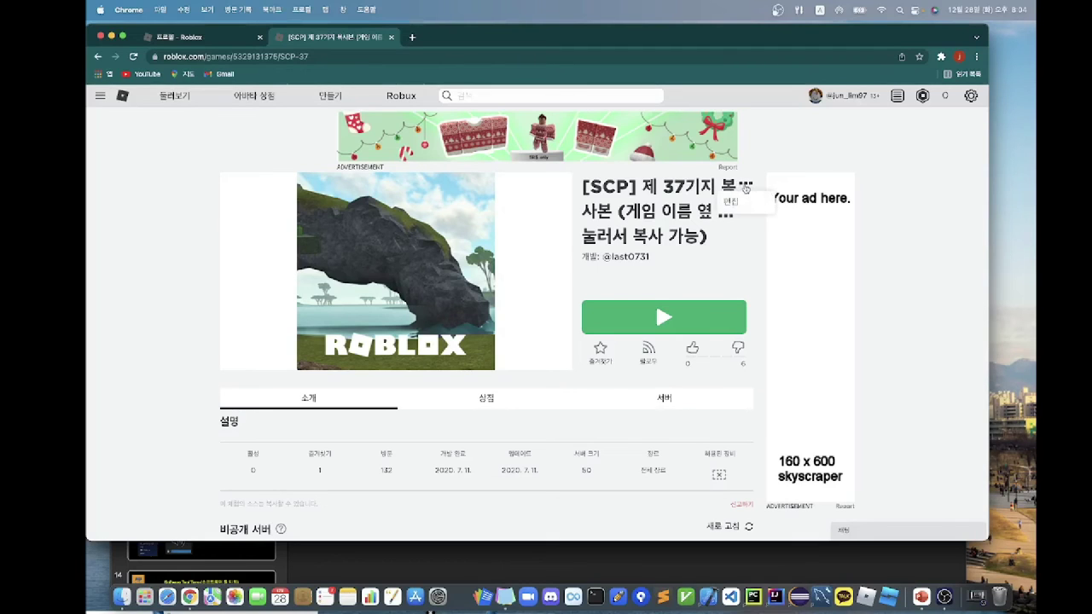
pyautogui.click(747, 204)
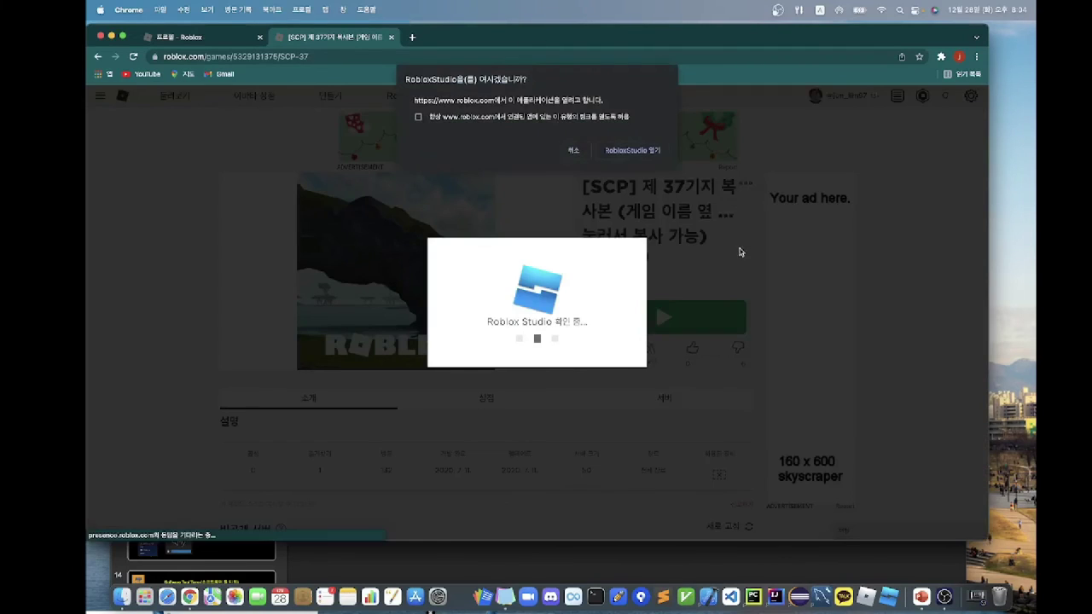
pyautogui.click(602, 149)
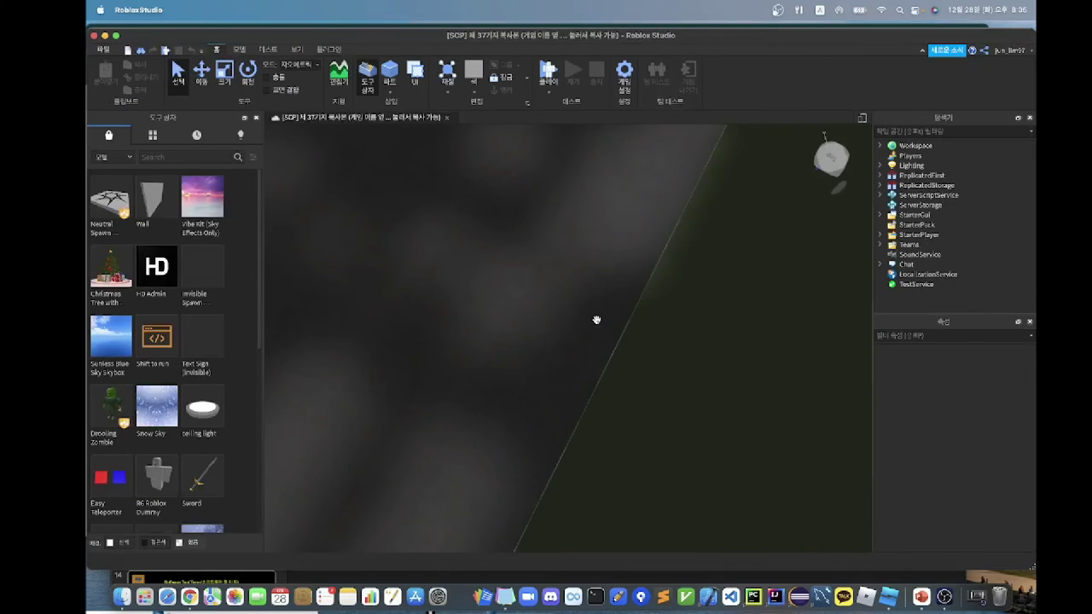
# Examine the SCP-37 map's building layout from above, undoing the move made to the mid gray roof part.
pyautogui.moveTo(595, 319)
pyautogui.mouseDown(button='right')
pyautogui.moveTo(615, 325)
pyautogui.moveTo(602, 324)
pyautogui.mouseUp(button='right')
pyautogui.press('w')
pyautogui.press('w')
pyautogui.press('w')
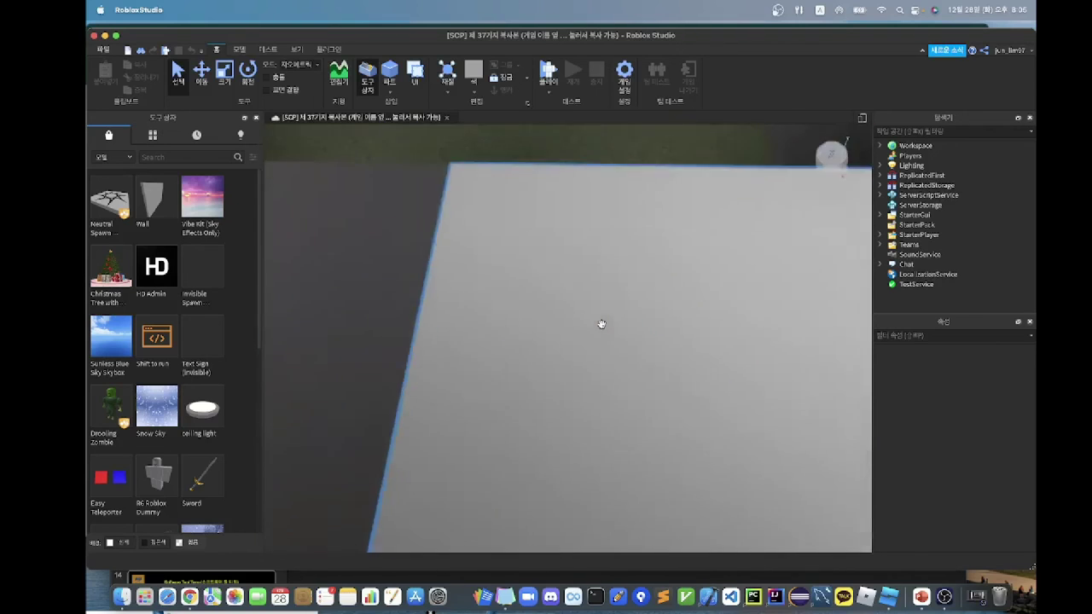
pyautogui.click(602, 325)
pyautogui.scroll(-5, 600, 314)
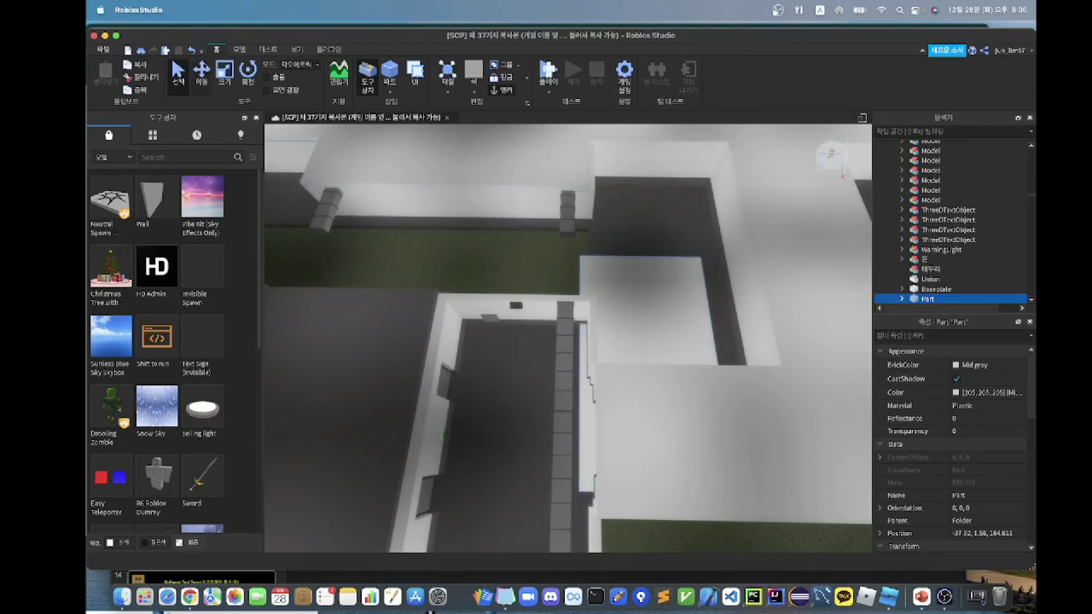
pyautogui.click(191, 50)
pyautogui.moveTo(478, 230); pyautogui.dragTo(478, 231, button='right')
pyautogui.scroll(-5, 478, 232)
pyautogui.scroll(-3, 478, 233)
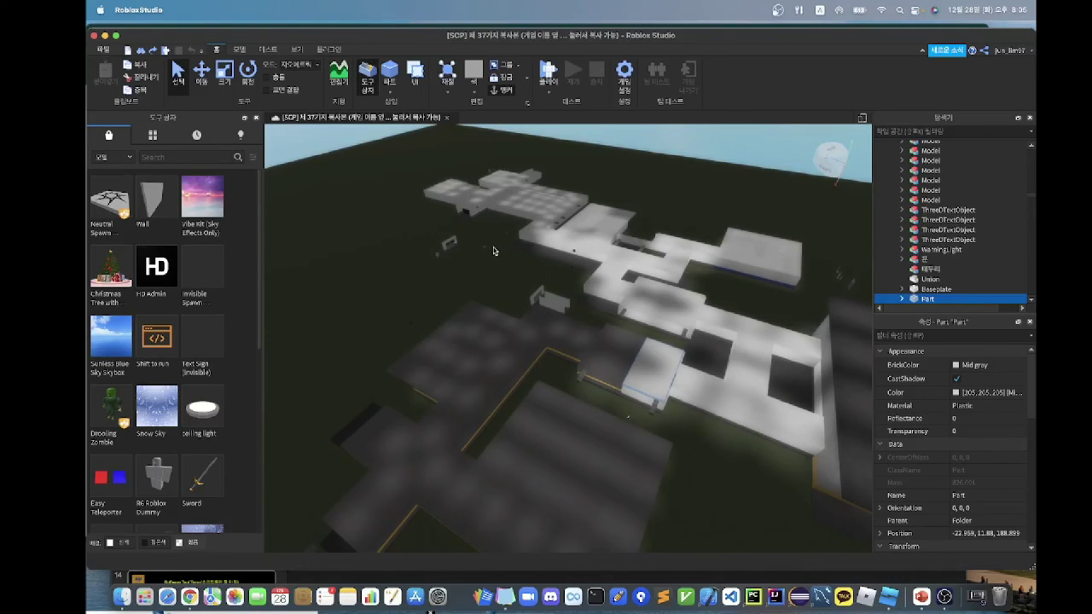
# Close the SCP-37 place window and dismiss its closing dialog.
pyautogui.click(94, 36)
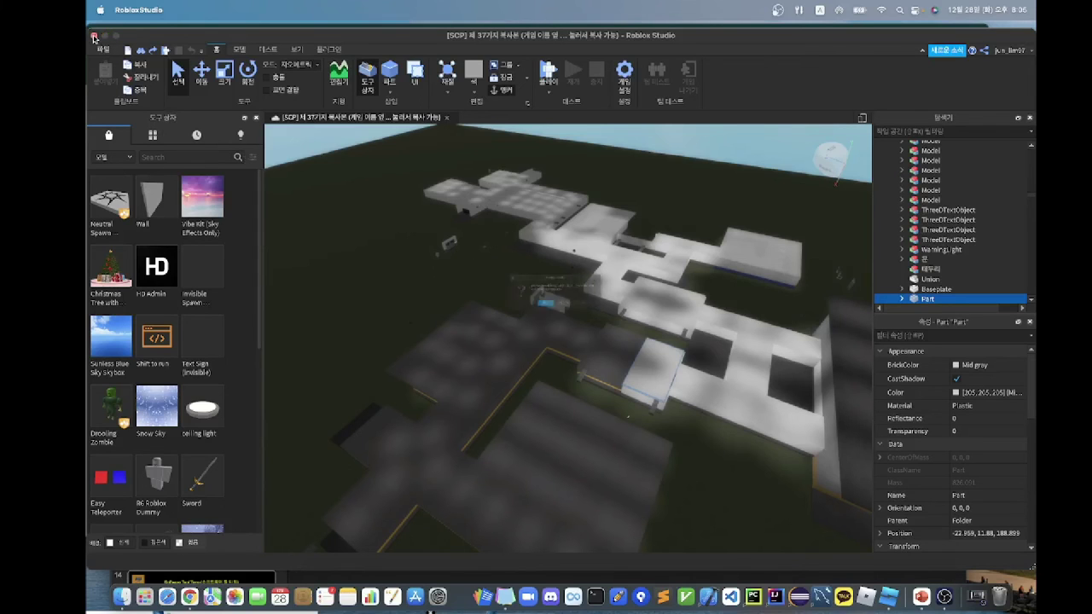
pyautogui.click(573, 317)
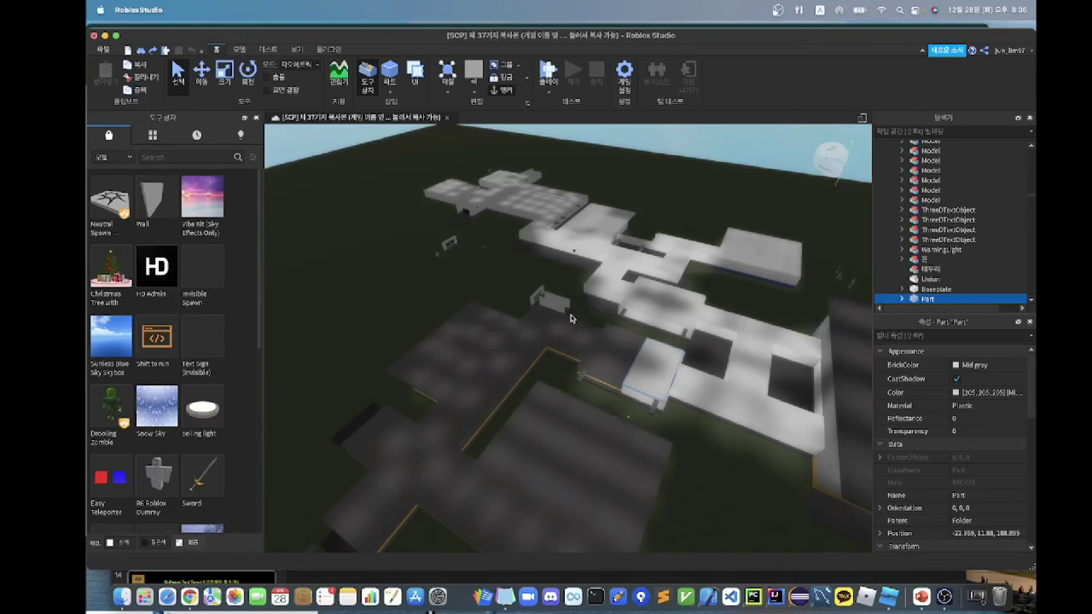
# Switch to PowerPoint, start the slide show from slide 12 and advance to the copyright precautions slide (저작권 관련 유의사항).
pyautogui.click(921, 596)
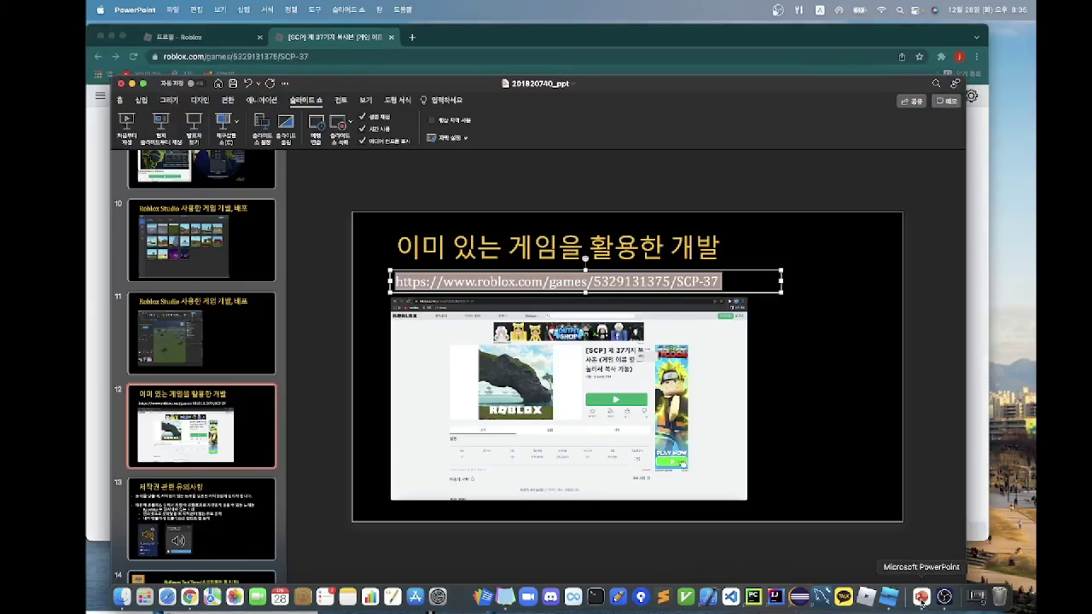
pyautogui.click(161, 125)
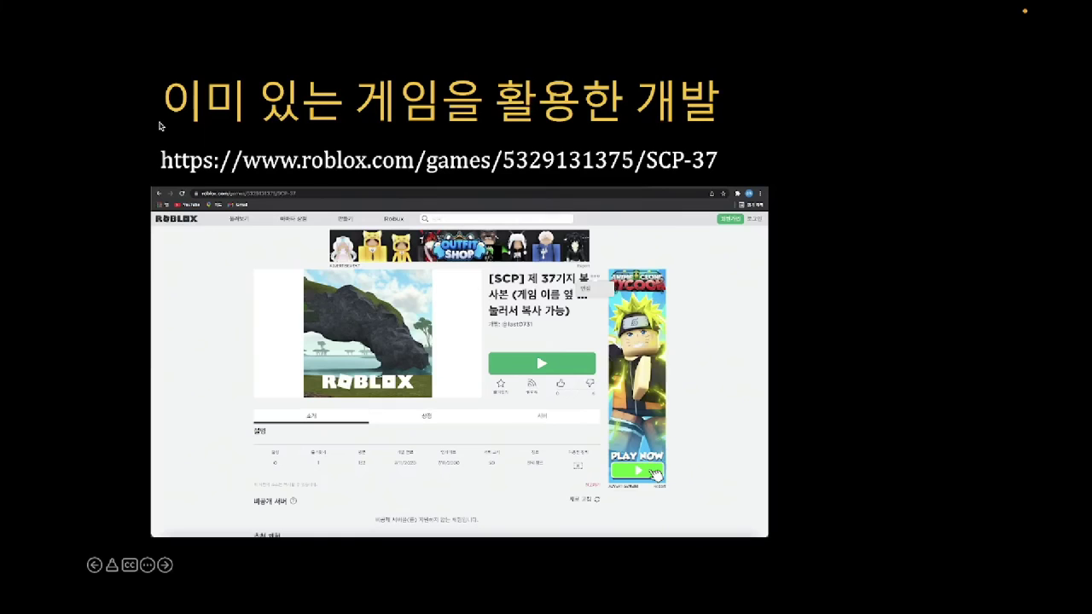
pyautogui.click(437, 210)
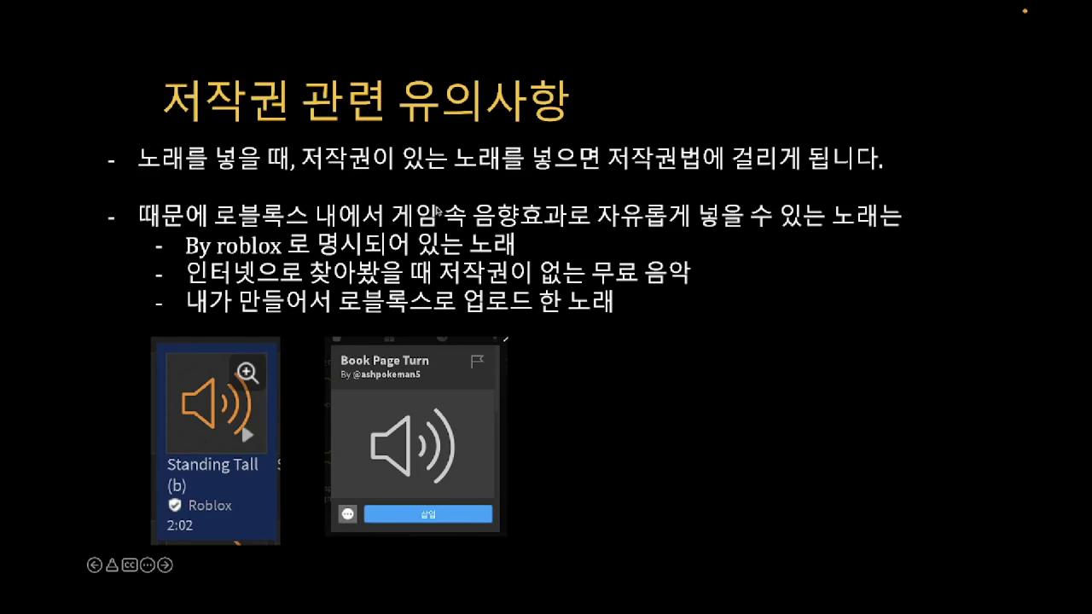